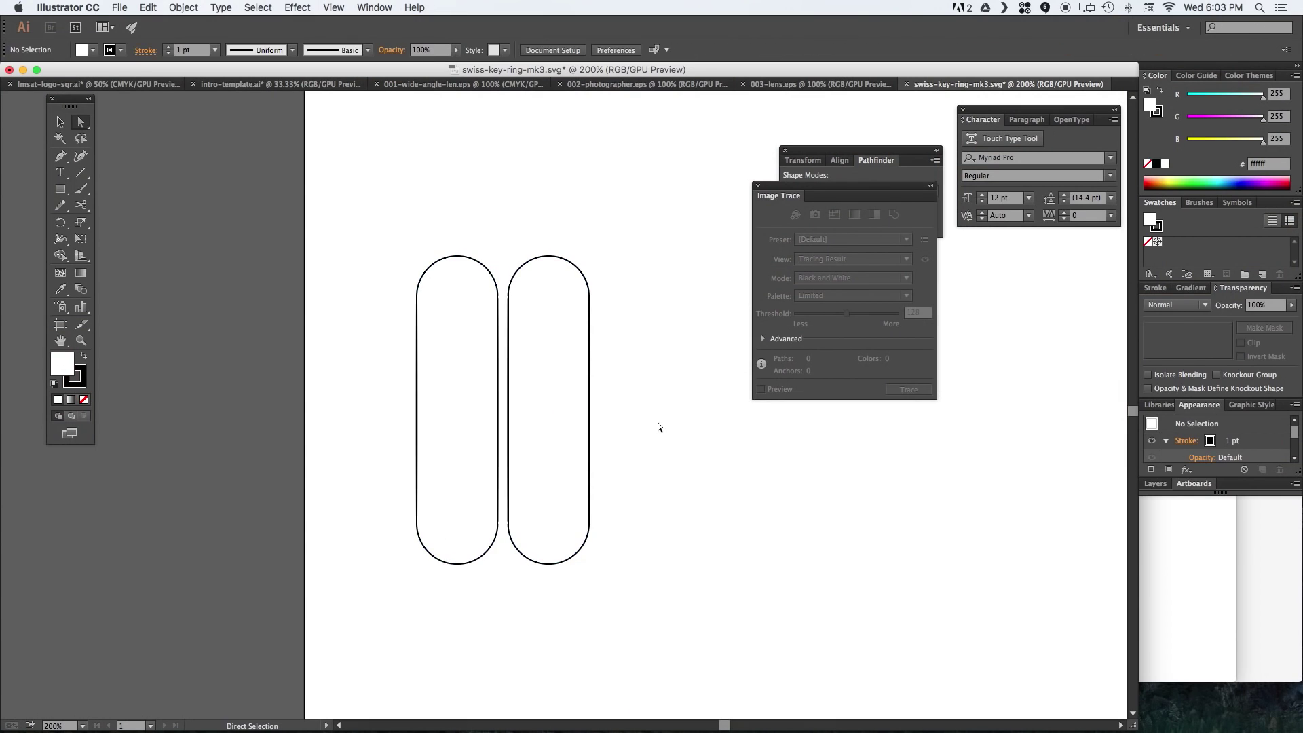
# Draw a notch circle straddling the gap between the pills and copy it onto the left pill's edge.
pyautogui.press('l')
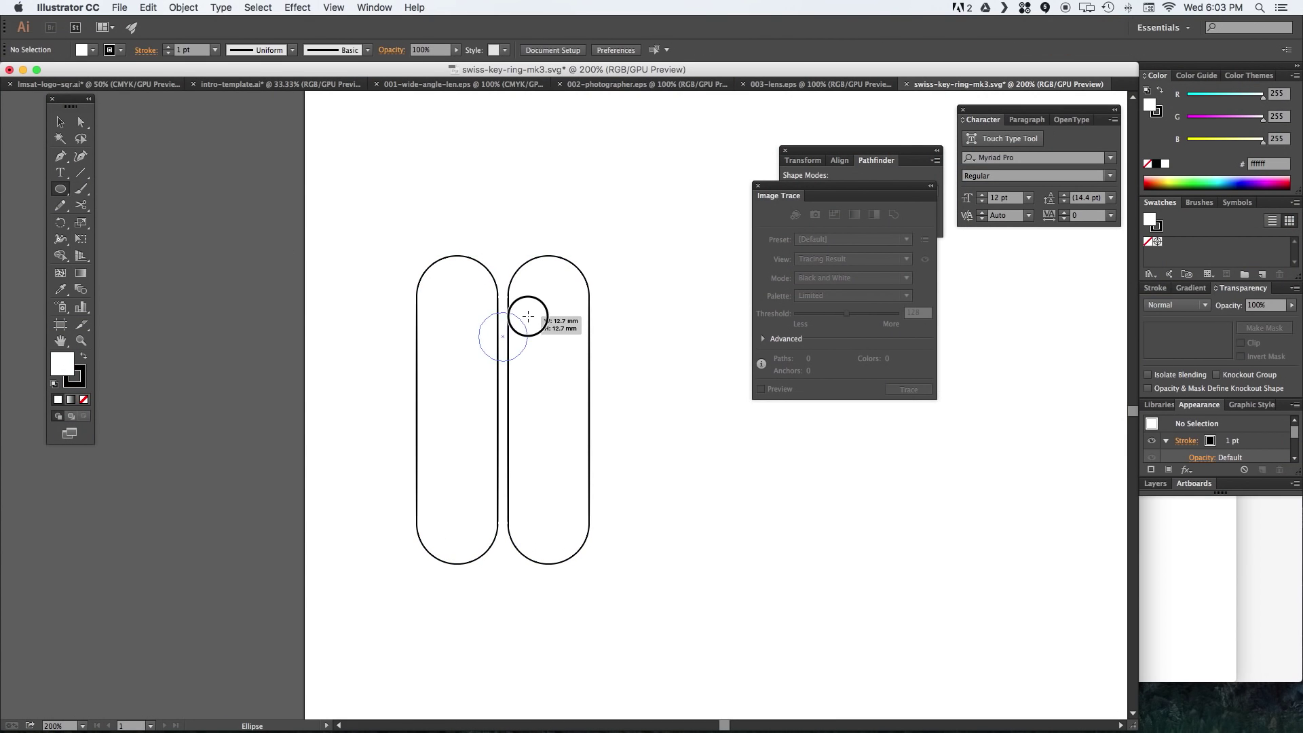
pyautogui.moveTo(528, 316)
pyautogui.mouseDown()
pyautogui.moveTo(502, 336)
pyautogui.moveTo(432, 498)
pyautogui.mouseUp()
pyautogui.press('v')
pyautogui.keyDown('alt'); pyautogui.moveTo(433, 498); pyautogui.dragTo(605, 494); pyautogui.keyUp('alt')
# Group all the pill and circle shapes on the artboard together.
pyautogui.hotkey('ctrl', 'a')
pyautogui.hotkey('ctrl', 'g')
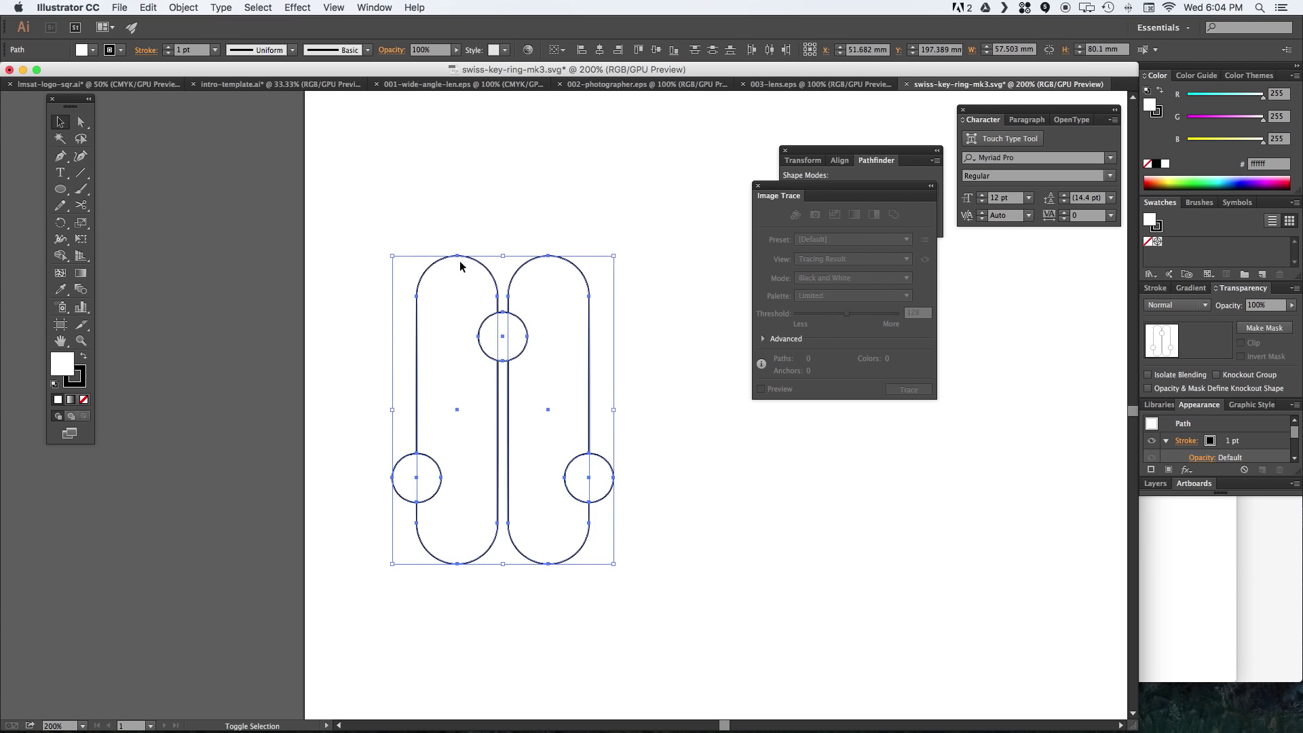
pyautogui.click(876, 160)
pyautogui.moveTo(781, 196); pyautogui.dragTo(941, 323)
# Inside the group, place a 6-sided polygon on the left plate and copy it to the right plate.
pyautogui.doubleClick(508, 332)
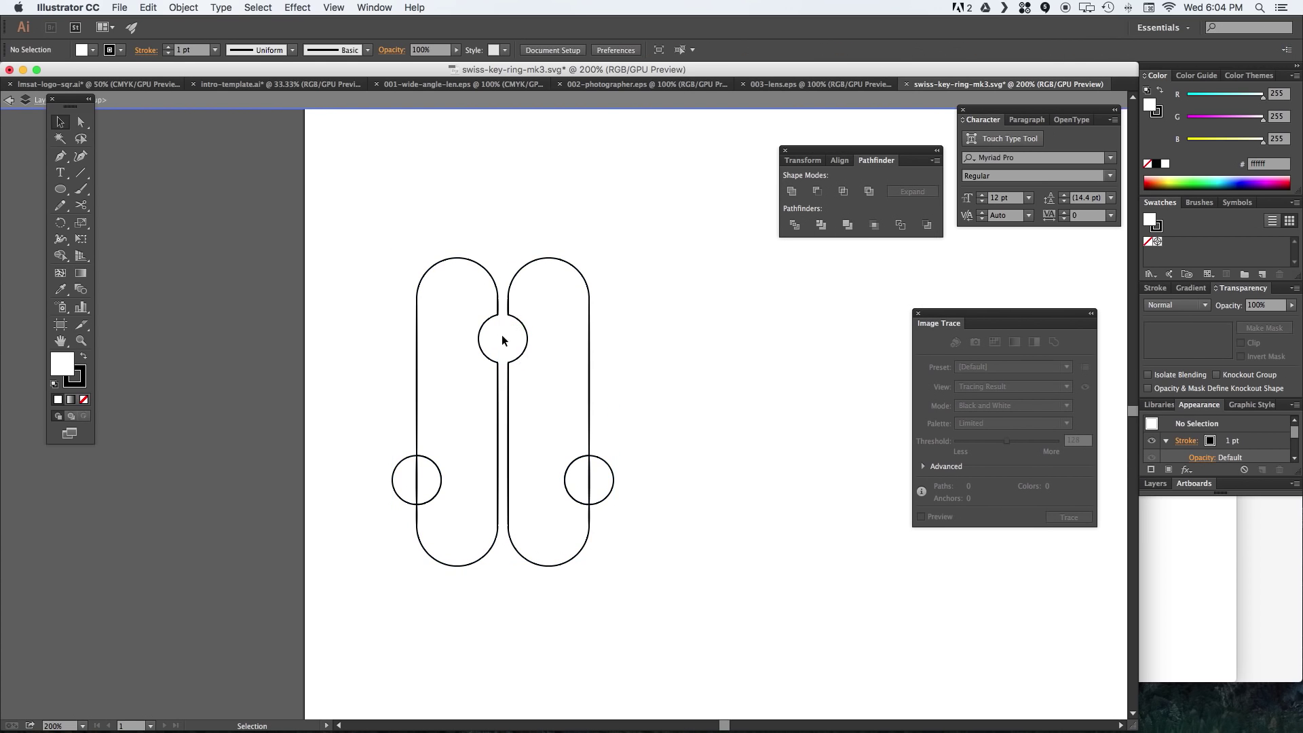
pyautogui.press('Escape')
pyautogui.click(515, 329)
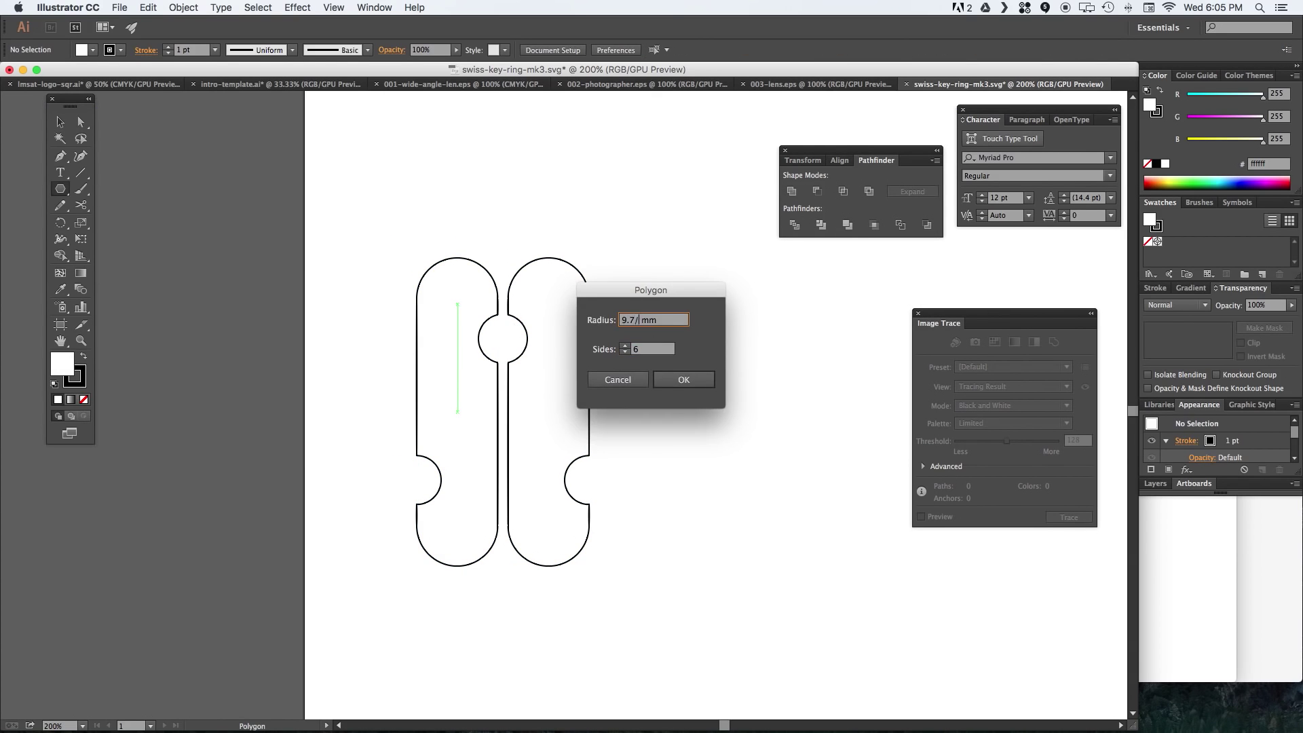
pyautogui.press('Return')
pyautogui.press('v')
pyautogui.keyDown('alt'); pyautogui.moveTo(457, 303); pyautogui.dragTo(457, 514); pyautogui.keyUp('alt')
pyautogui.keyDown('shift'); pyautogui.click(448, 303); pyautogui.keyUp('shift')
# Copy the top hexagon pair down to mid-height and select the hexagon columns.
pyautogui.moveTo(658, 311); pyautogui.dragTo(556, 324)
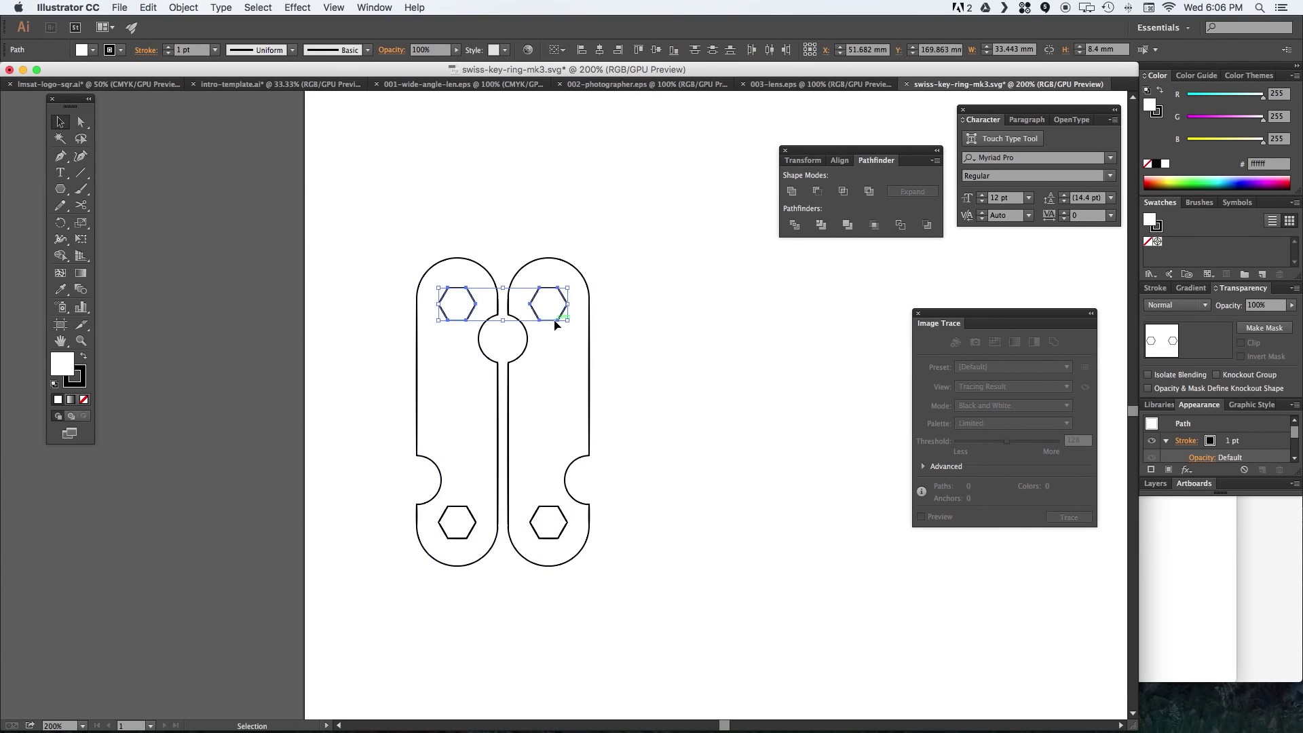
pyautogui.keyDown('alt'); pyautogui.keyDown('shift'); pyautogui.moveTo(548, 428); pyautogui.dragTo(548, 433); pyautogui.keyUp('shift'); pyautogui.keyUp('alt')
pyautogui.moveTo(558, 504); pyautogui.dragTo(563, 285)
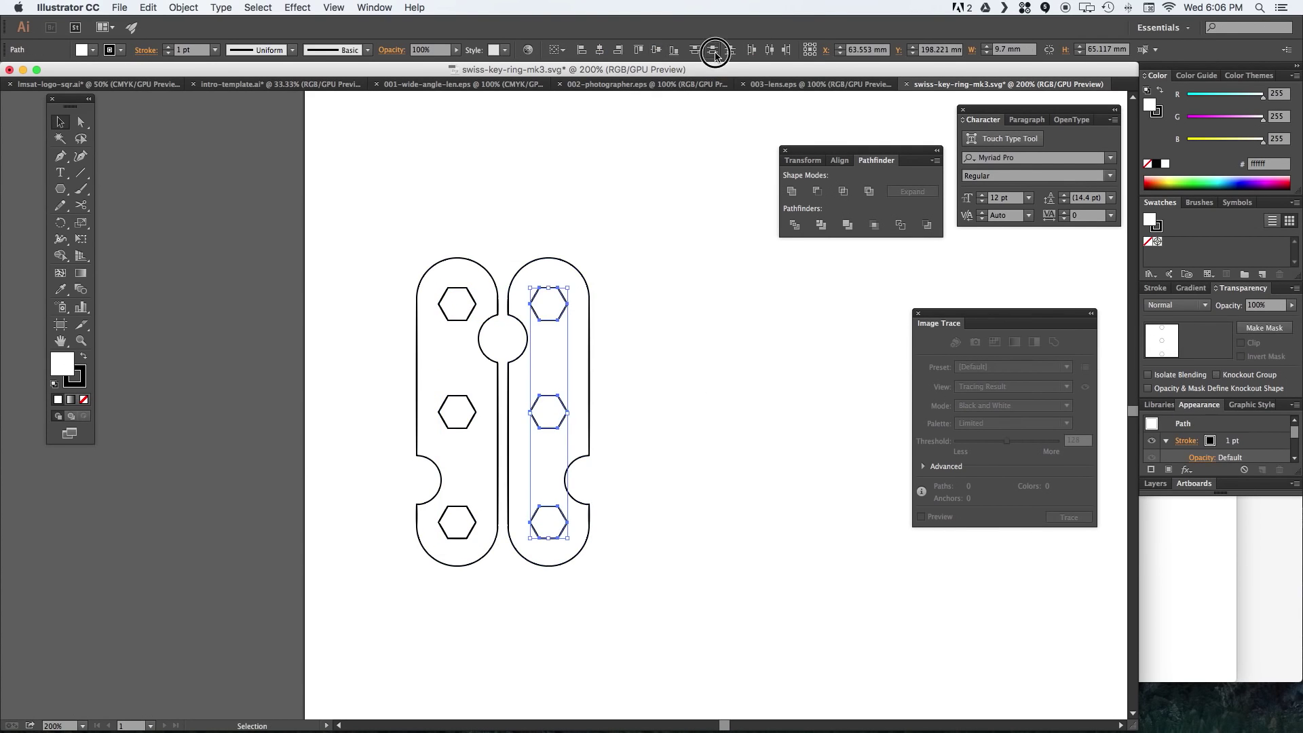
pyautogui.moveTo(469, 543); pyautogui.dragTo(462, 292)
# Add 4.72 mm circles in the top, middle and bottom left hexagons.
pyautogui.press('super+shift+a')
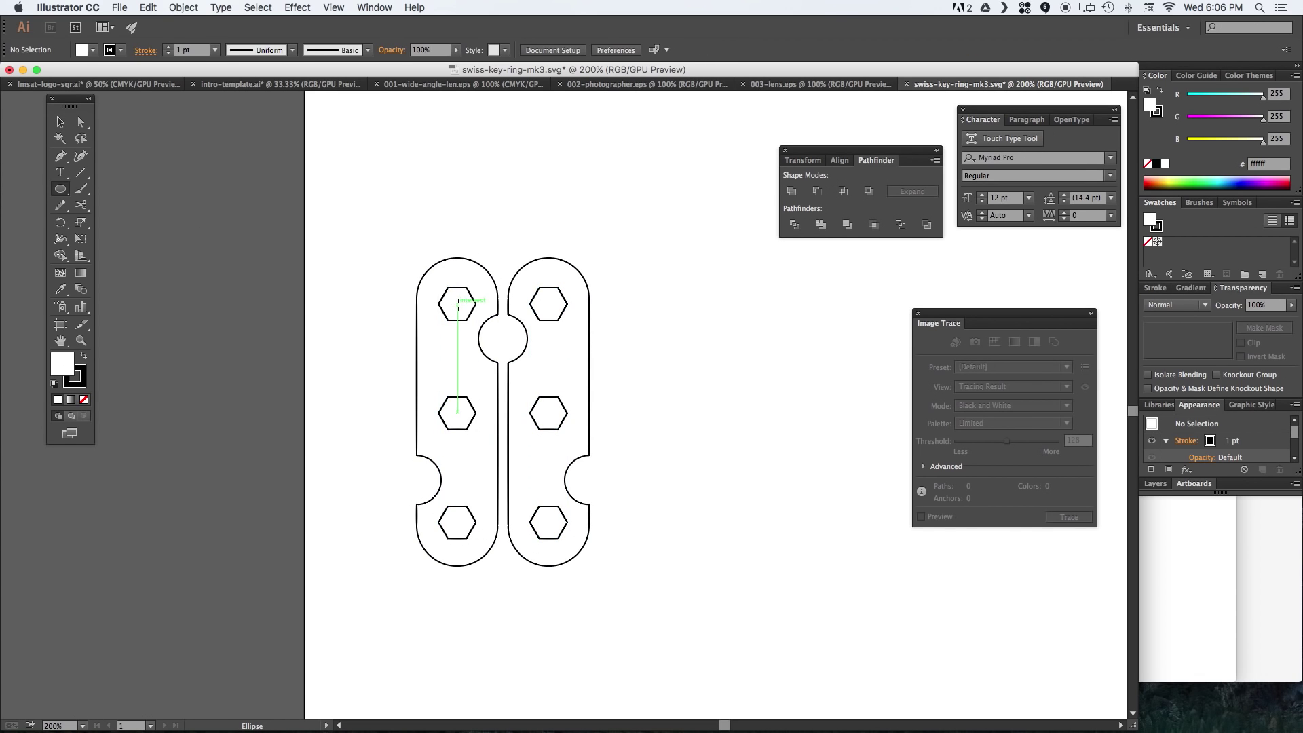
pyautogui.click(458, 305)
pyautogui.write('4.74.')
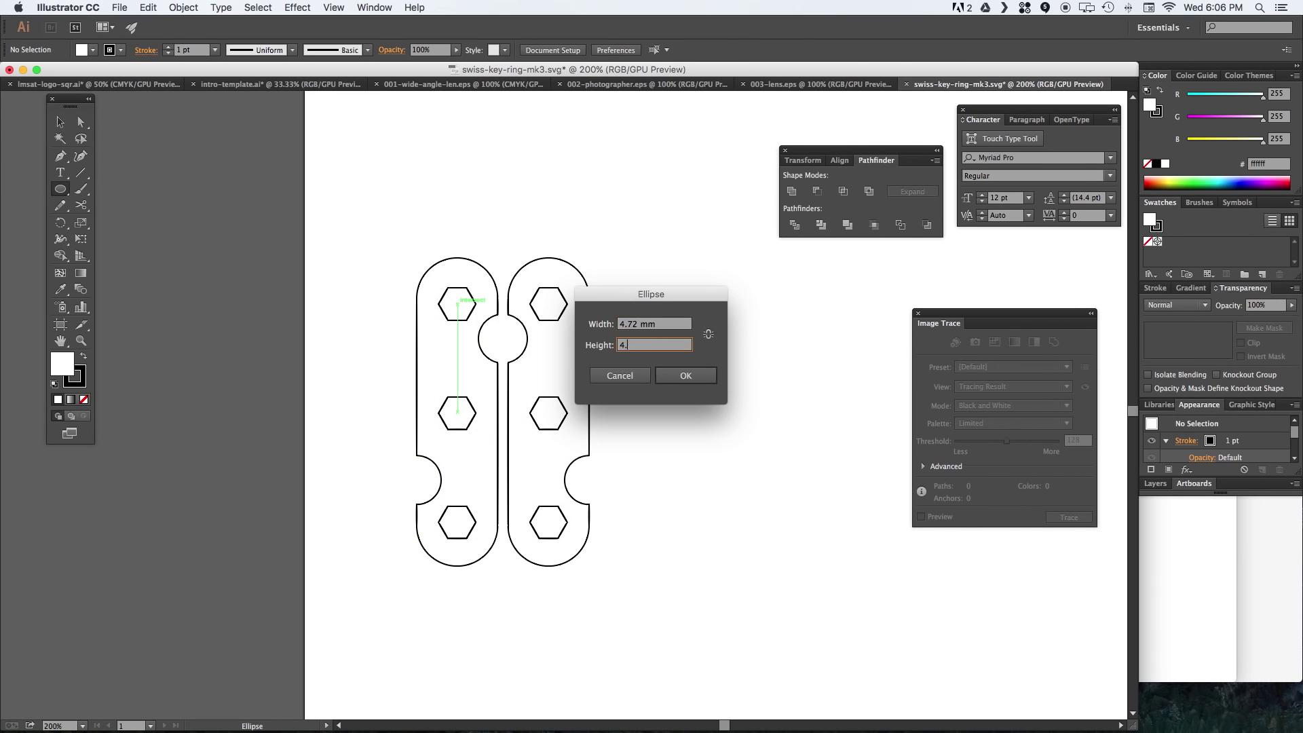
pyautogui.write('72')
pyautogui.press('Return')
pyautogui.press('v')
pyautogui.press('super+shift+a')
pyautogui.keyDown('alt'); pyautogui.keyDown('shift'); pyautogui.moveTo(468, 419); pyautogui.dragTo(467, 419); pyautogui.keyUp('shift'); pyautogui.keyUp('alt')
pyautogui.press('super+d')
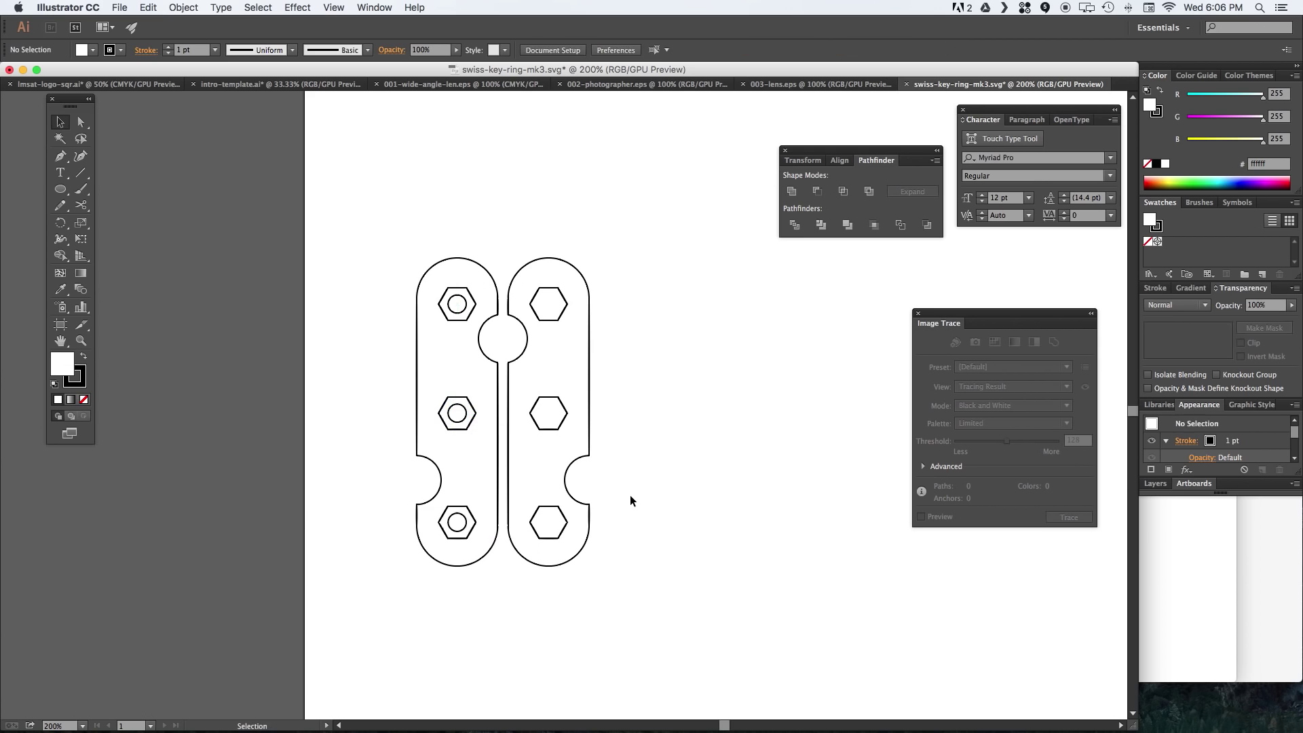
pyautogui.keyDown('shift'); pyautogui.click(466, 421); pyautogui.keyUp('shift')
# Add 8.678 mm circles in the three right hexagons and copy them over to the left hexagons.
pyautogui.press('l')
pyautogui.click(547, 288)
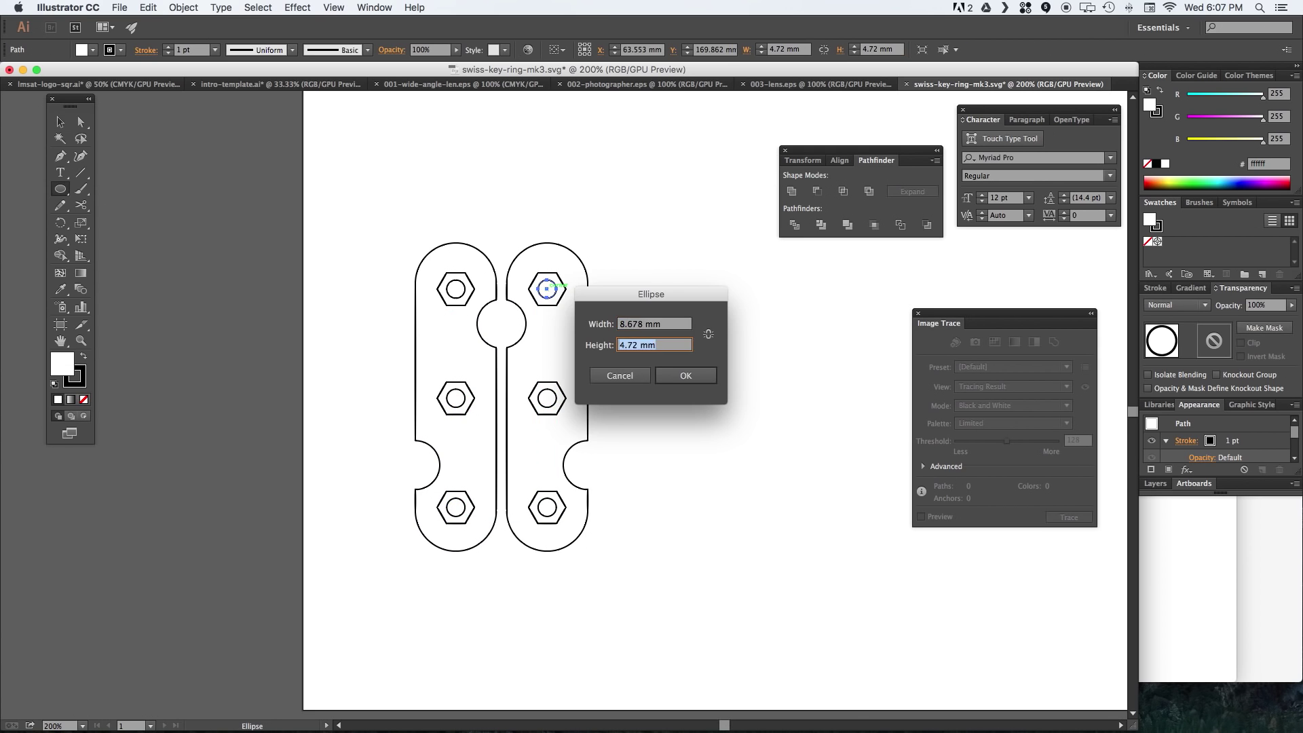
pyautogui.write('8.678')
pyautogui.press('Return')
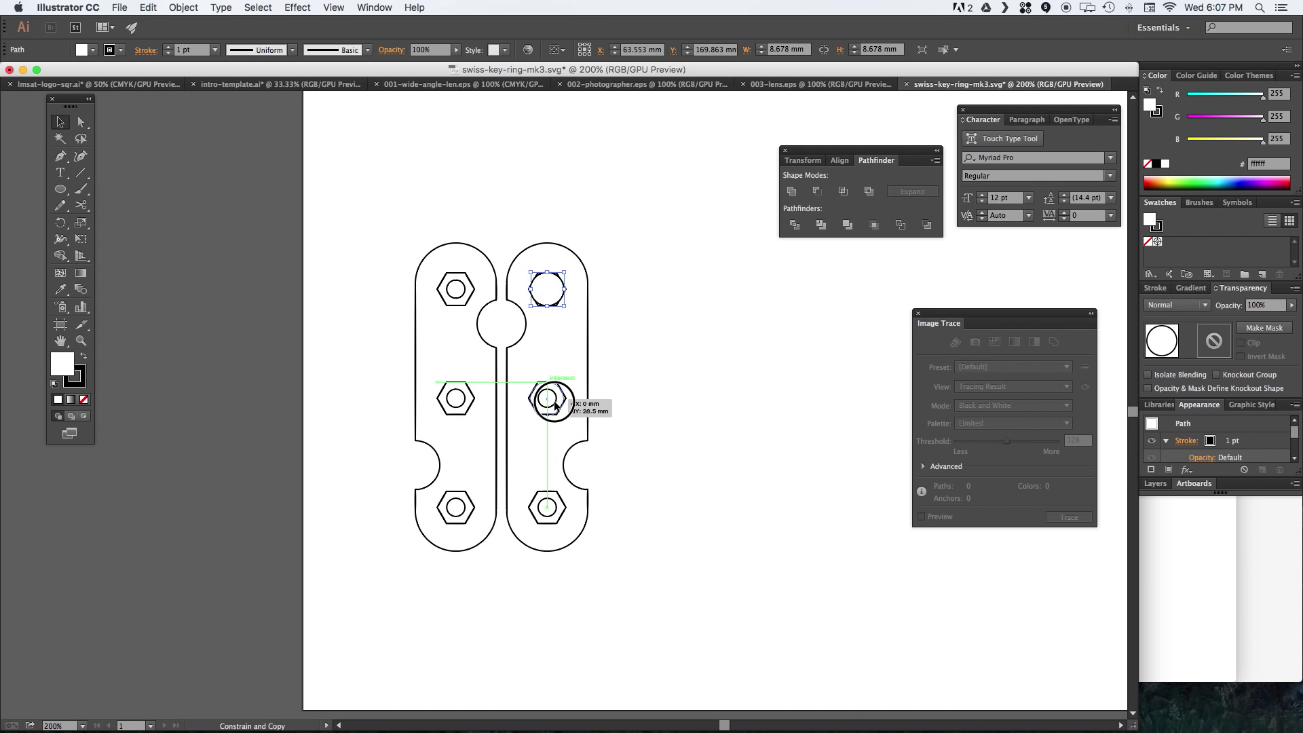
pyautogui.keyDown('alt'); pyautogui.keyDown('shift'); pyautogui.moveTo(555, 406); pyautogui.dragTo(555, 406); pyautogui.keyUp('shift'); pyautogui.keyUp('alt')
pyautogui.keyDown('alt'); pyautogui.keyDown('shift'); pyautogui.moveTo(555, 406); pyautogui.dragTo(555, 496); pyautogui.keyUp('shift'); pyautogui.keyUp('alt')
pyautogui.keyDown('shift'); pyautogui.click(547, 398); pyautogui.keyUp('shift')
pyautogui.keyDown('shift'); pyautogui.click(549, 287); pyautogui.keyUp('shift')
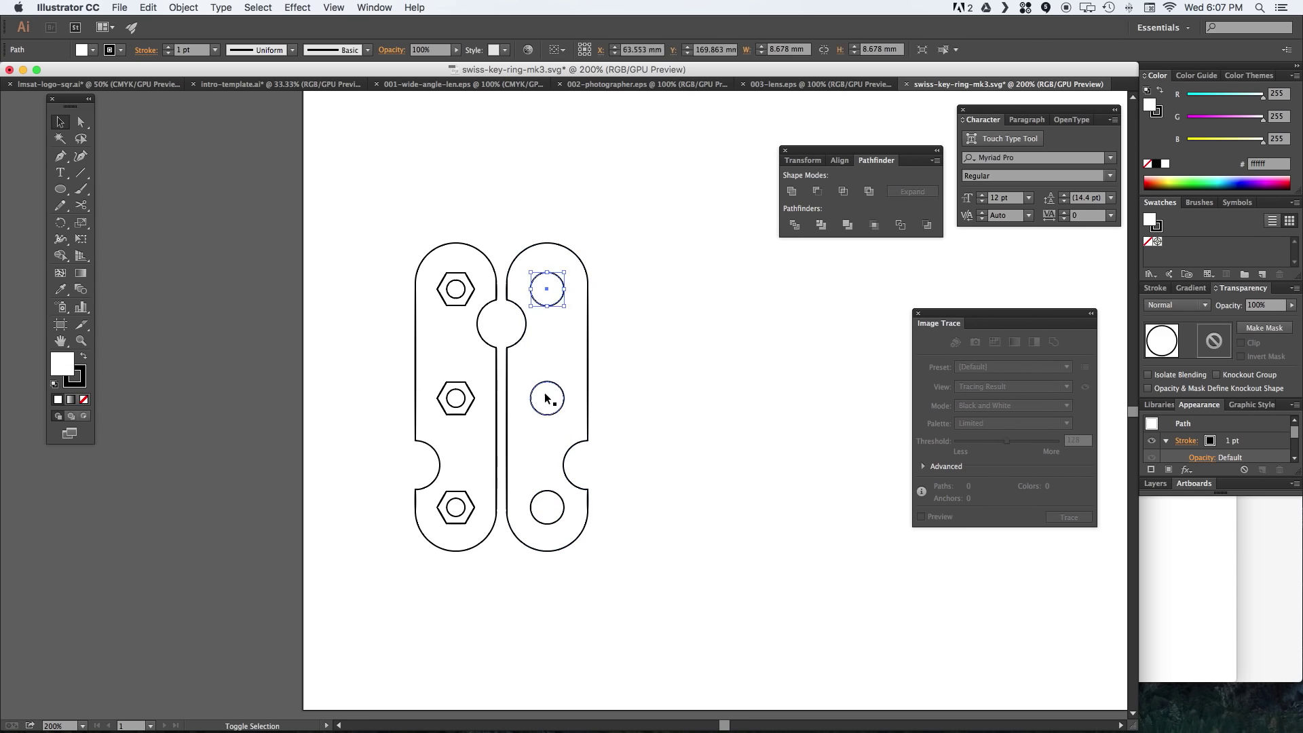
pyautogui.keyDown('alt'); pyautogui.keyDown('shift'); pyautogui.moveTo(547, 399); pyautogui.dragTo(450, 398); pyautogui.keyUp('shift'); pyautogui.keyUp('alt')
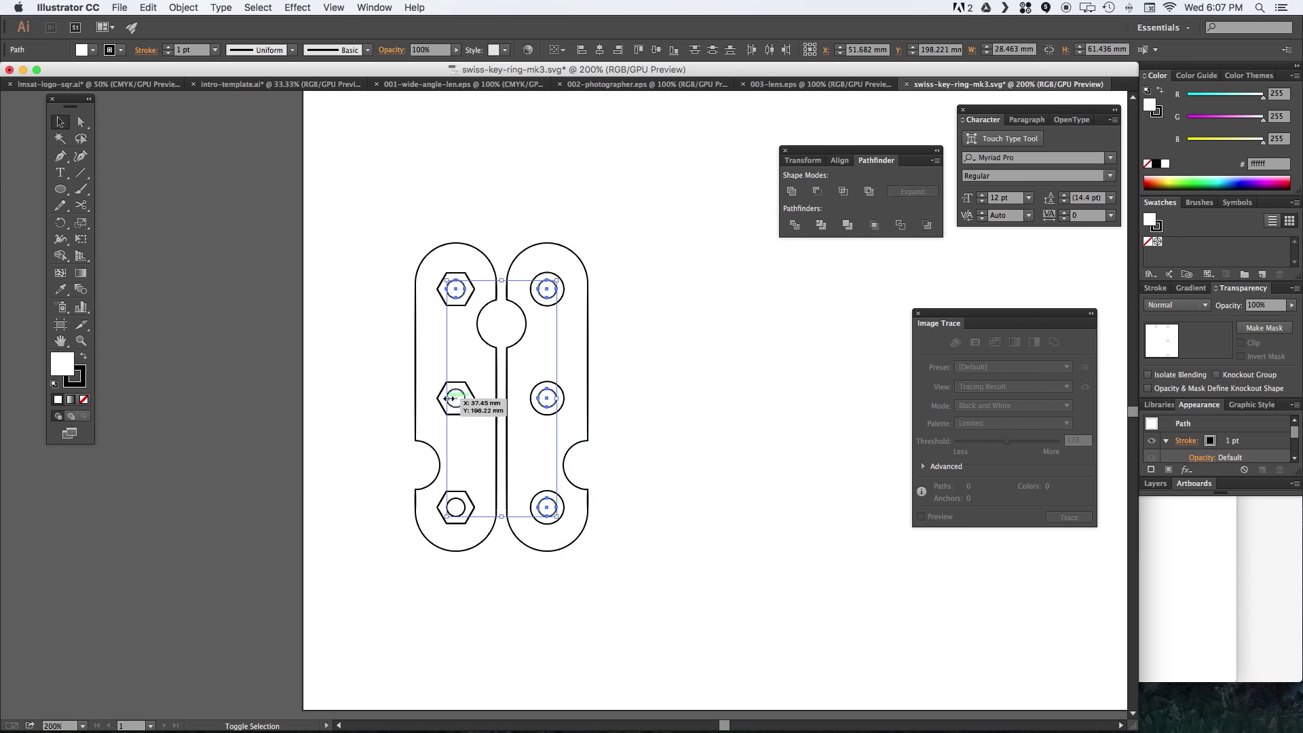
# Fill the centre dots and hexagons black, then lighten the left hexagons to grey with the CMYK K slider.
pyautogui.hotkey('shift', 'x')
pyautogui.click(593, 236)
pyautogui.hotkey('shift', 'x')
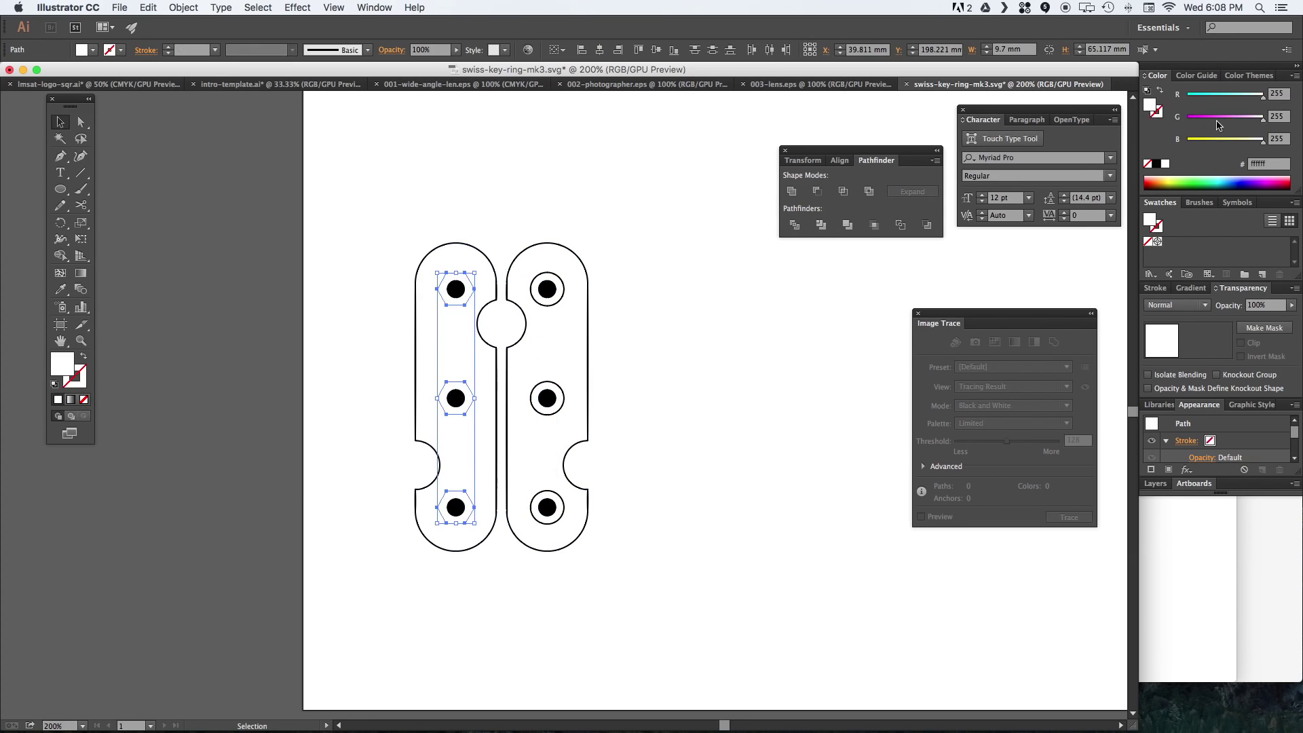
pyautogui.click(1298, 75)
pyautogui.click(1194, 134)
pyautogui.moveTo(1187, 146); pyautogui.dragTo(1216, 145)
pyautogui.click(1278, 145)
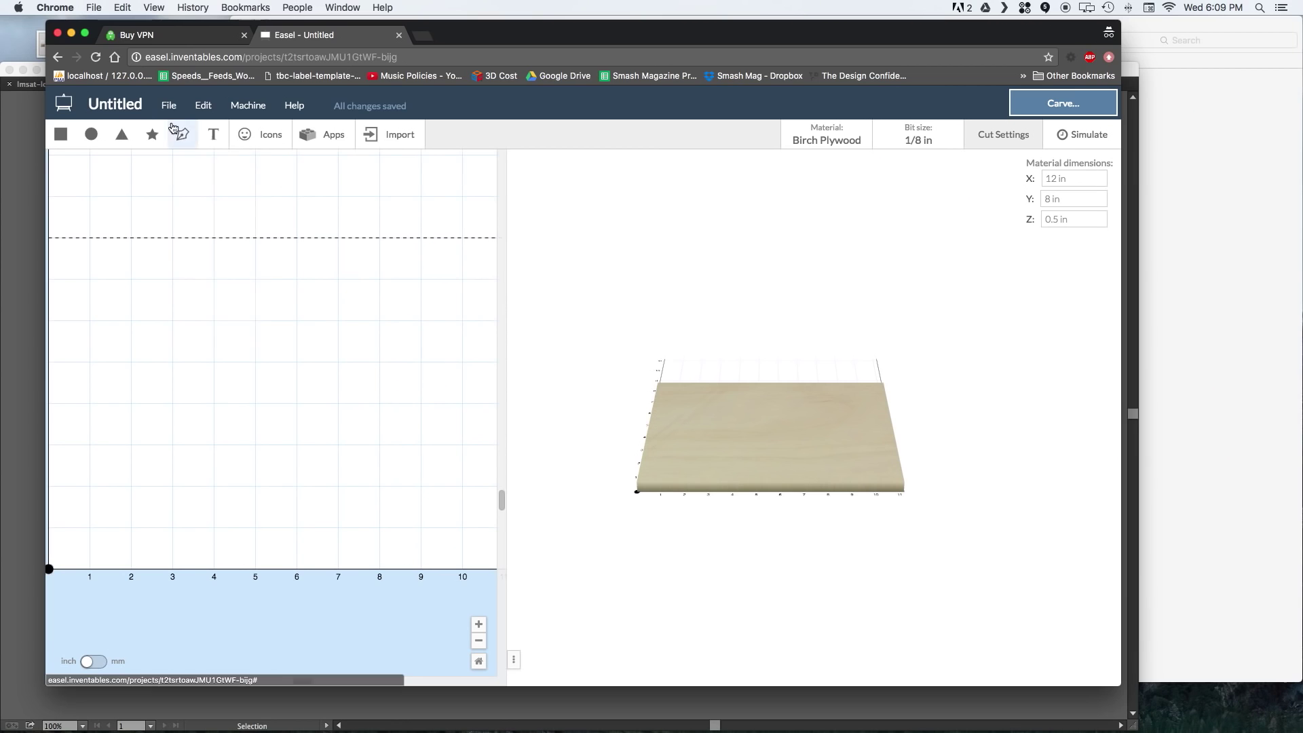
# Import the key-ring SVG, set an outline cut through 0.5 in with 2 tabs, and choose Hard Maple.
pyautogui.doubleClick(528, 121)
pyautogui.click(415, 359)
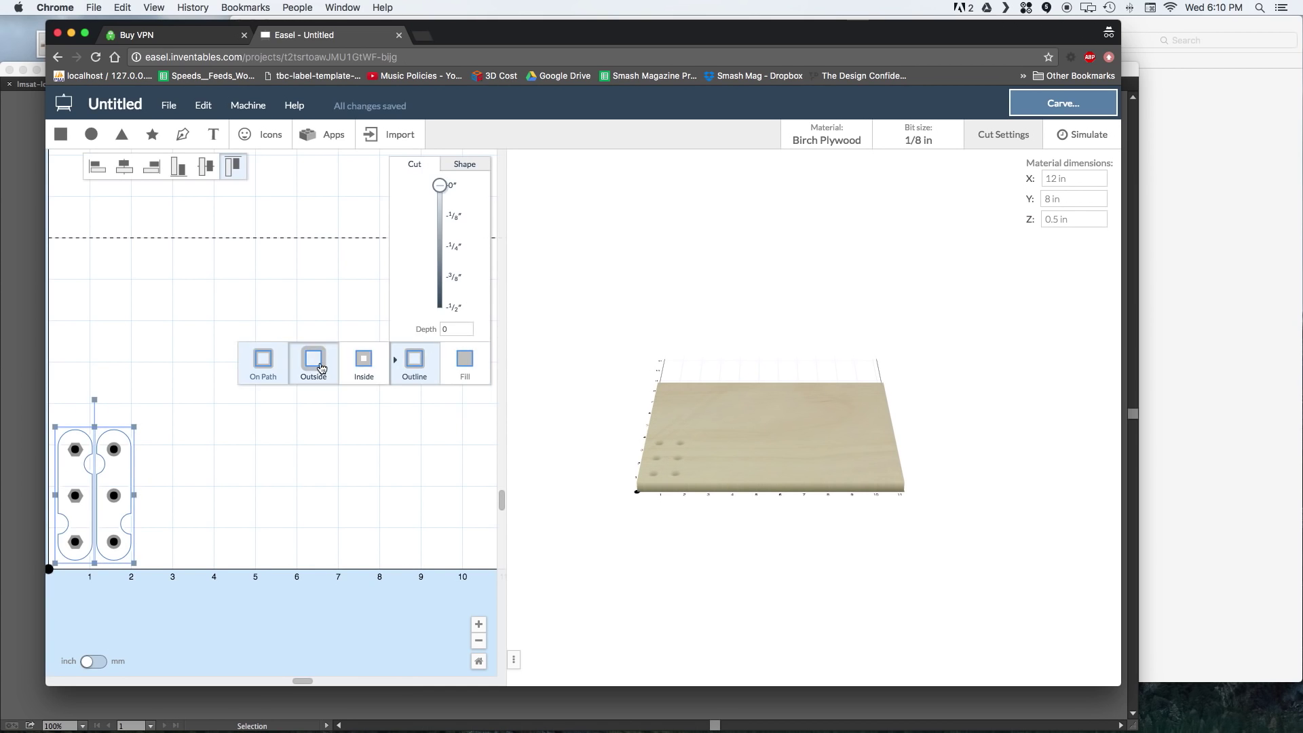
pyautogui.click(311, 357)
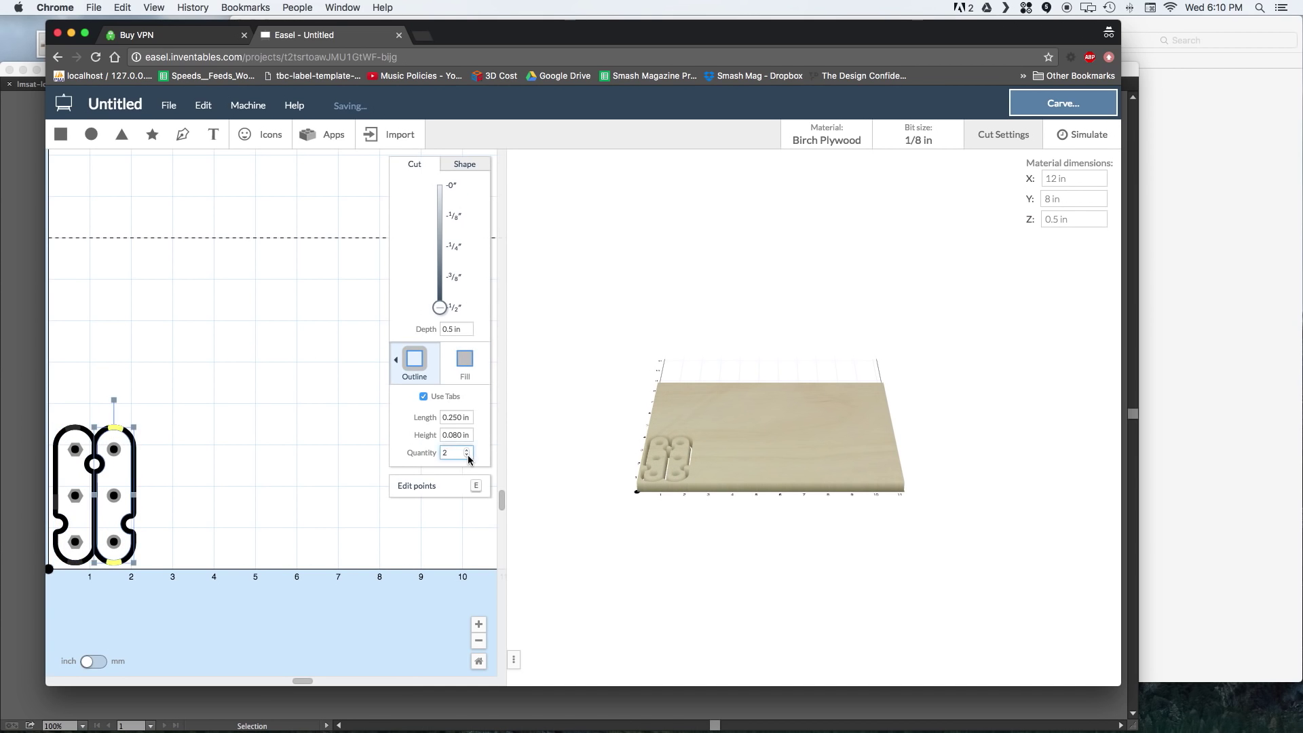
pyautogui.click(136, 472)
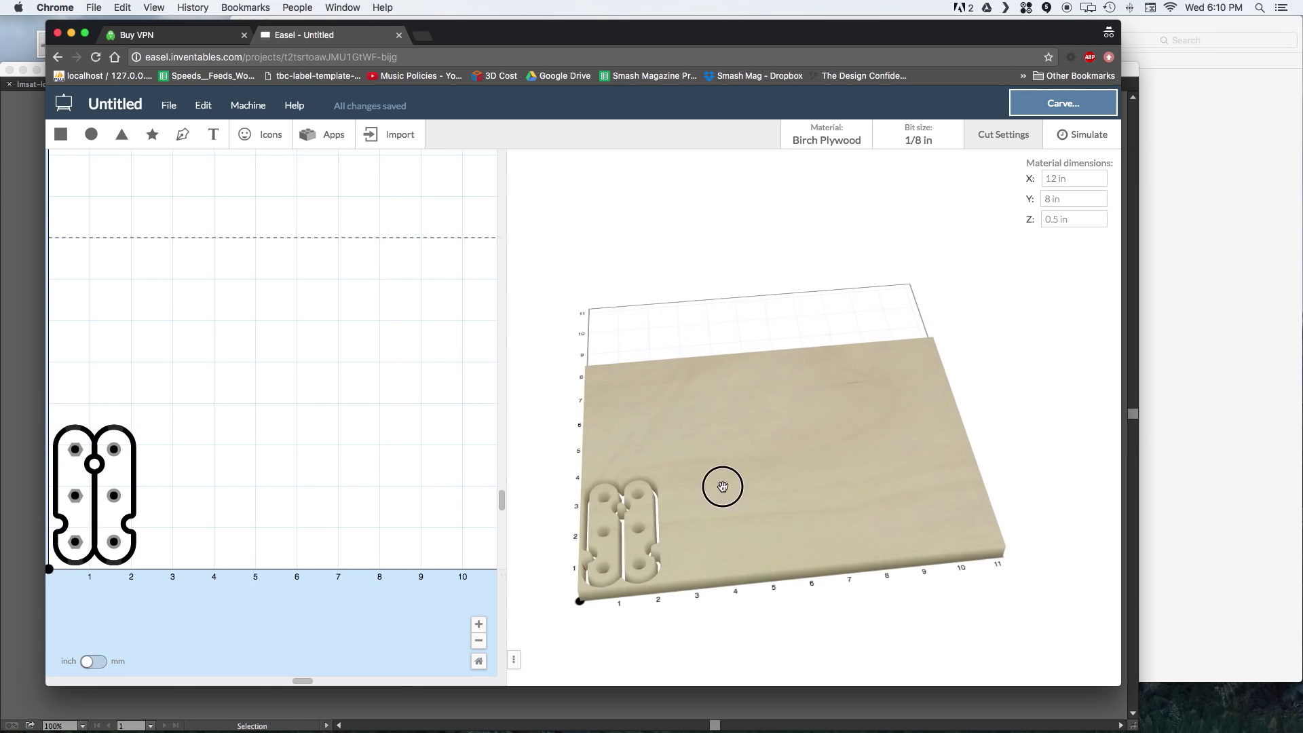
pyautogui.click(826, 134)
pyautogui.click(654, 482)
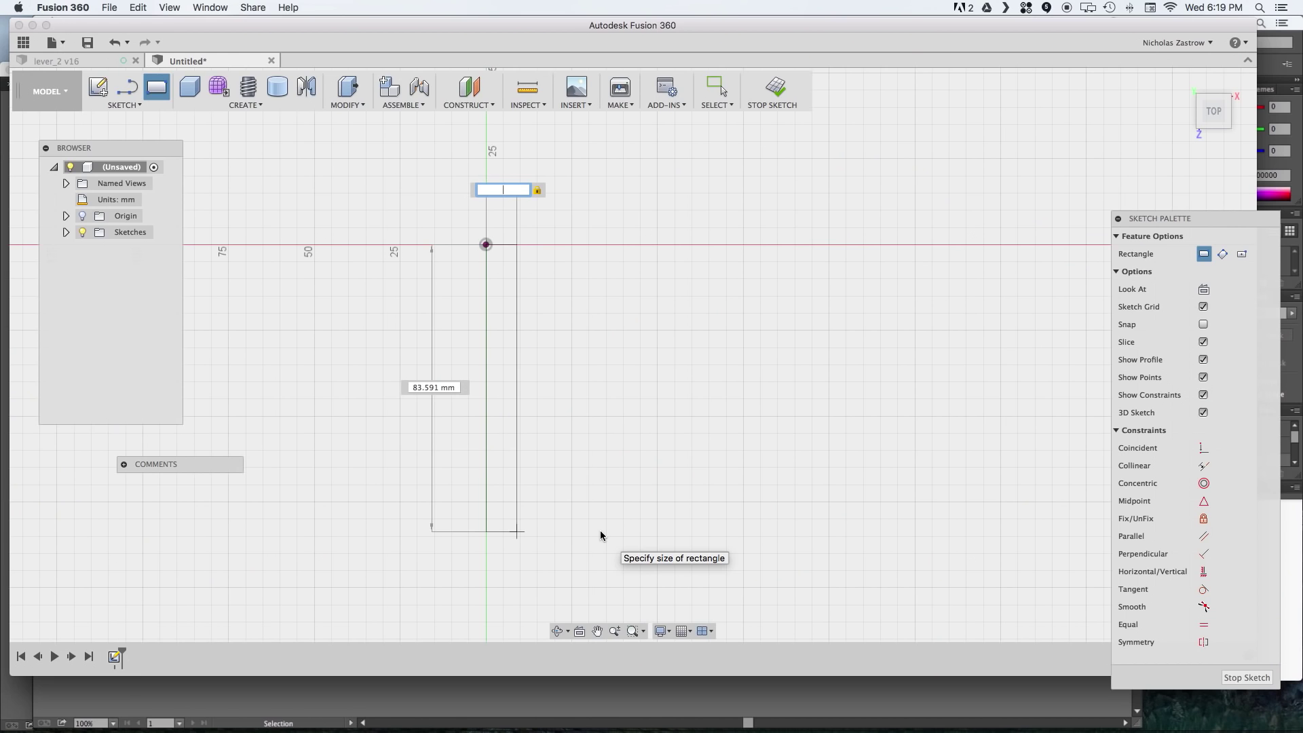
# Size the sketch rectangle to 21 by 80 mm.
pyautogui.write('21')
pyautogui.press('Tab')
pyautogui.write('80')
pyautogui.press('Return')
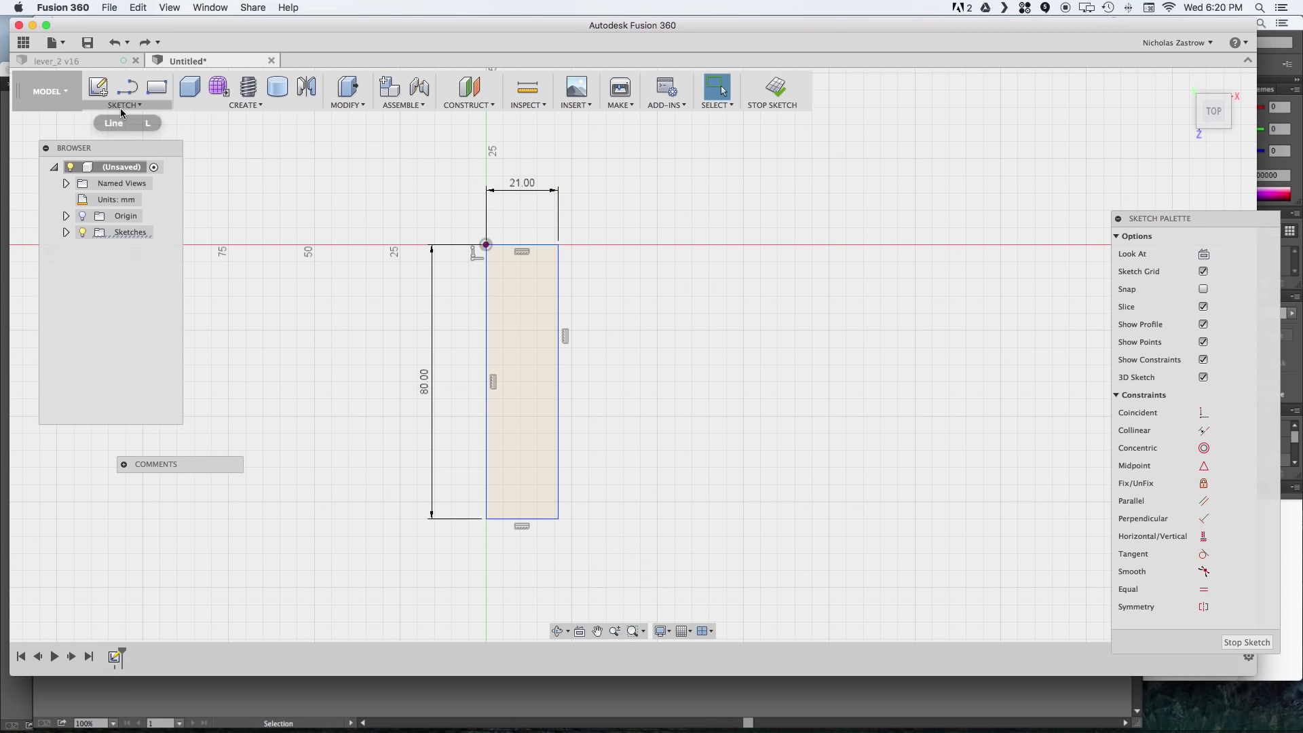
# Draw two 21 mm two-point circles at the top and bottom edge midpoints.
pyautogui.click(123, 105)
pyautogui.moveTo(146, 162)
pyautogui.click(278, 185)
pyautogui.click(522, 244)
pyautogui.write('21')
pyautogui.press('Return')
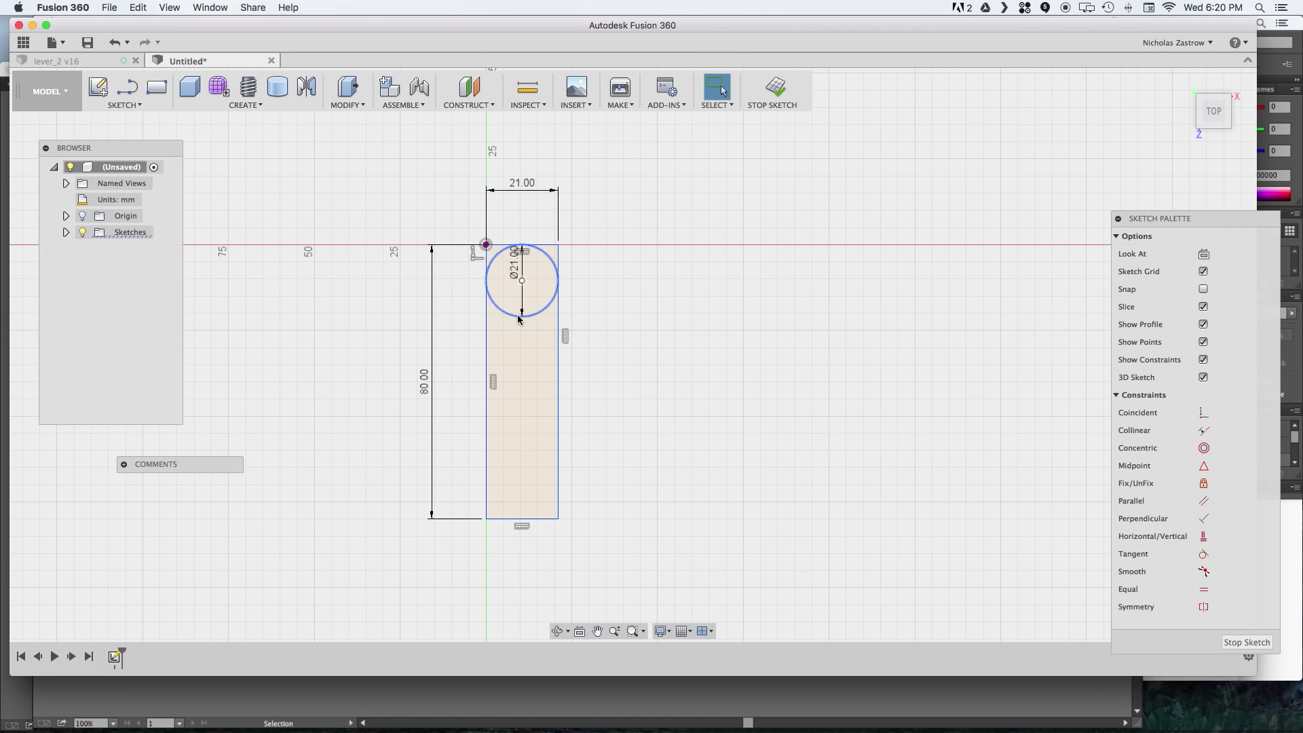
pyautogui.click(123, 105)
pyautogui.moveTo(146, 163)
pyautogui.click(278, 167)
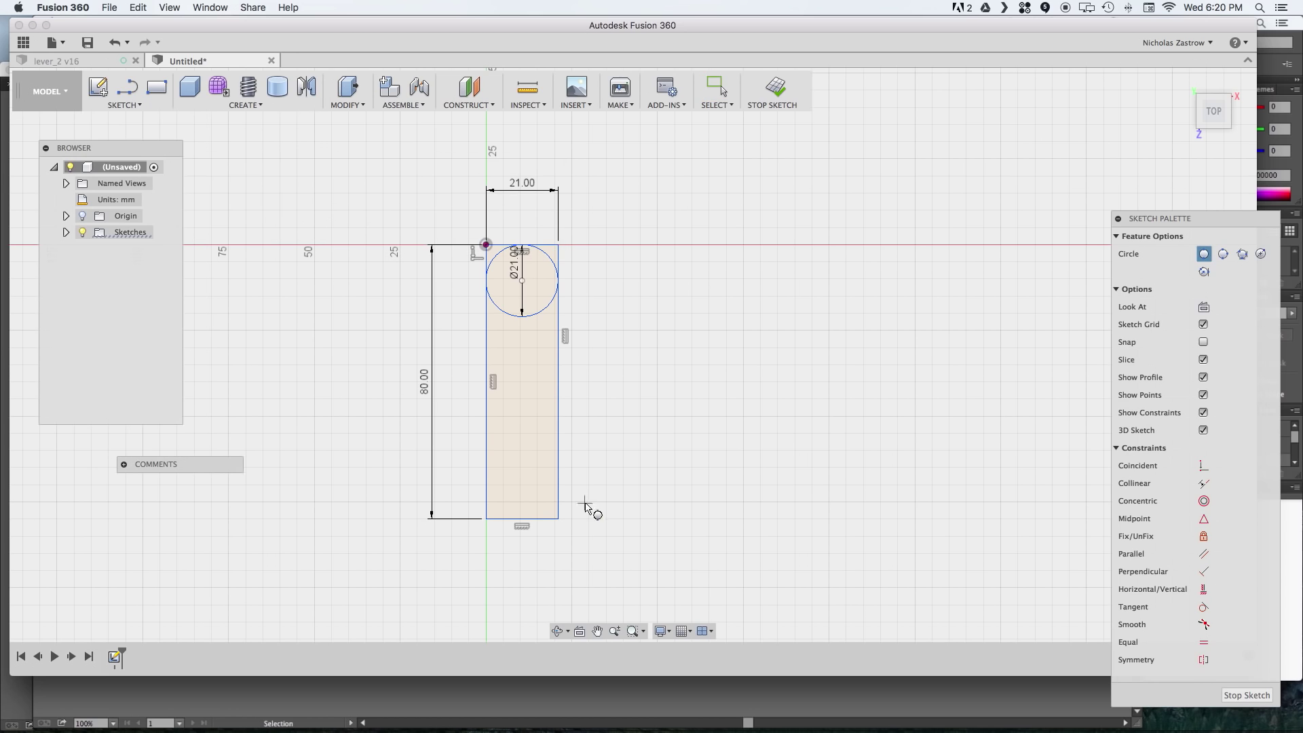
pyautogui.click(522, 519)
pyautogui.write('21')
pyautogui.press('Return')
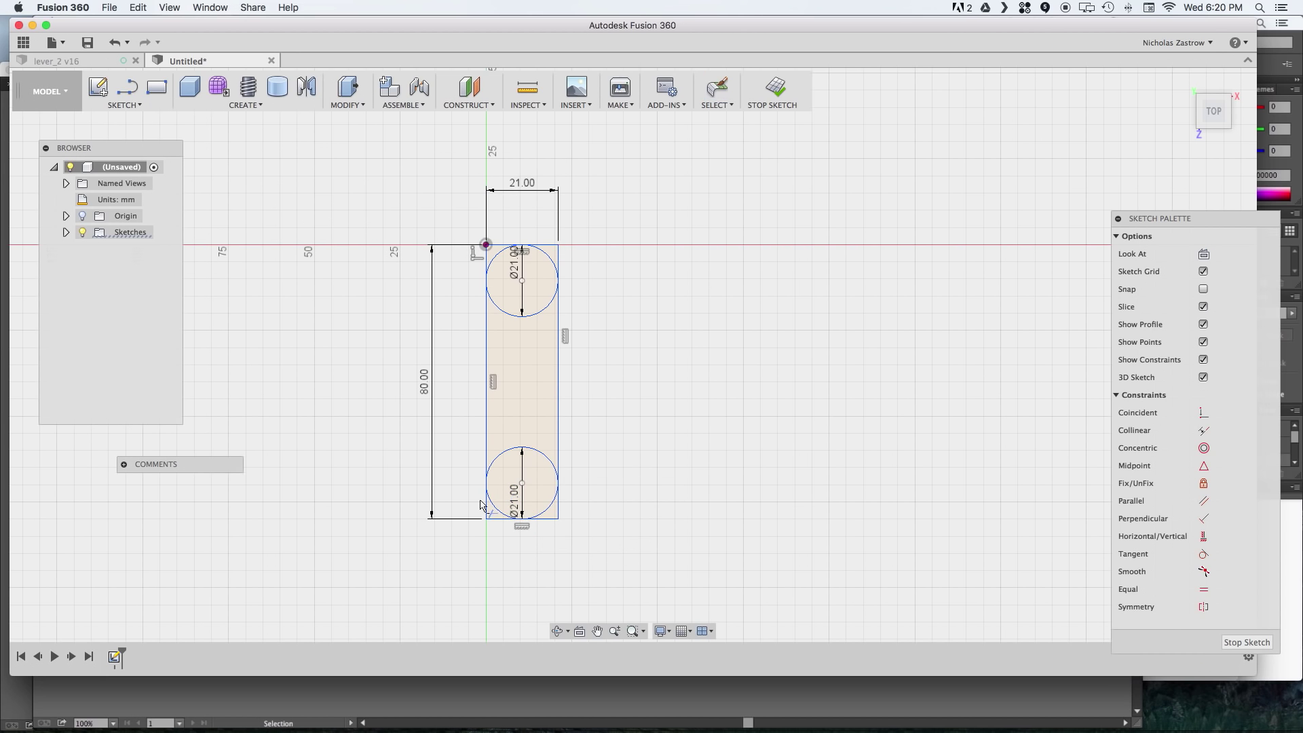
# Trim the leftover rectangle edges and inner arcs into a pill outline, then select the slot.
pyautogui.press('Escape')
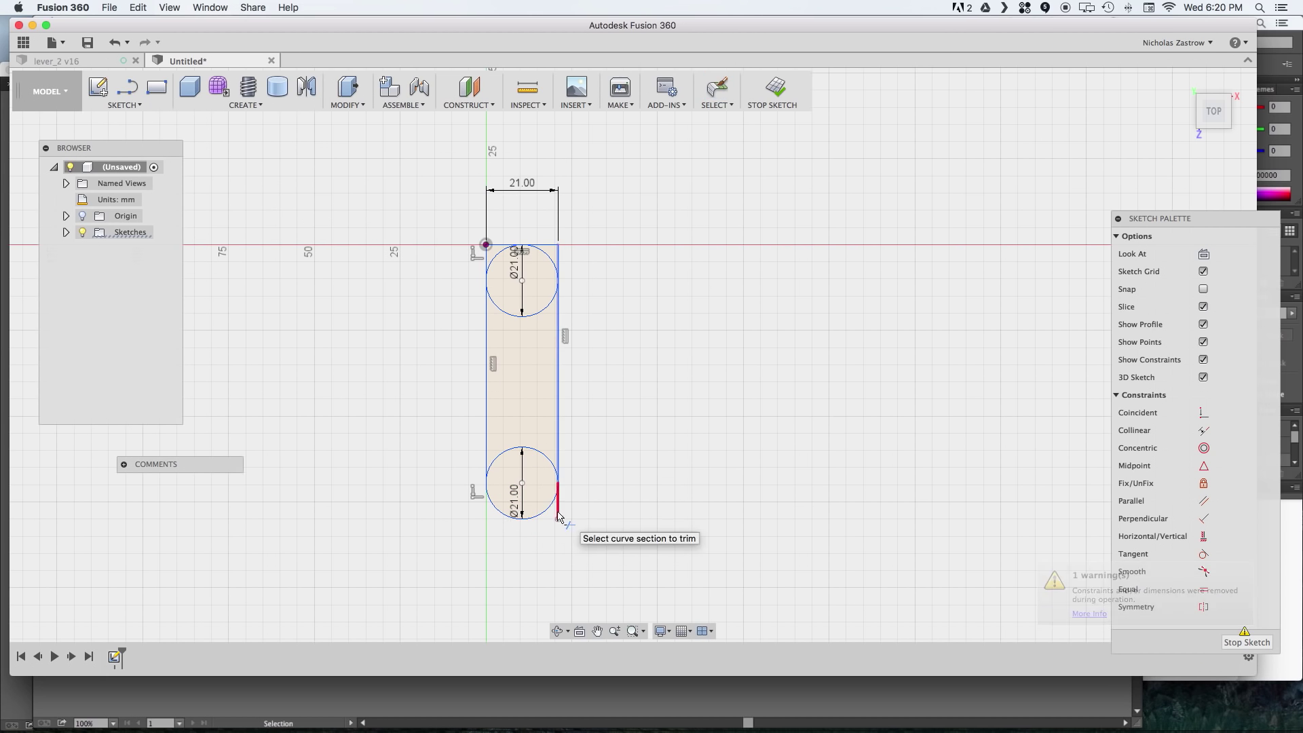
pyautogui.click(548, 522)
pyautogui.click(494, 245)
pyautogui.click(510, 275)
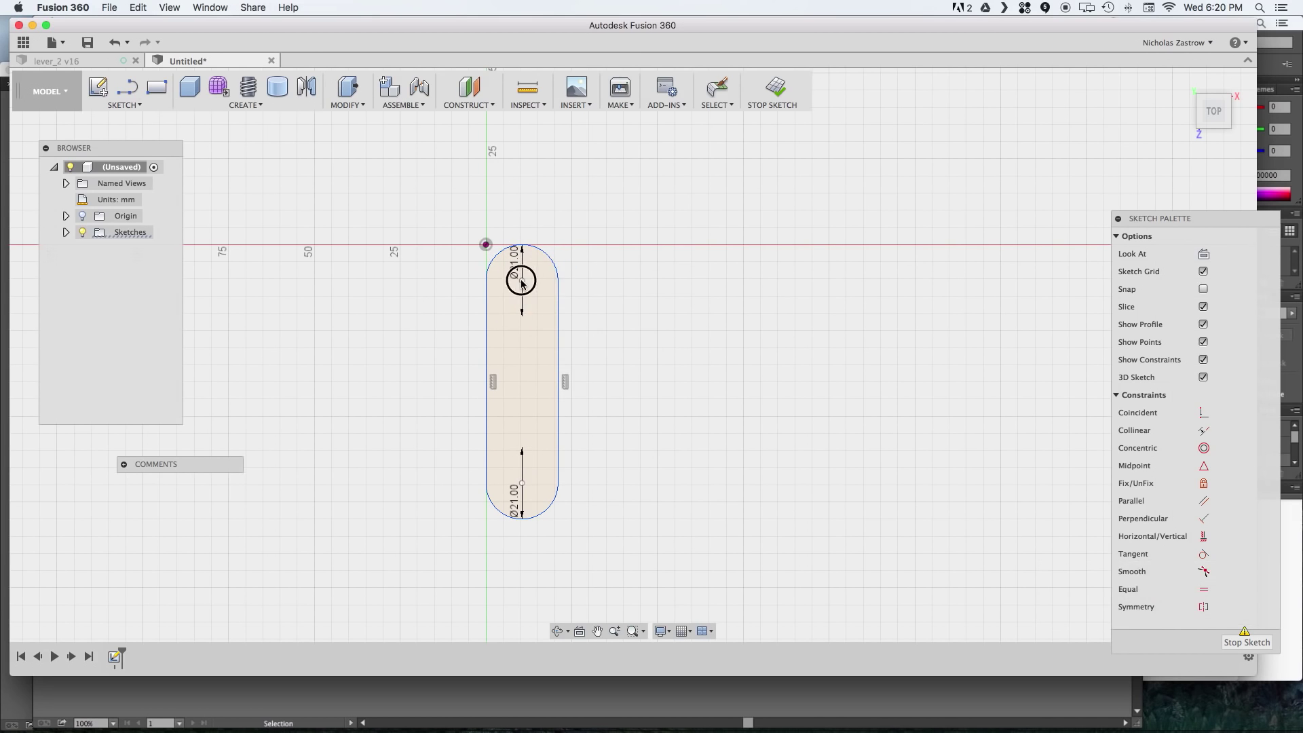
pyautogui.press('Escape')
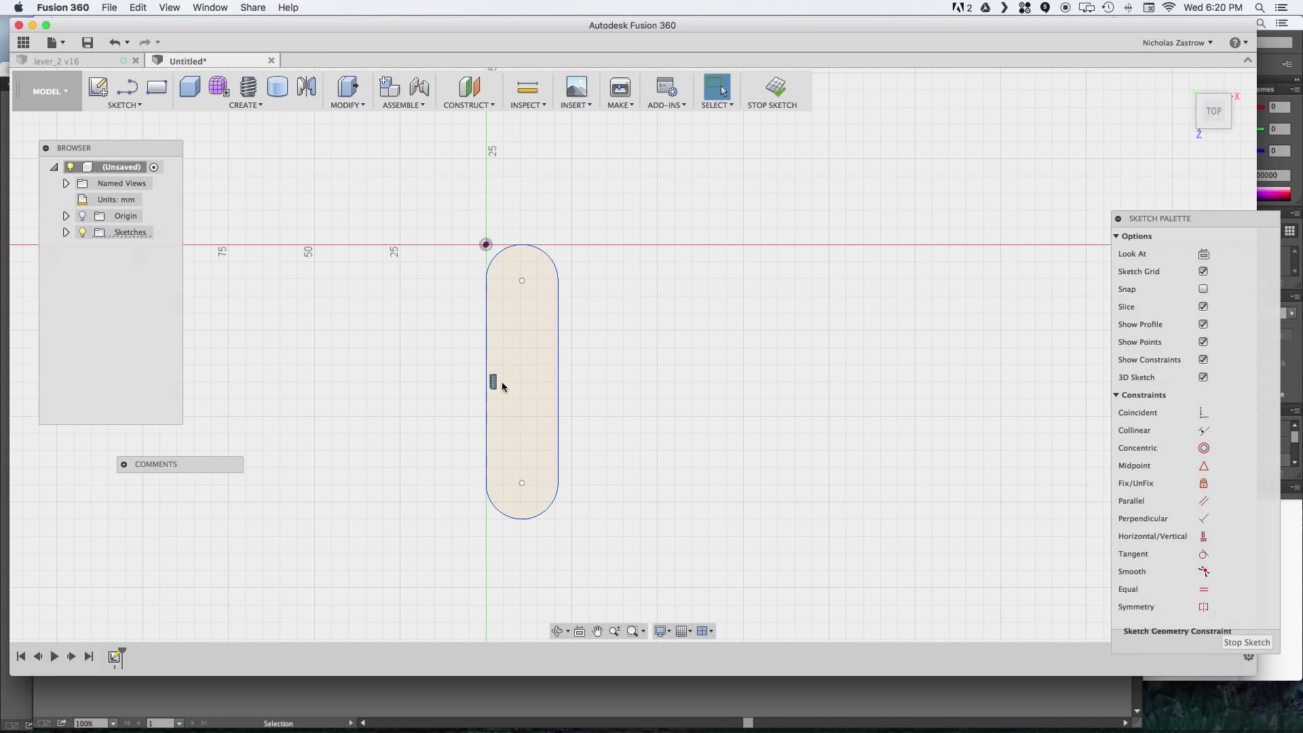
pyautogui.doubleClick(503, 387)
pyautogui.rightClick(513, 360)
# Copy the slot about 22.5 mm to the right as a second slot.
pyautogui.click(531, 495)
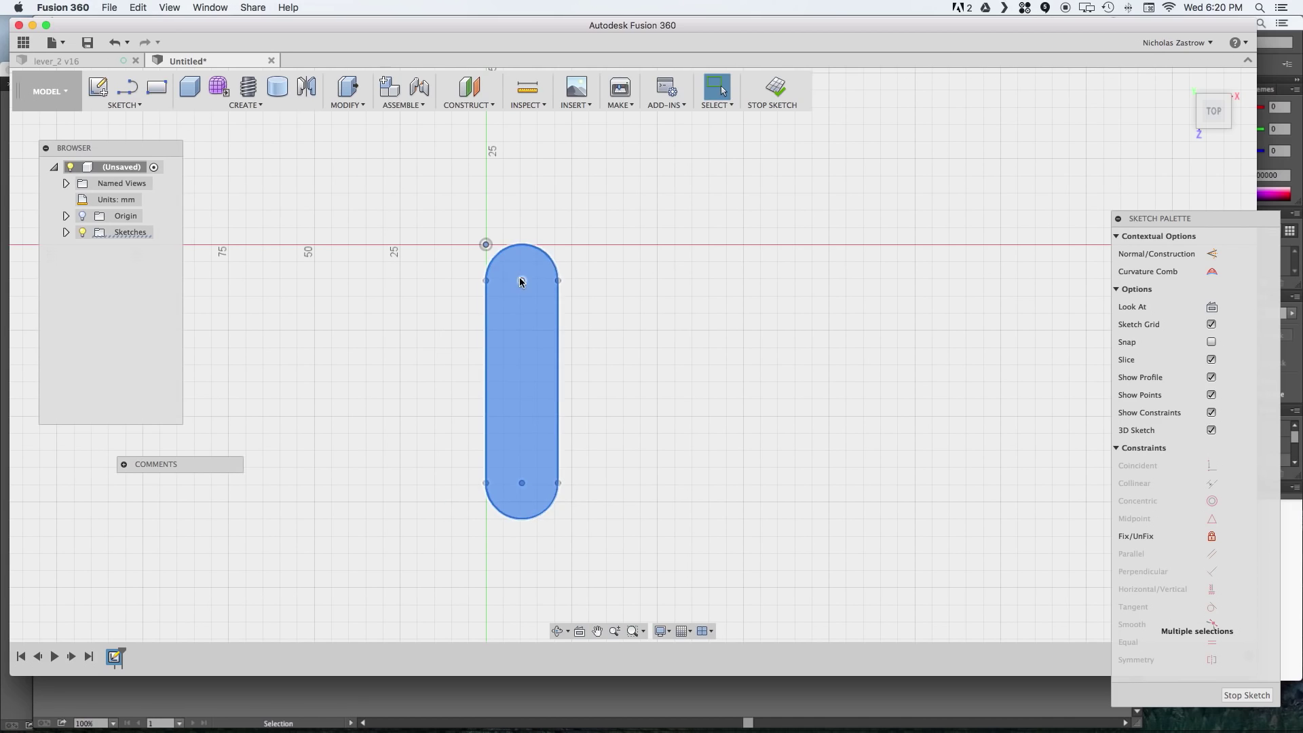
pyautogui.press('m')
pyautogui.moveTo(597, 280); pyautogui.dragTo(676, 280)
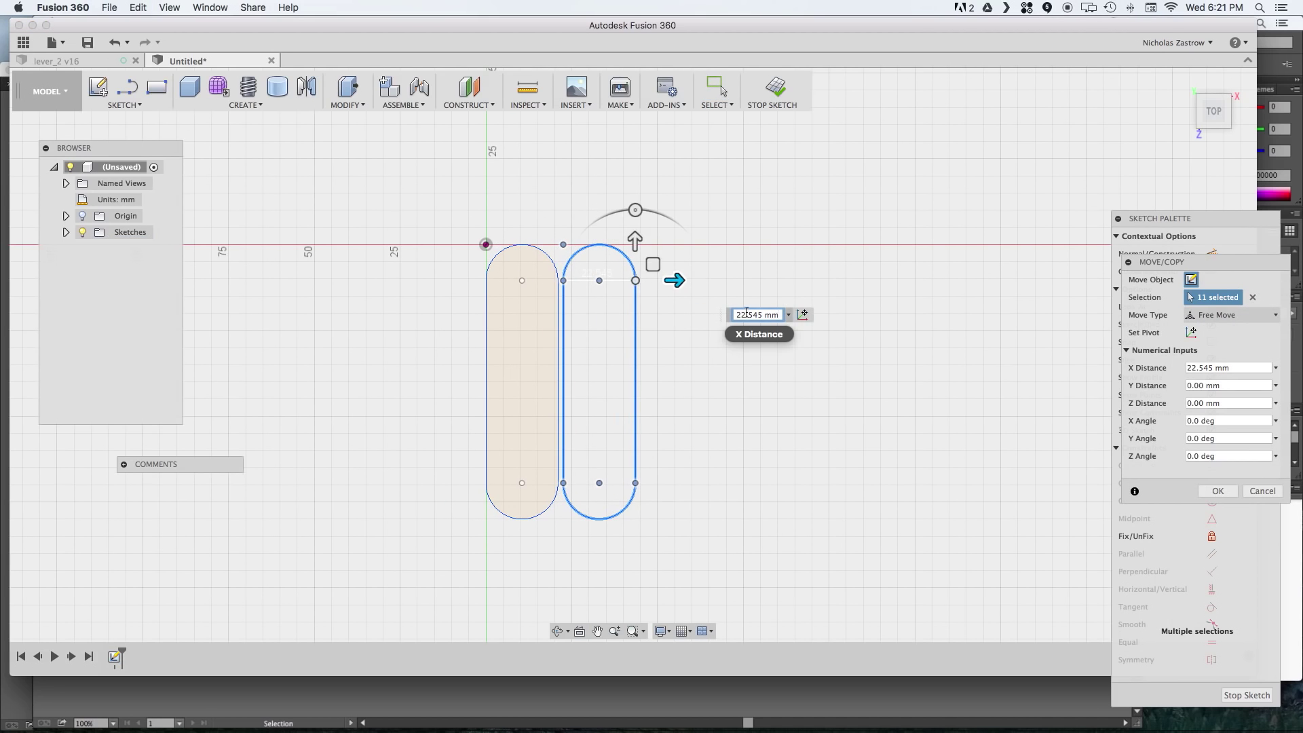
pyautogui.press('Return')
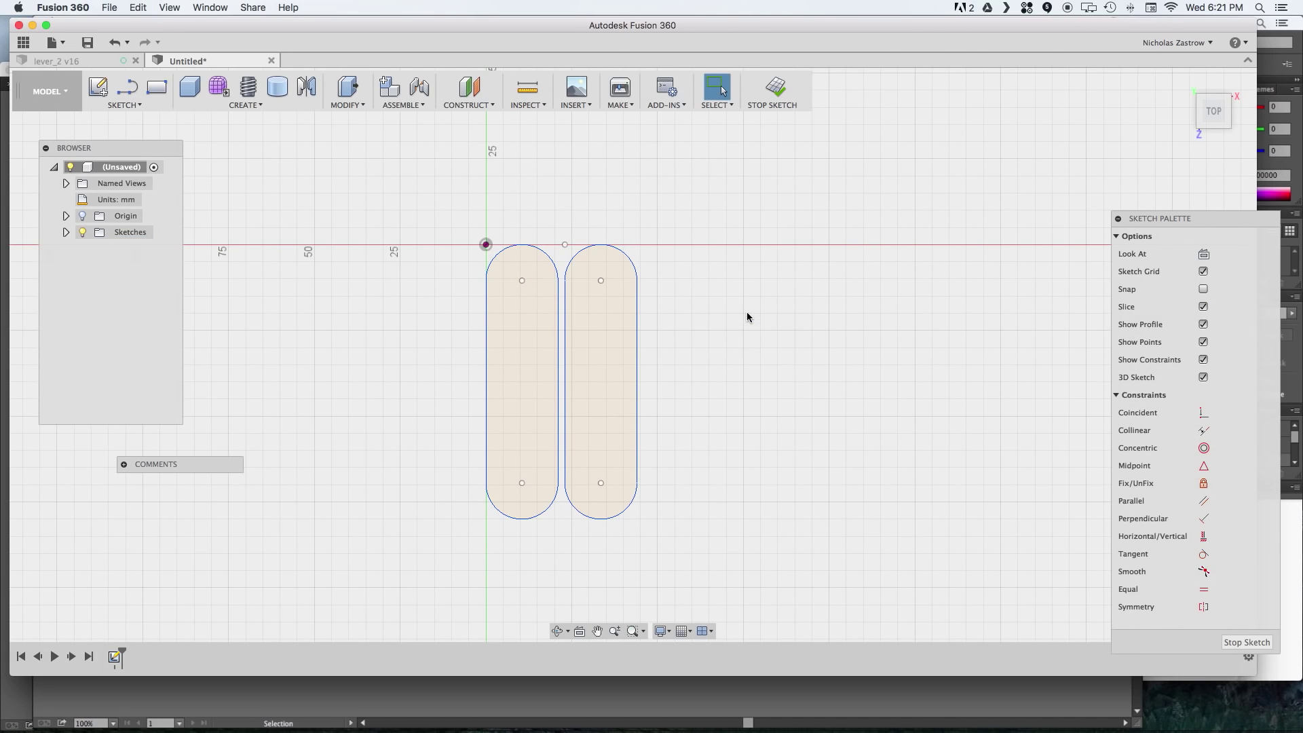
# Draw Ø4.74 mm holes at the top and bottom of the left slot.
pyautogui.write('c')
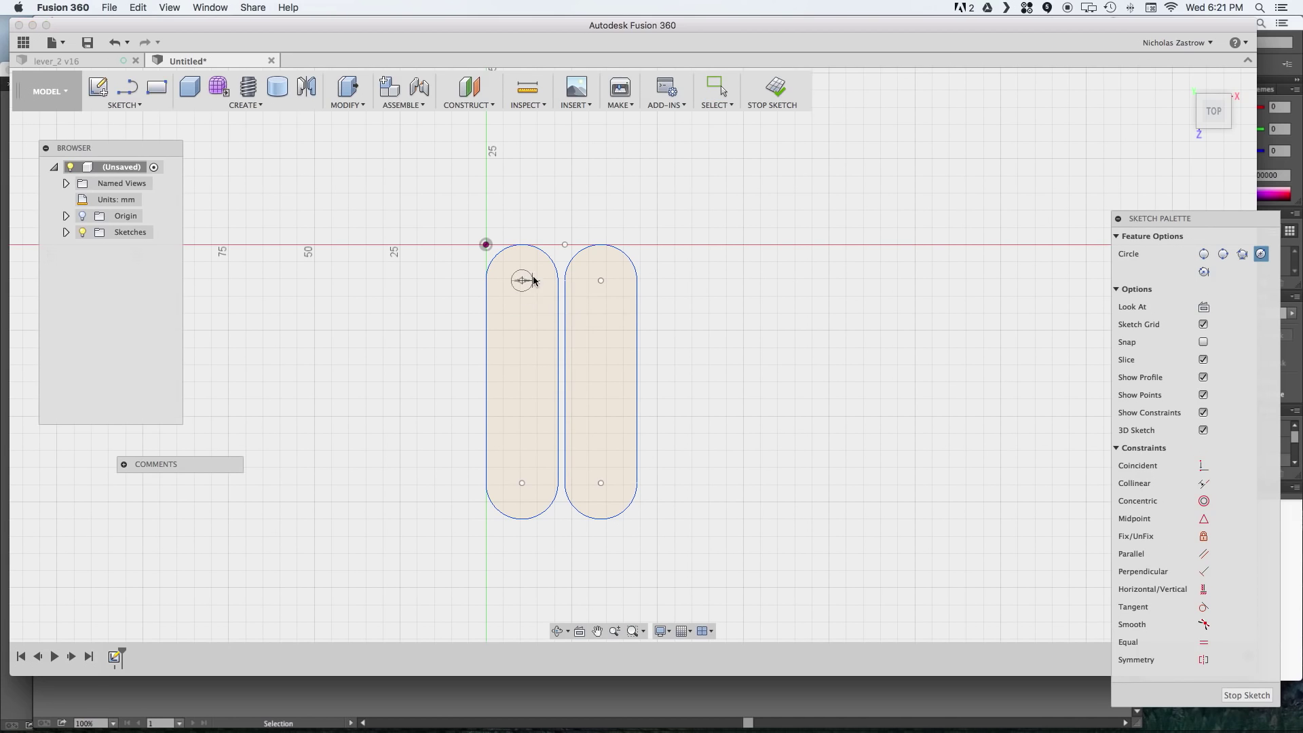
pyautogui.write('4.7')
pyautogui.press('Return')
pyautogui.press('Escape')
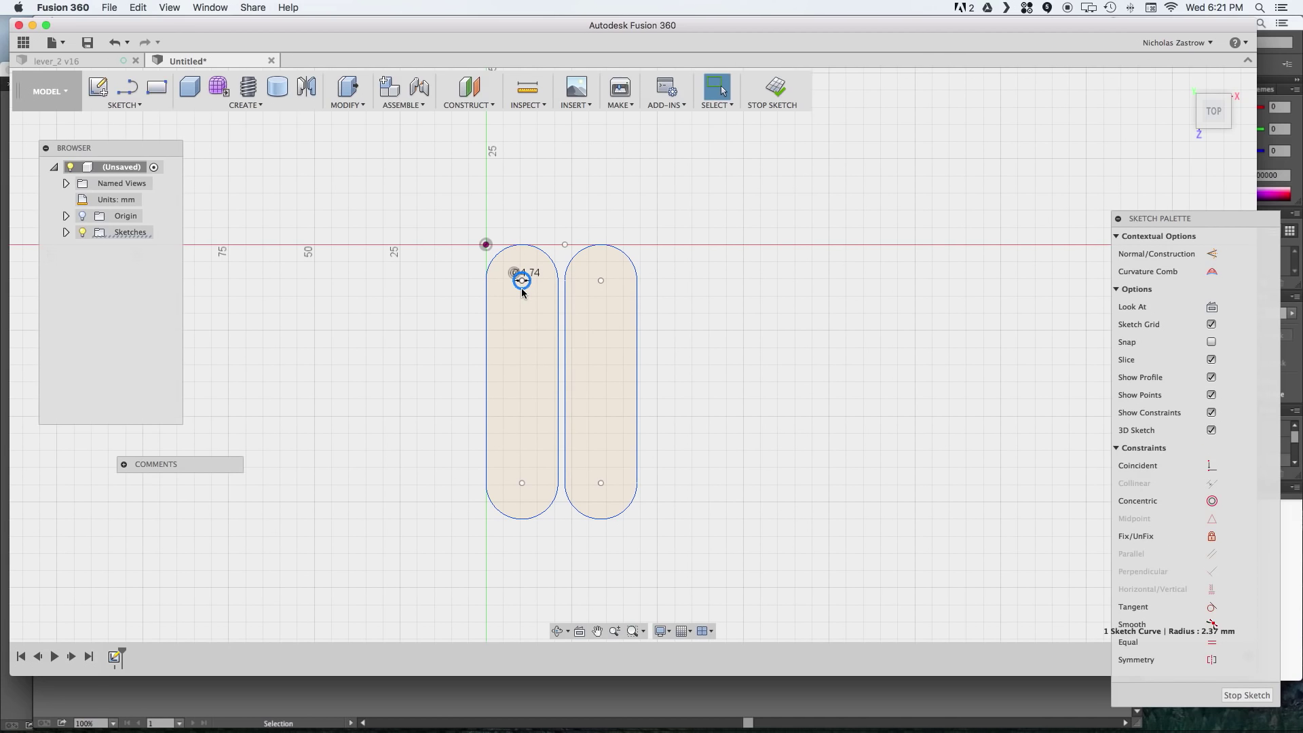
pyautogui.press('c')
pyautogui.press('Return')
pyautogui.press('Escape')
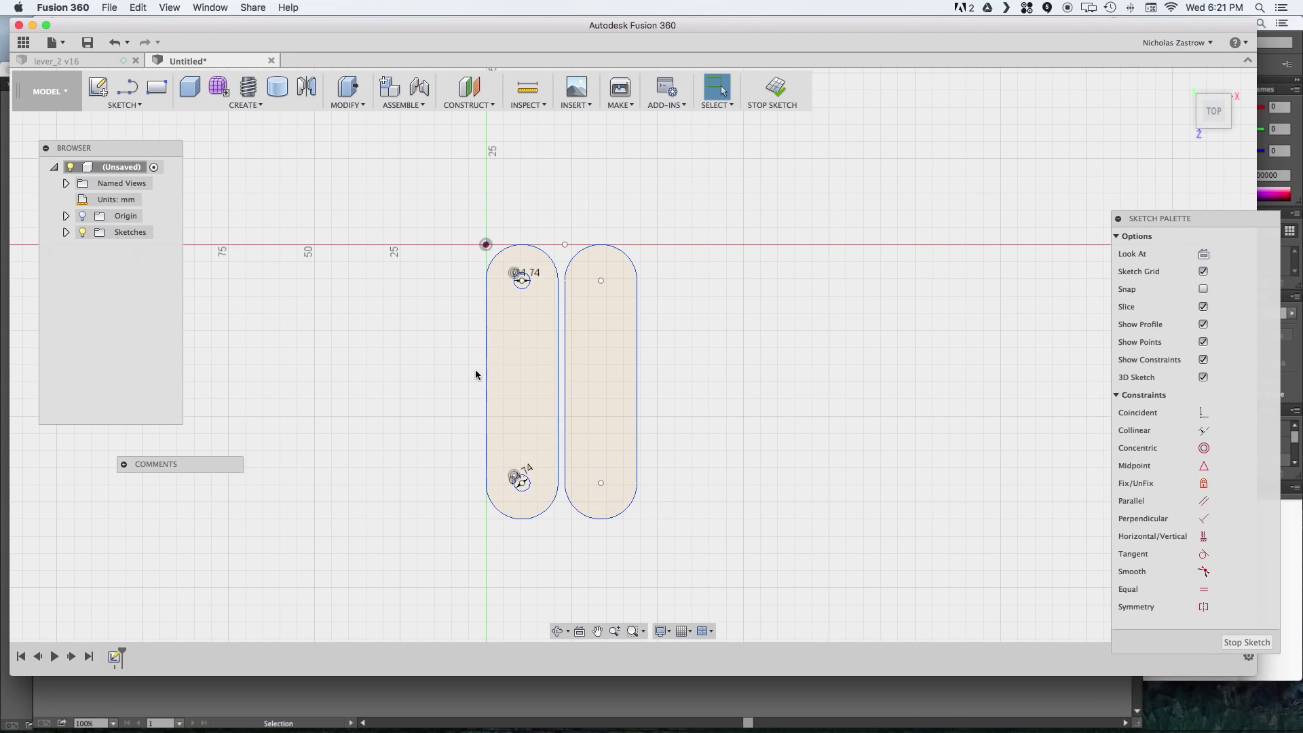
# Add a line between the hole centres and a third Ø4.74 mm hole at its midpoint.
pyautogui.press('l')
pyautogui.click(522, 280)
pyautogui.click(521, 483)
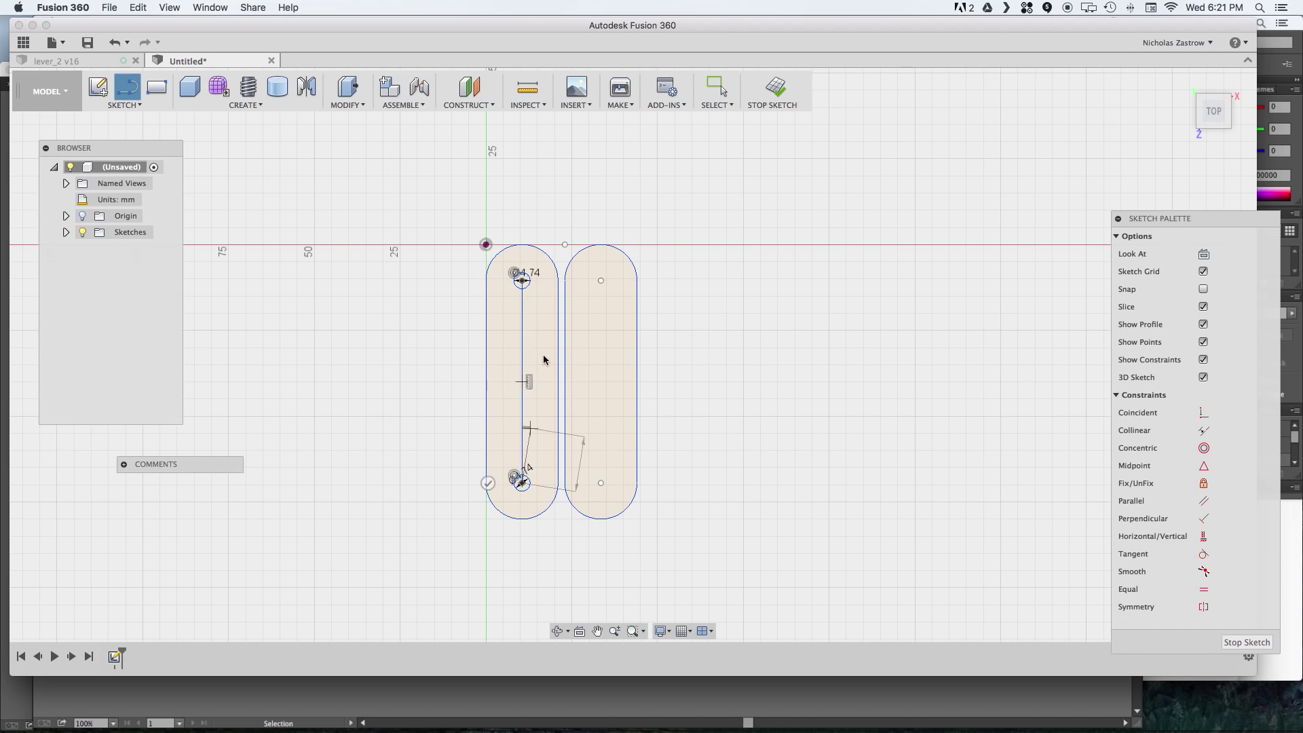
pyautogui.press('Escape')
pyautogui.press('c')
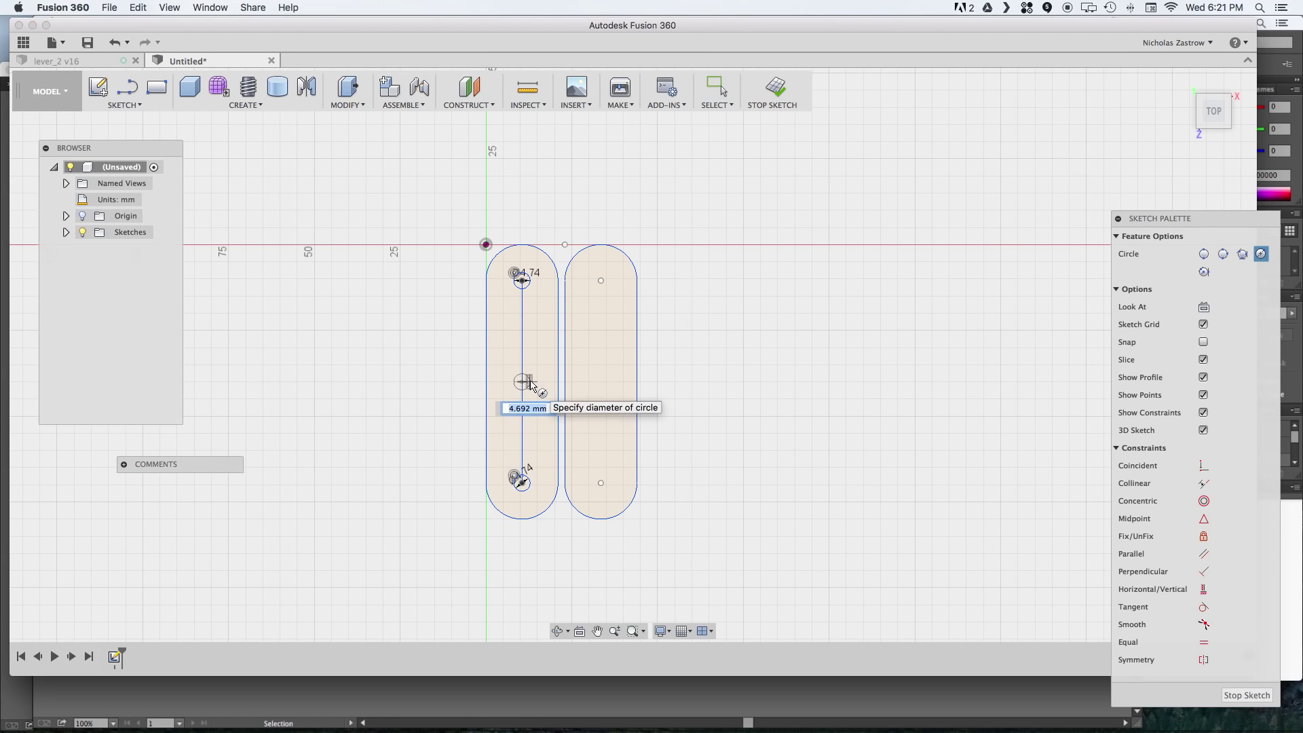
pyautogui.press('Return')
pyautogui.press('Escape')
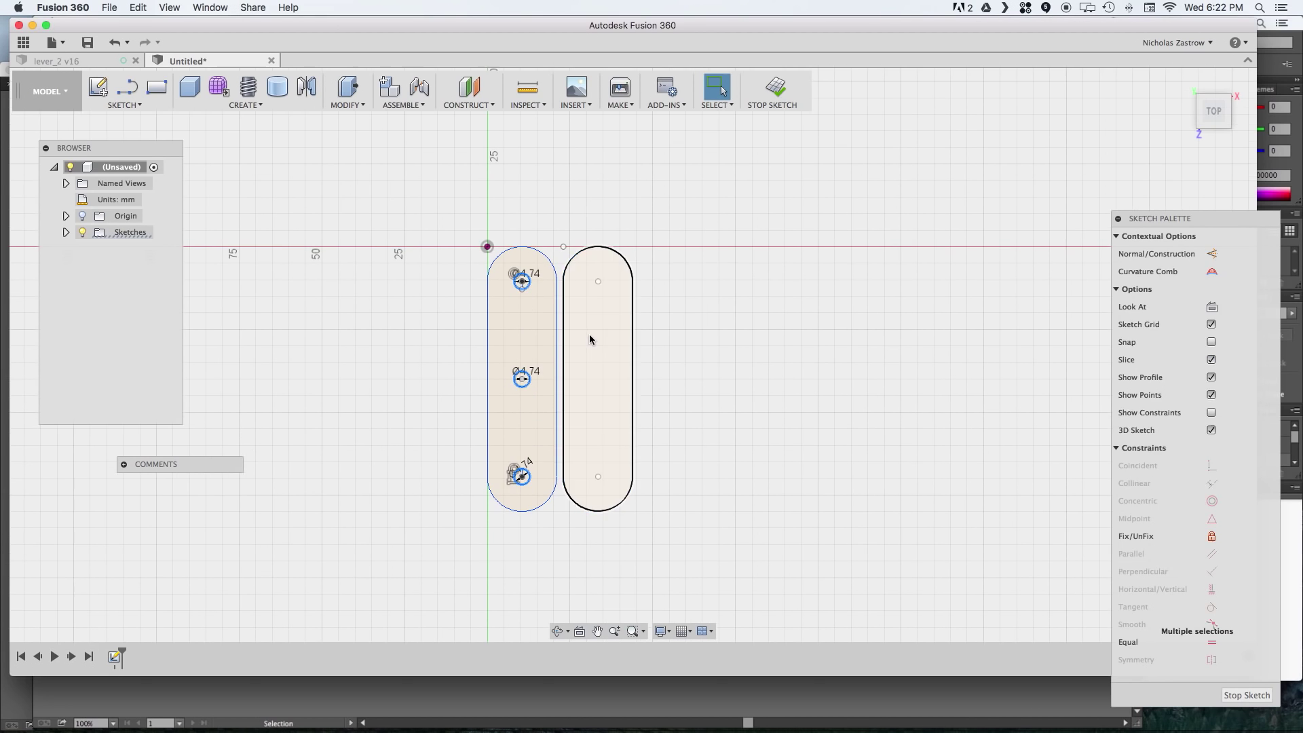
# Paste a copy of the three holes into the right slot.
pyautogui.hotkey('ctrl', 'v')
pyautogui.moveTo(553, 282); pyautogui.dragTo(640, 283)
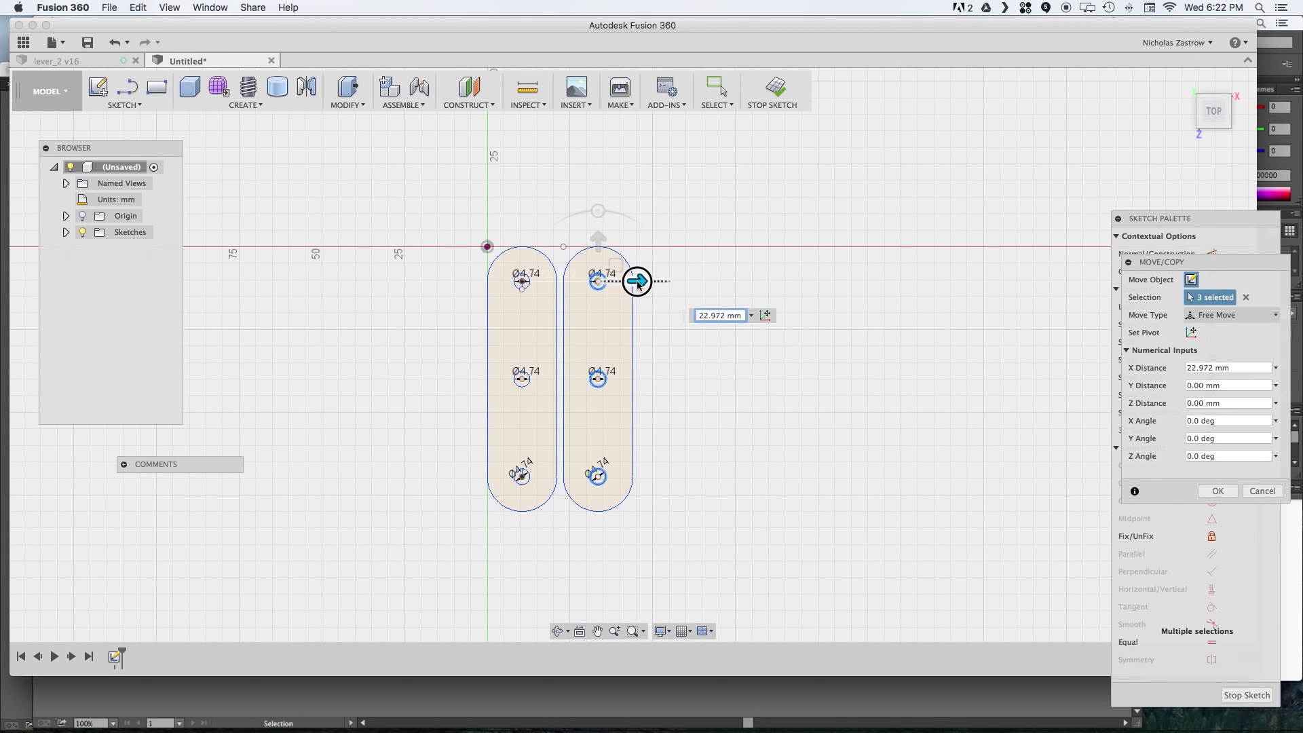
pyautogui.press('Return')
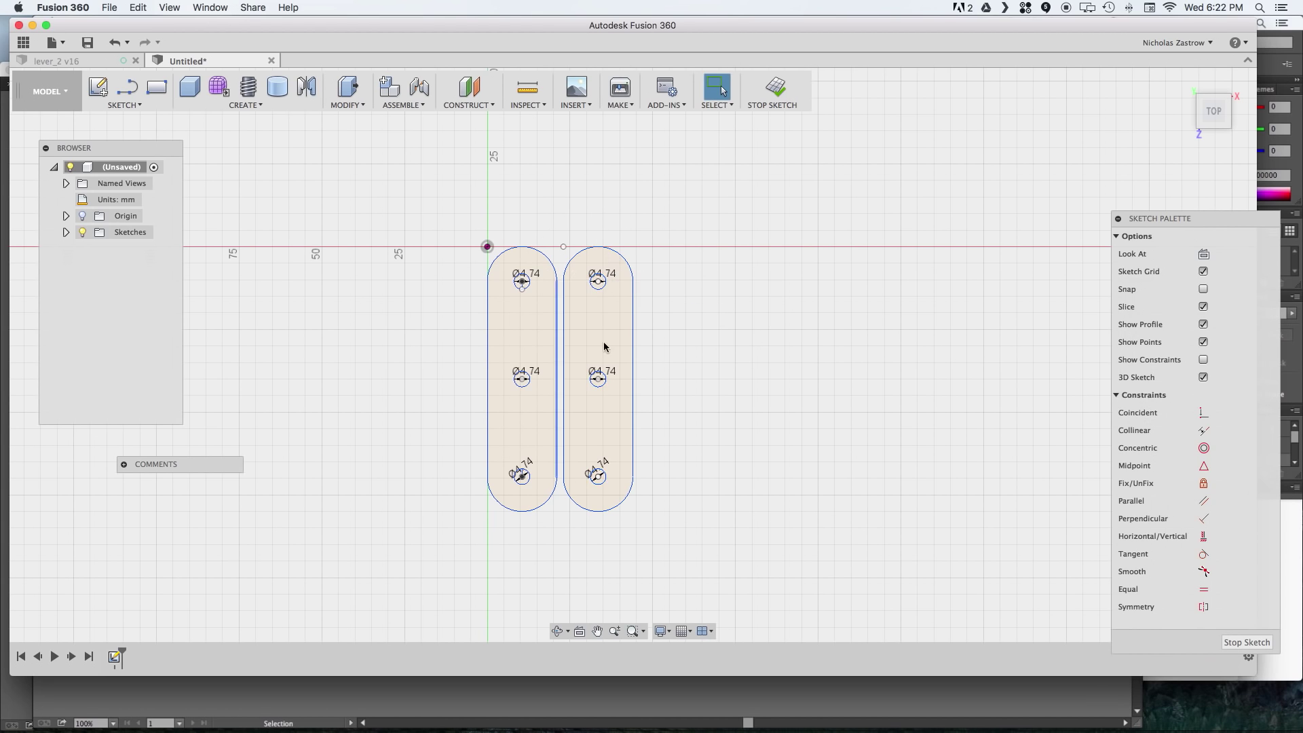
# Draw larger rings around the top, middle and bottom right holes.
pyautogui.scroll(2, 573, 352)
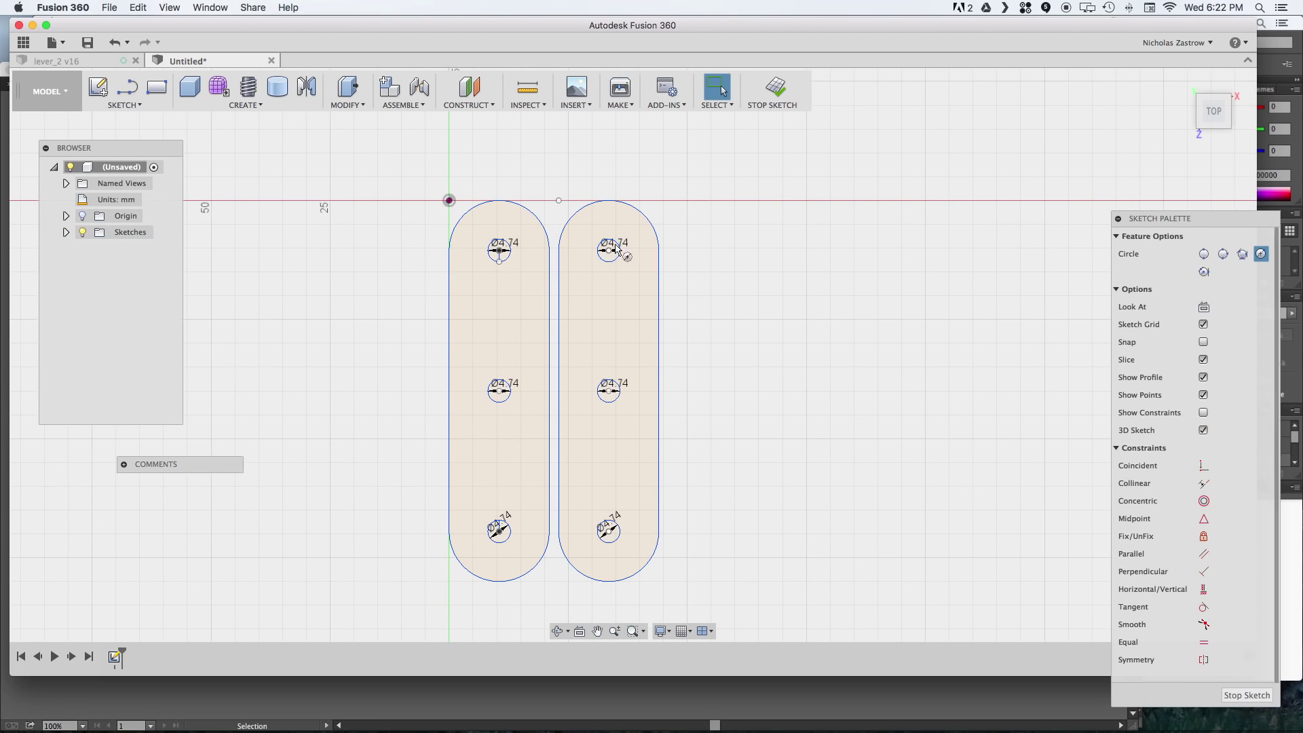
pyautogui.press('c')
pyautogui.click(608, 250)
pyautogui.click(625, 242)
pyautogui.click(609, 390)
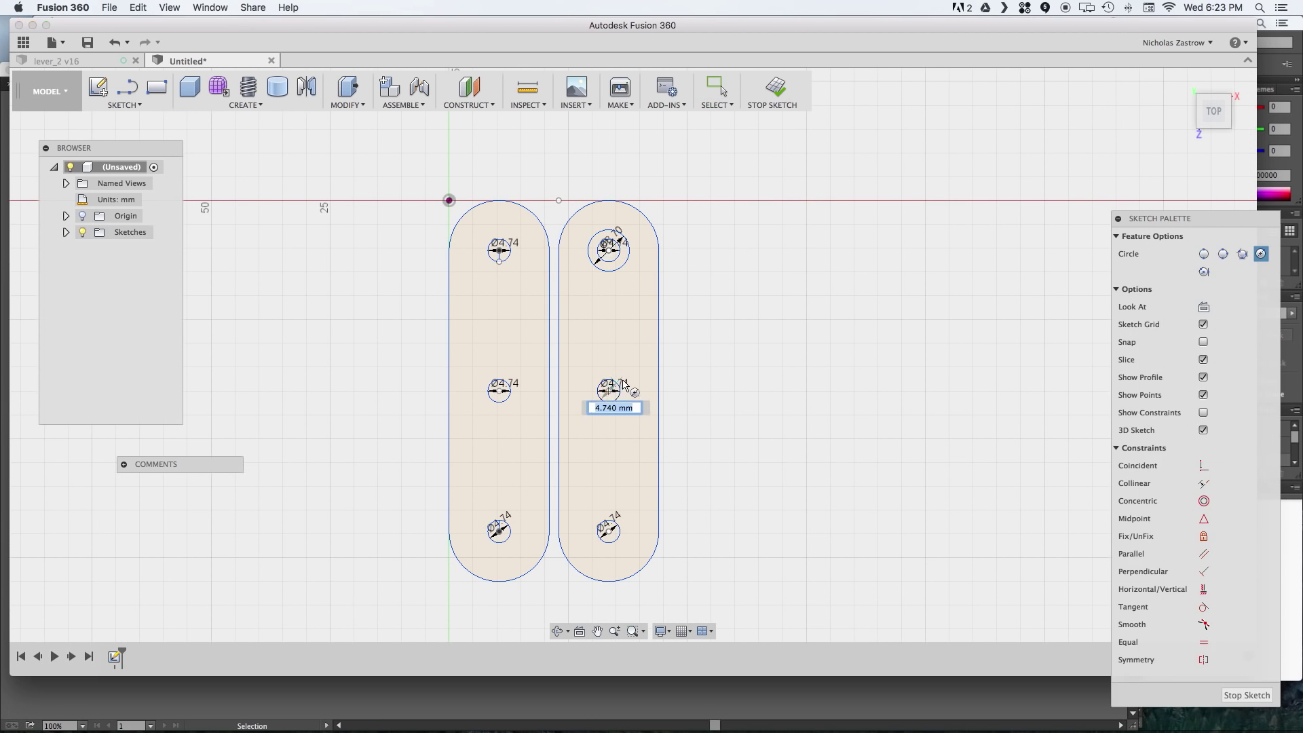
pyautogui.click(623, 383)
pyautogui.click(609, 531)
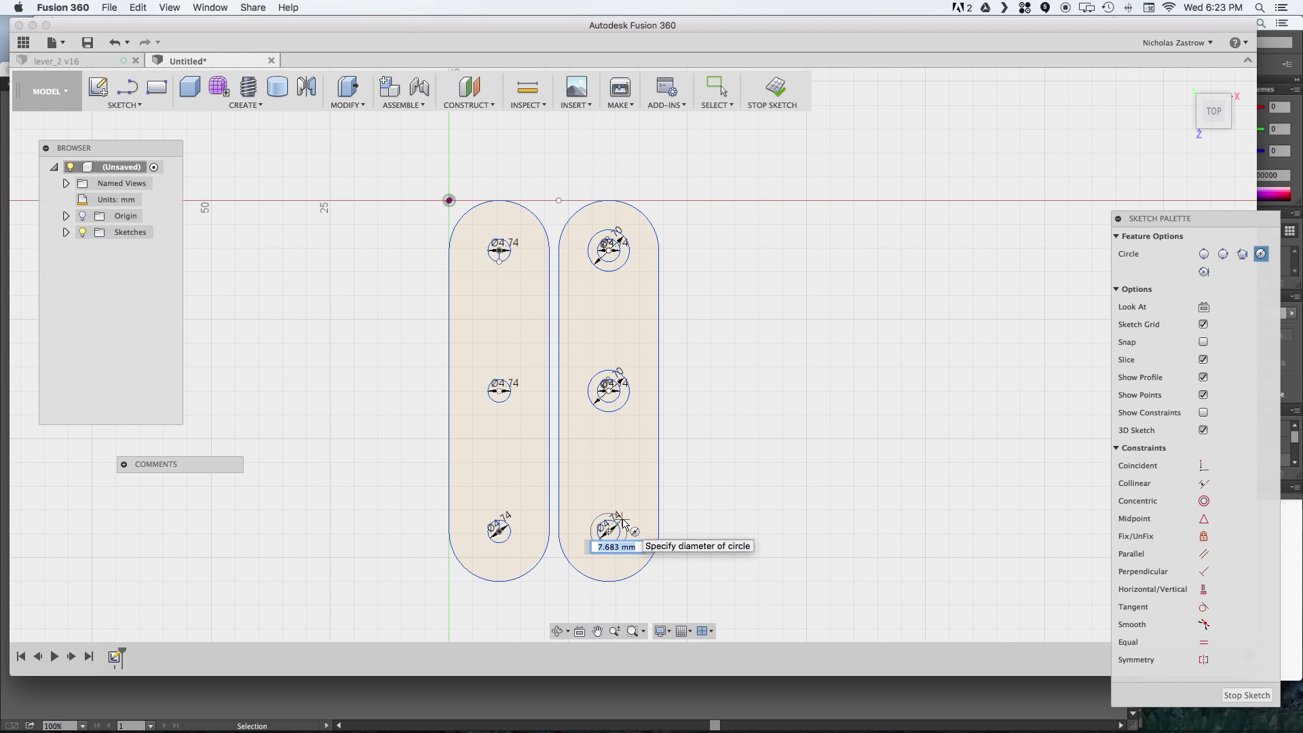
pyautogui.click(622, 522)
# Draw 8.4 inscribed hexagons around the top-left and middle-left holes.
pyautogui.click(125, 104)
pyautogui.click(235, 203)
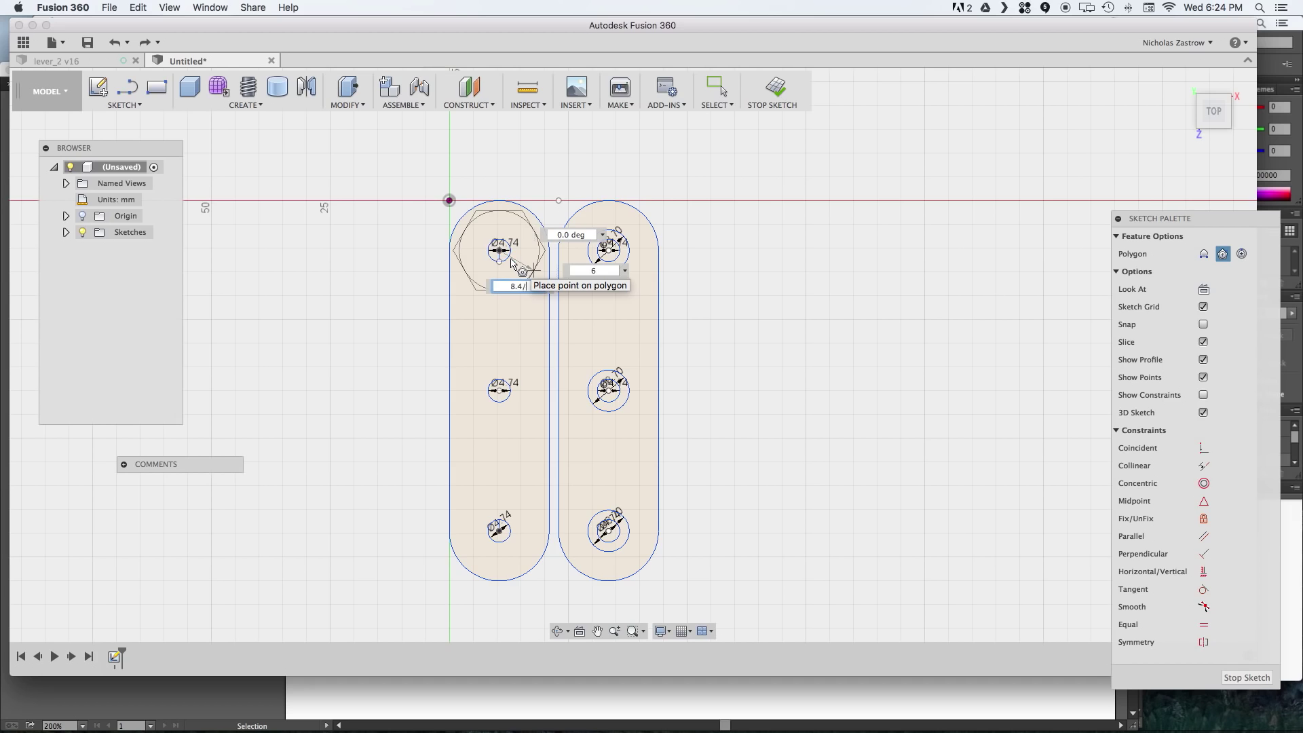
pyautogui.write('8.4')
pyautogui.press('Return')
pyautogui.click(124, 105)
pyautogui.click(234, 212)
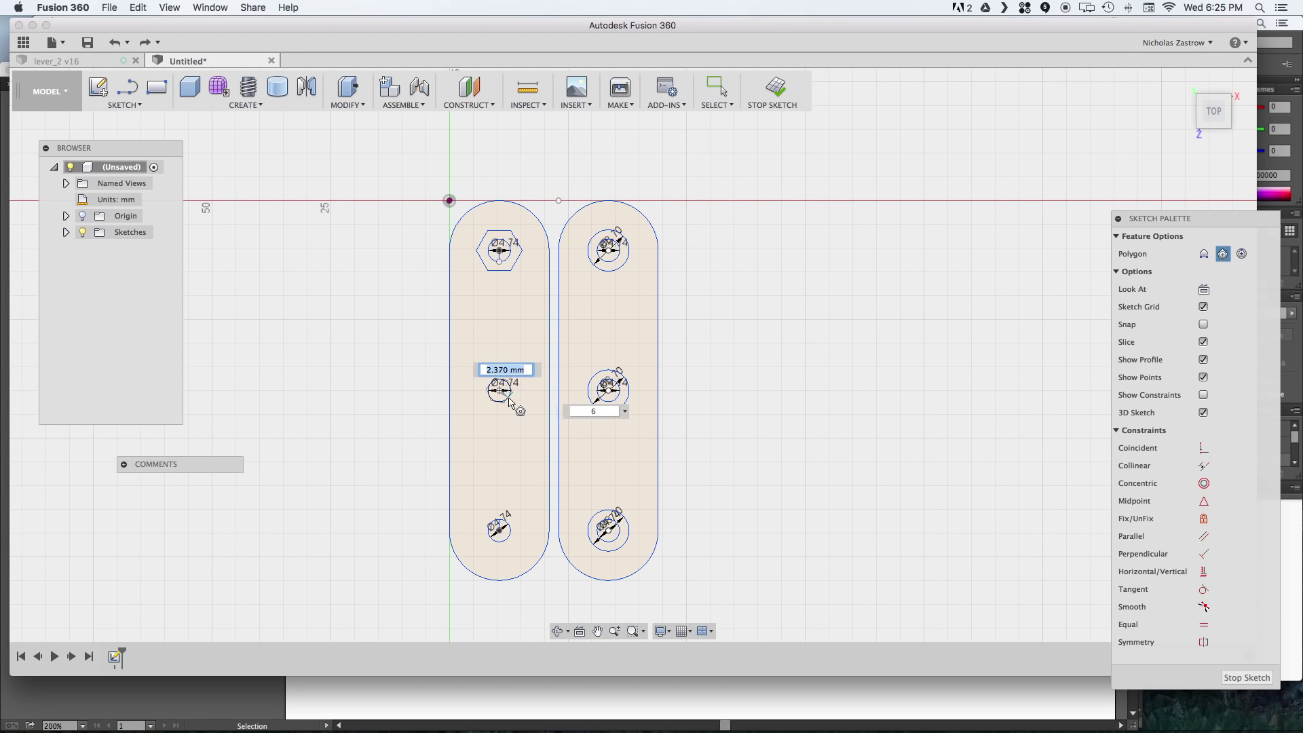
pyautogui.write('8.4')
pyautogui.press('Return')
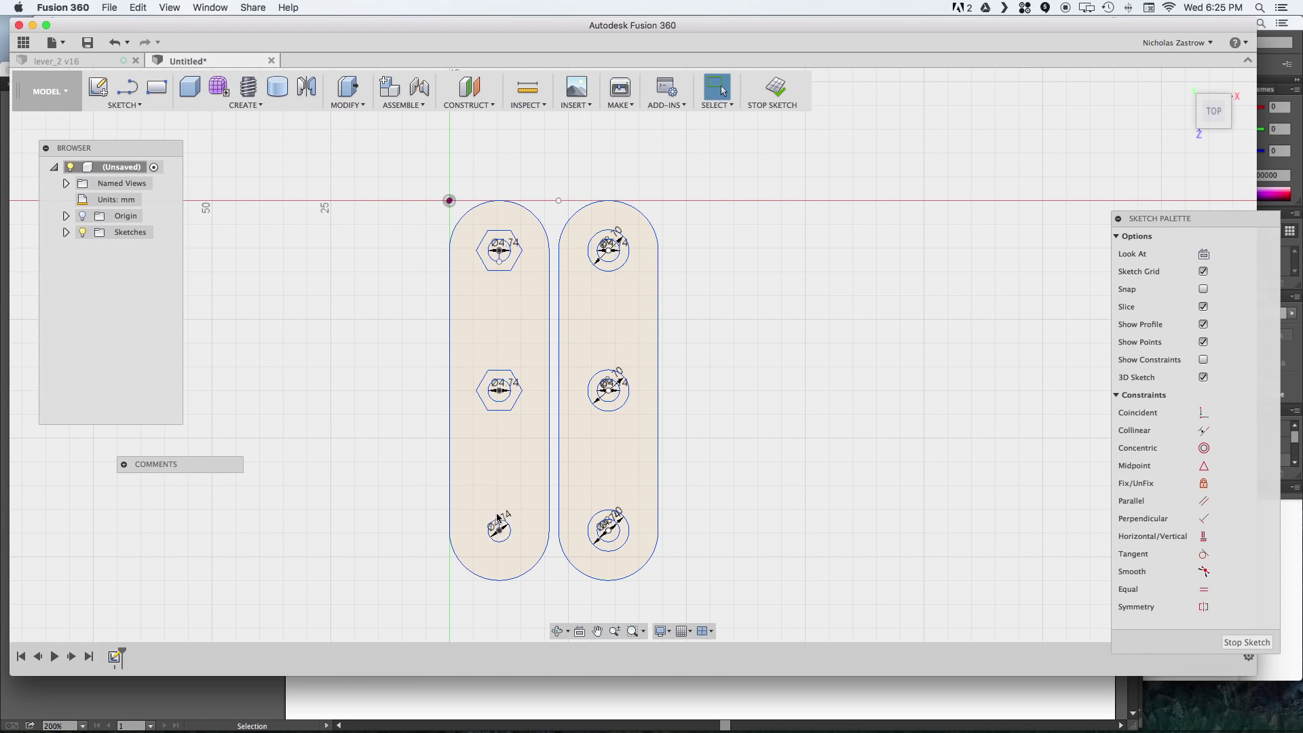
pyautogui.click(124, 105)
pyautogui.moveTo(177, 192)
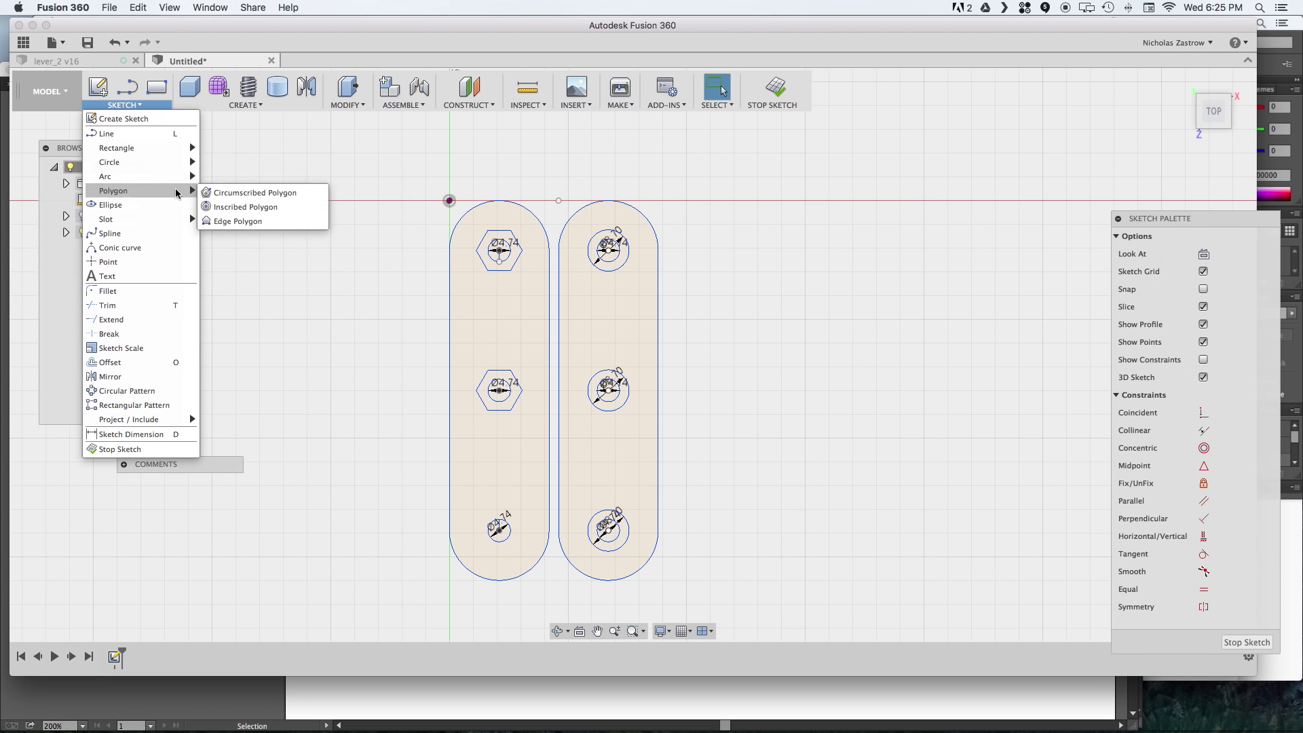
pyautogui.click(244, 193)
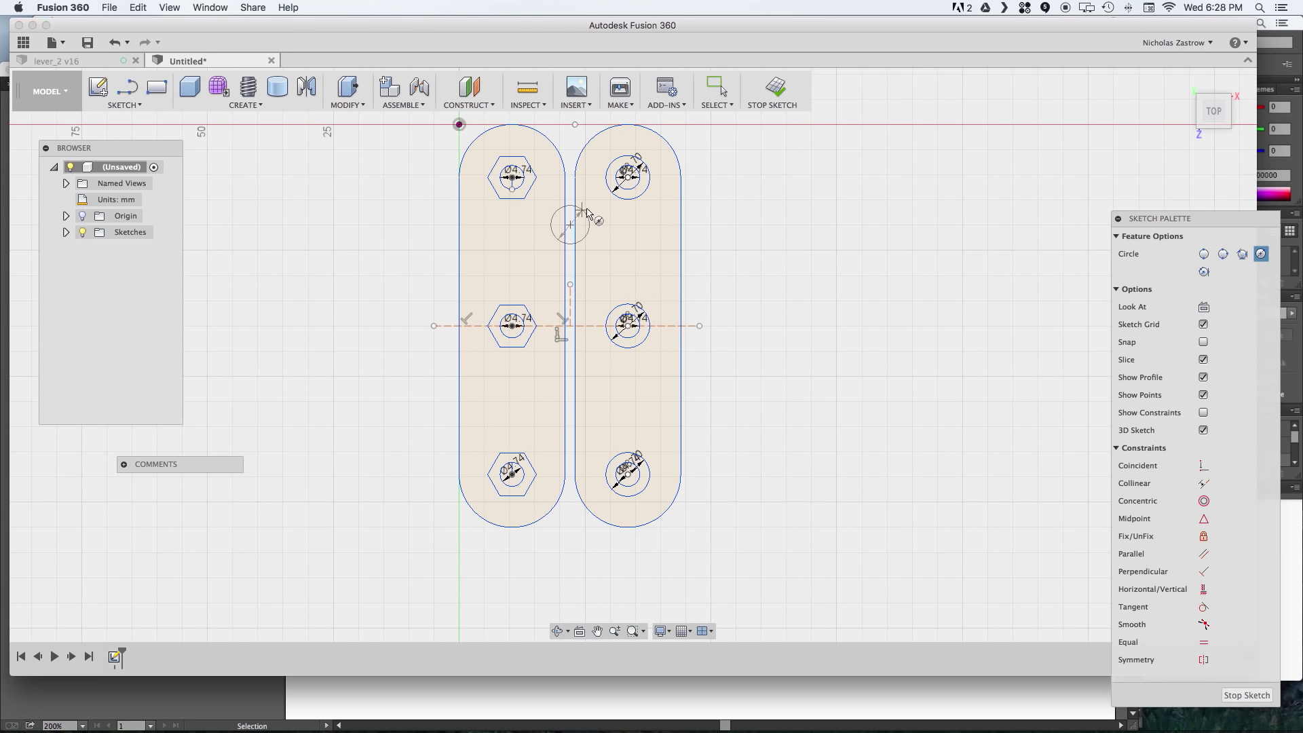
# Place a 12.7 mm circle and dimension it 18 mm from the centreline.
pyautogui.press('Return')
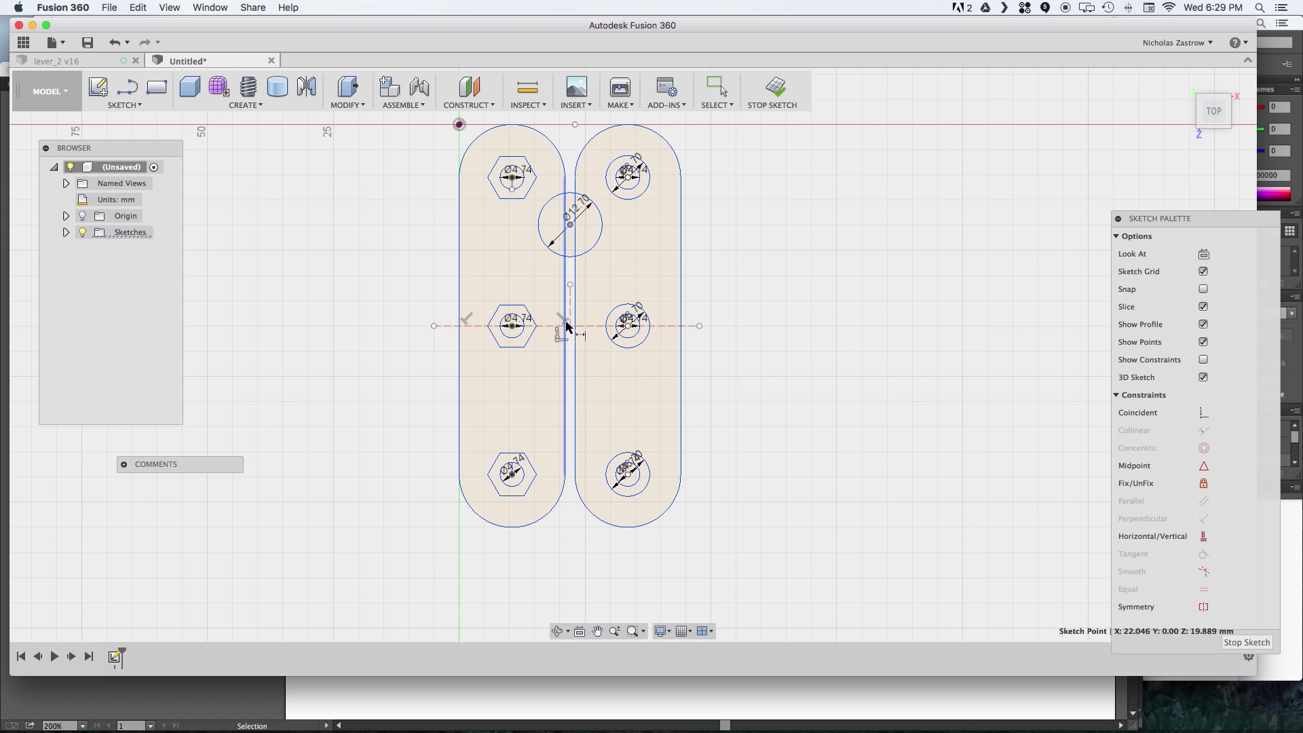
pyautogui.click(748, 317)
pyautogui.write('20.111134')
pyautogui.press('Return')
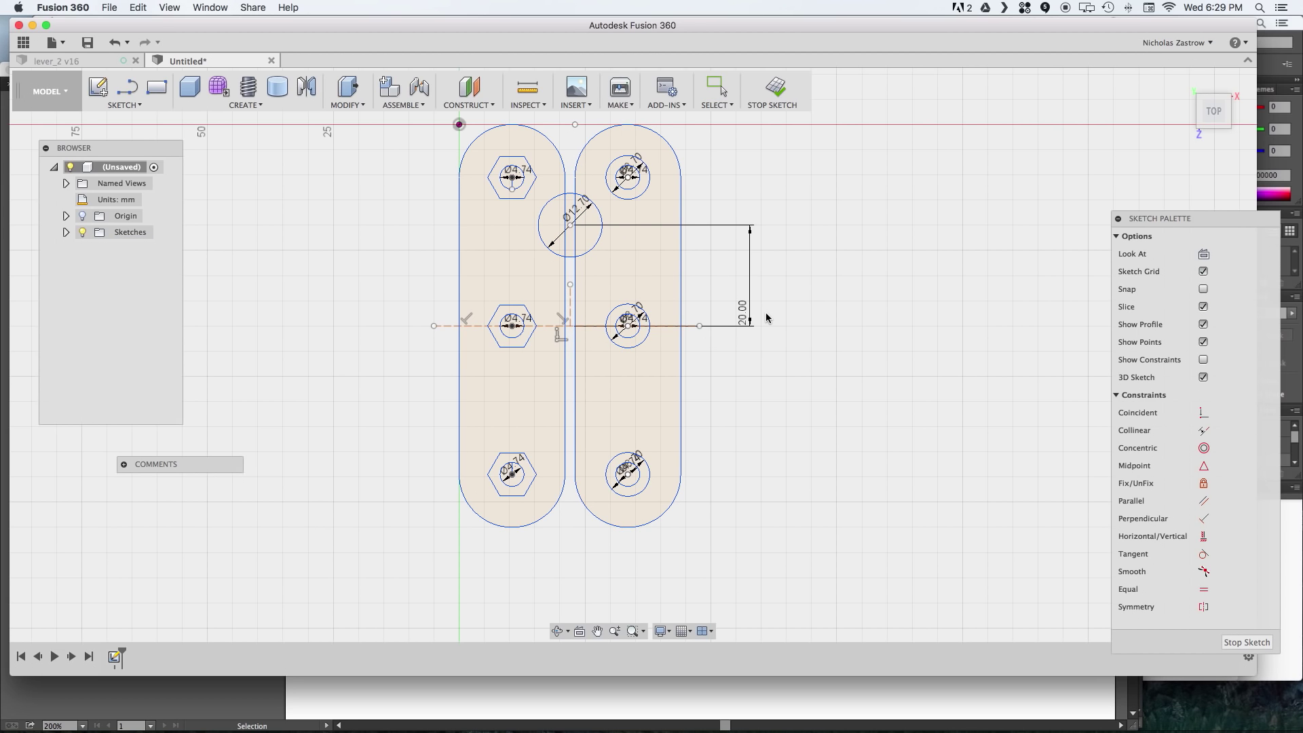
pyautogui.doubleClick(746, 321)
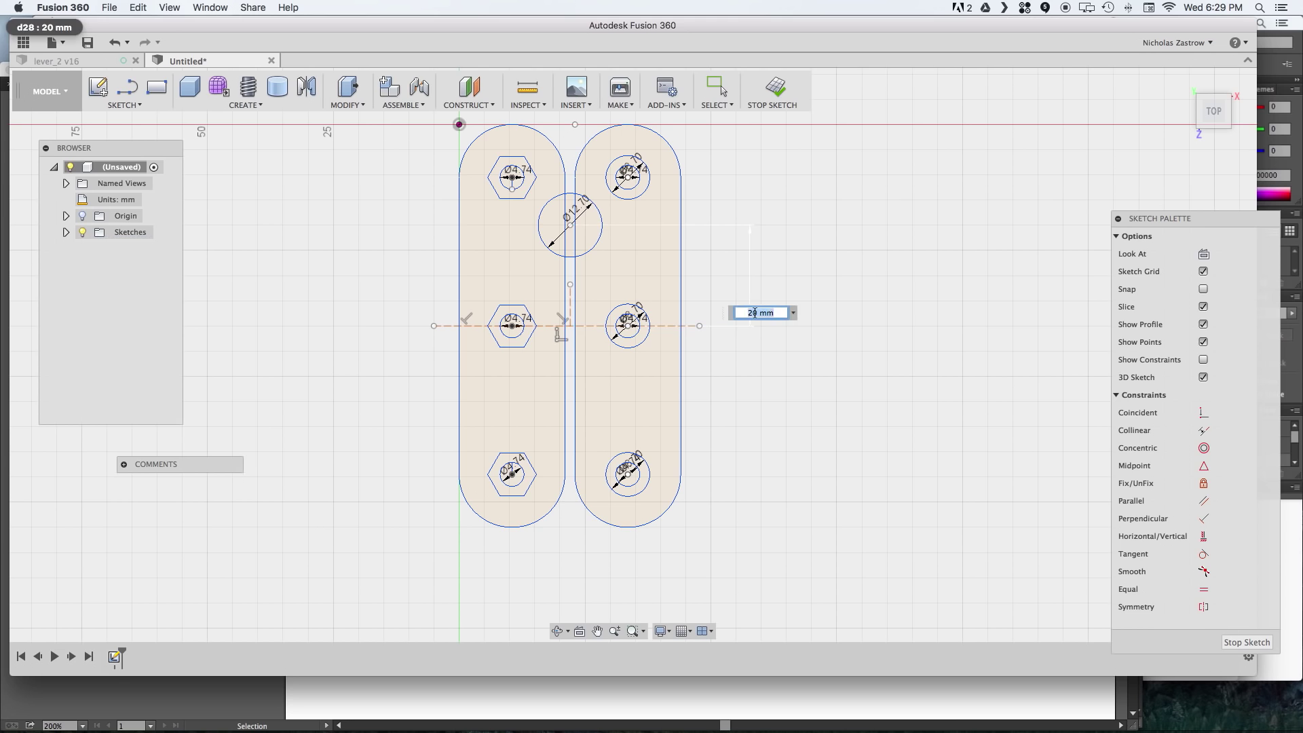
pyautogui.write('18')
pyautogui.press('Return')
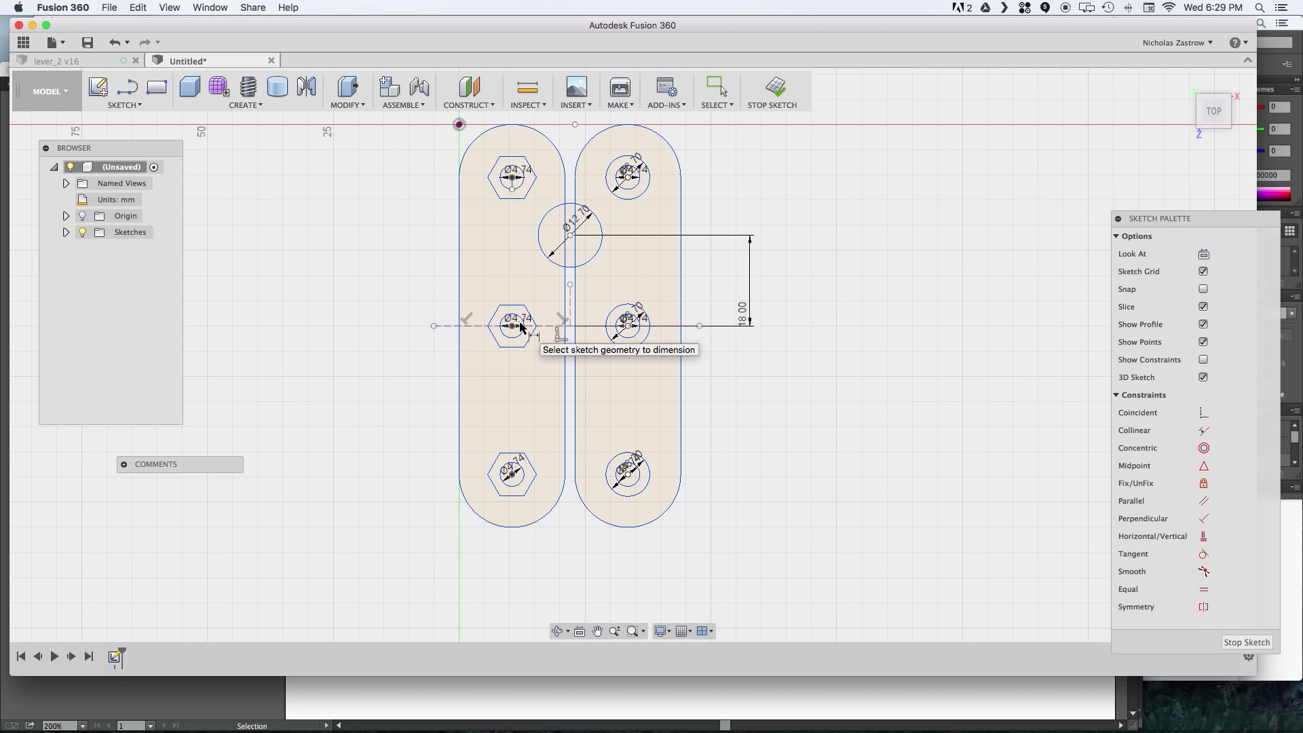
# Add two more Ø12.70 mm notch circles, spacing the lower one 18 mm from the centreline.
pyautogui.press('c')
pyautogui.press('Return')
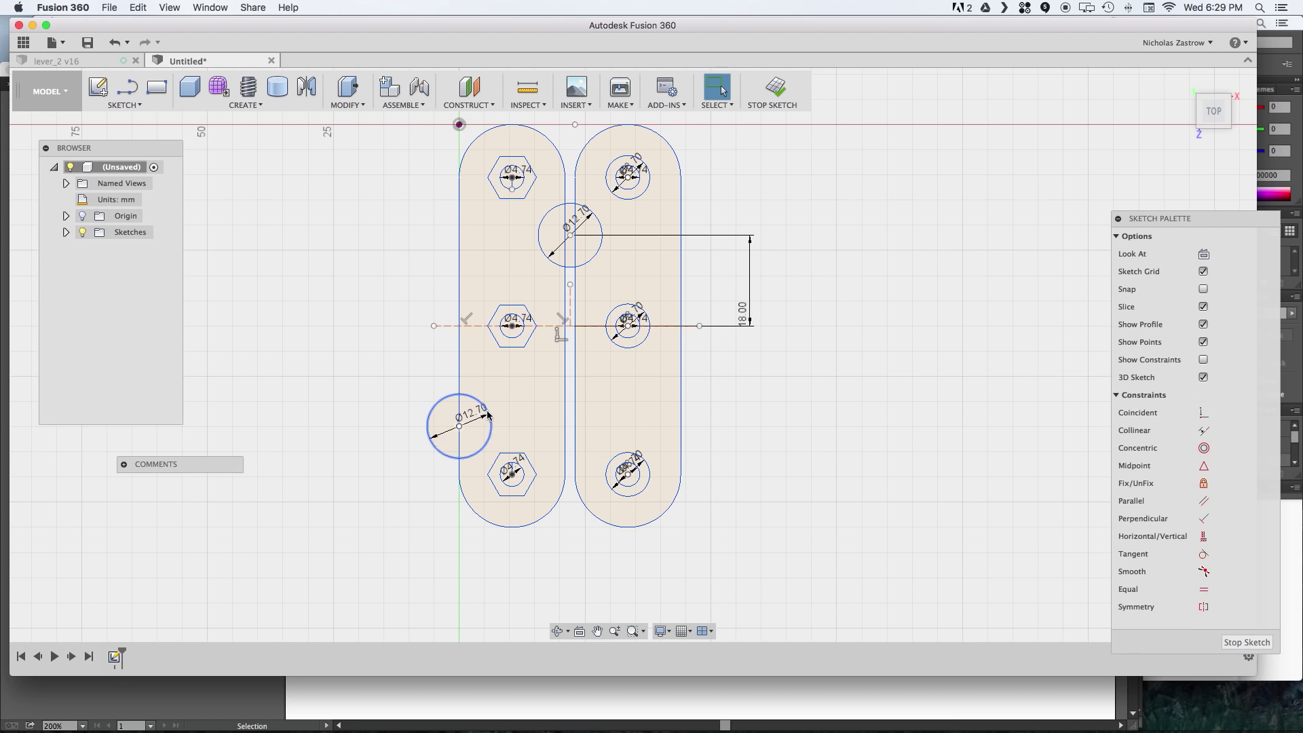
pyautogui.click(348, 336)
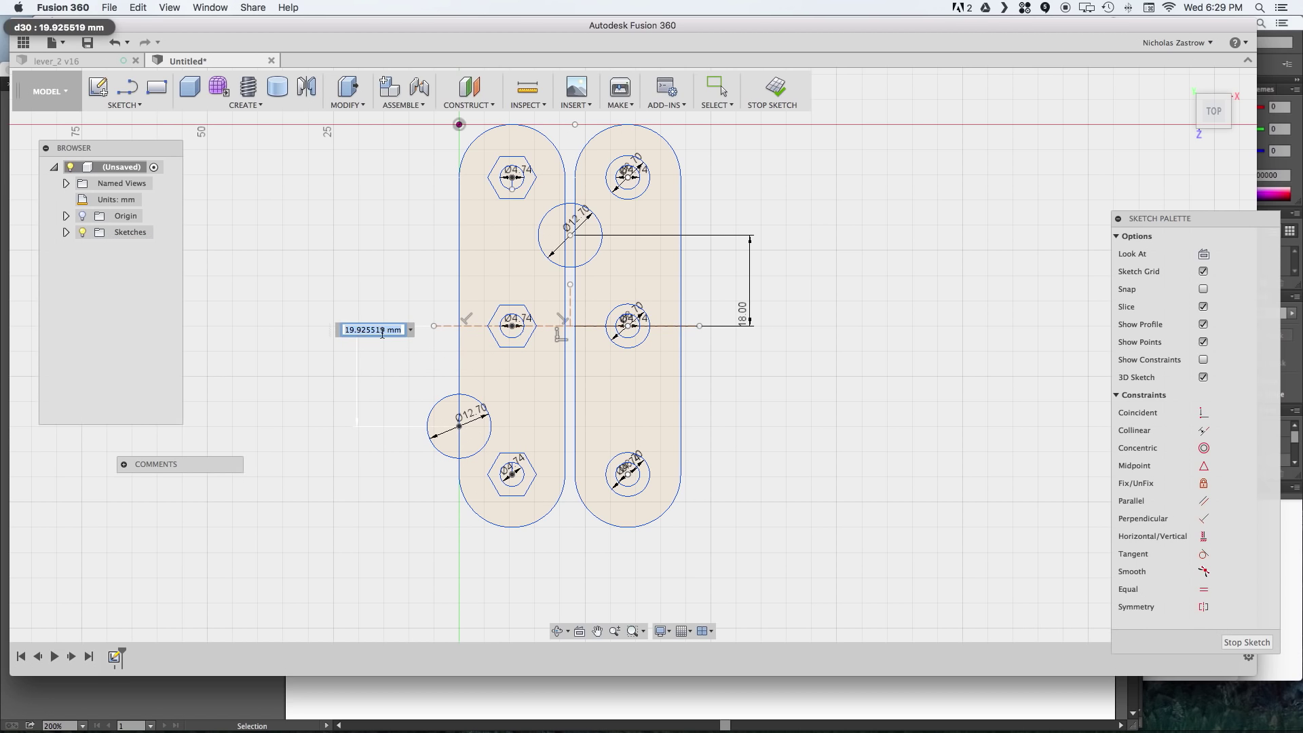
pyautogui.write('18')
pyautogui.press('Return')
pyautogui.press('c')
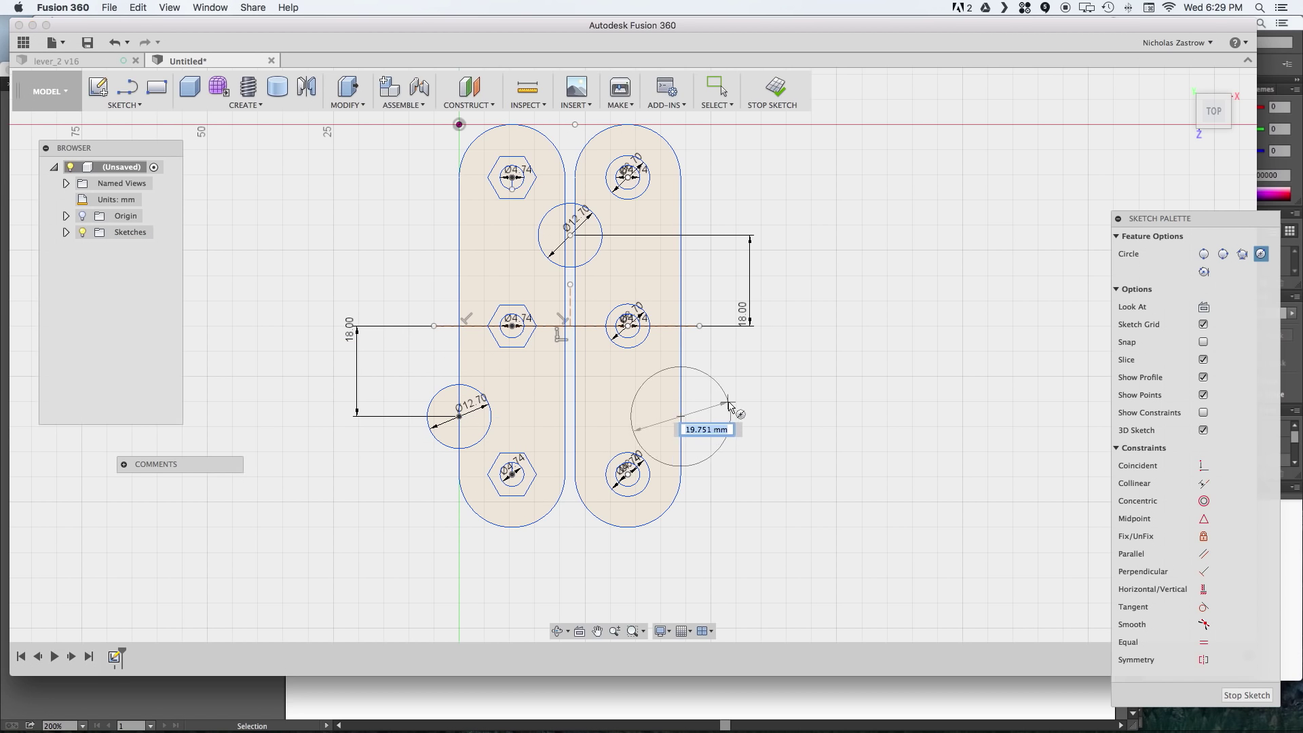
pyautogui.press('BackSpace')
pyautogui.press('BackSpace')
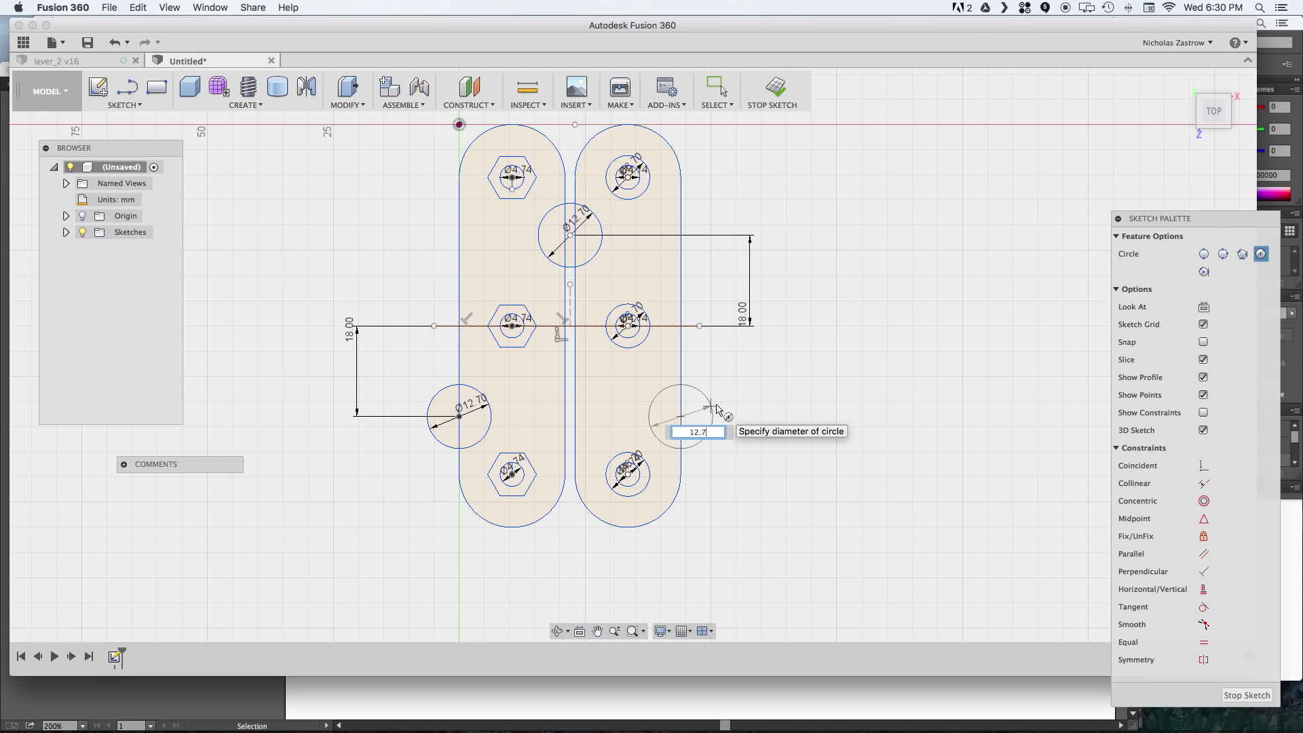
pyautogui.write('2.7')
pyautogui.press('Return')
pyautogui.press('Escape')
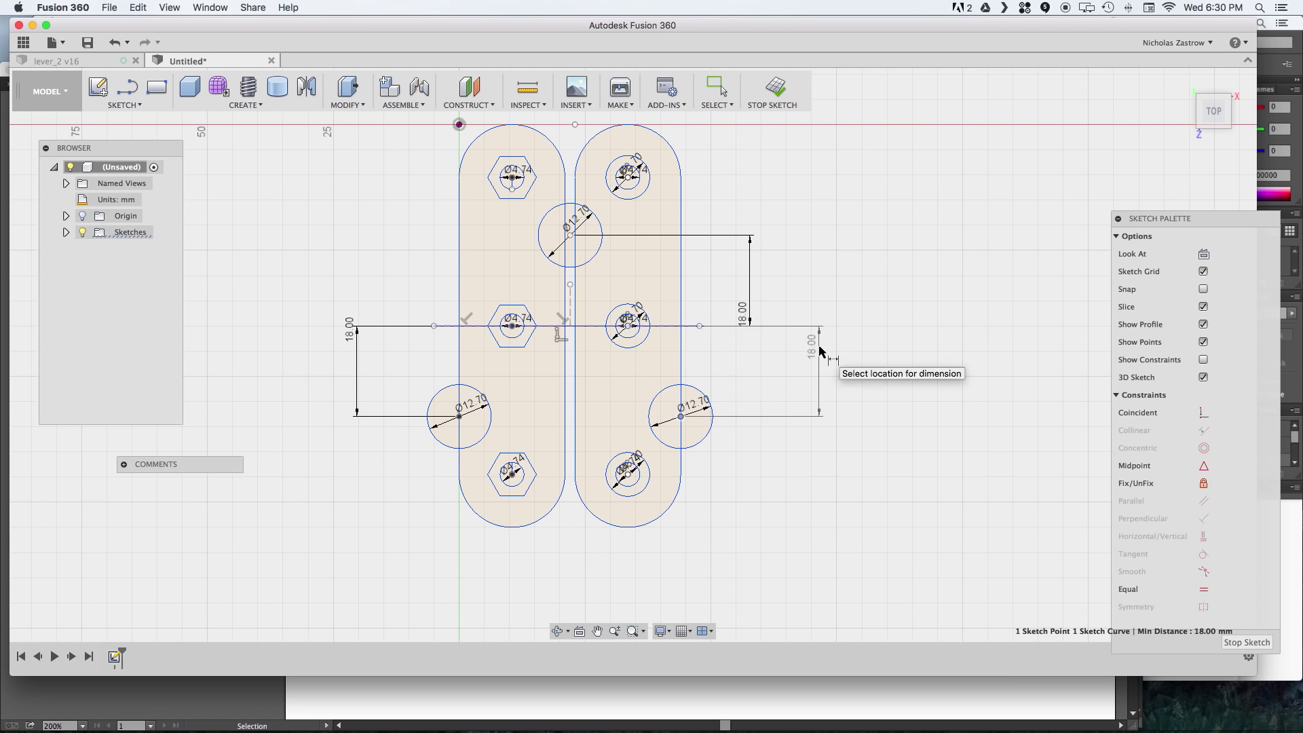
# Trim the circle halves and plate edges into notches and finish the sketch.
pyautogui.press('t')
pyautogui.click(706, 415)
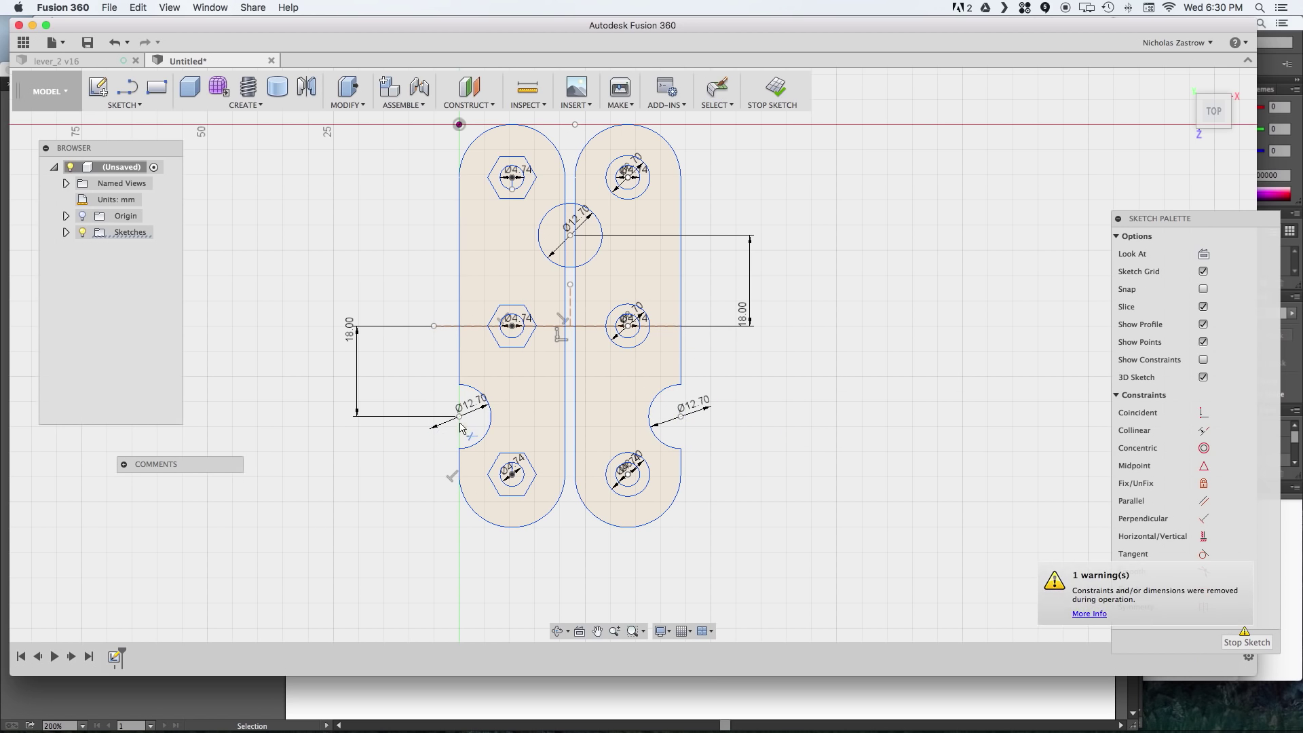
pyautogui.click(576, 235)
pyautogui.click(773, 87)
# Extrude all the plate profiles into 0.255 mm-thick solid plates.
pyautogui.press('e')
pyautogui.press('Escape')
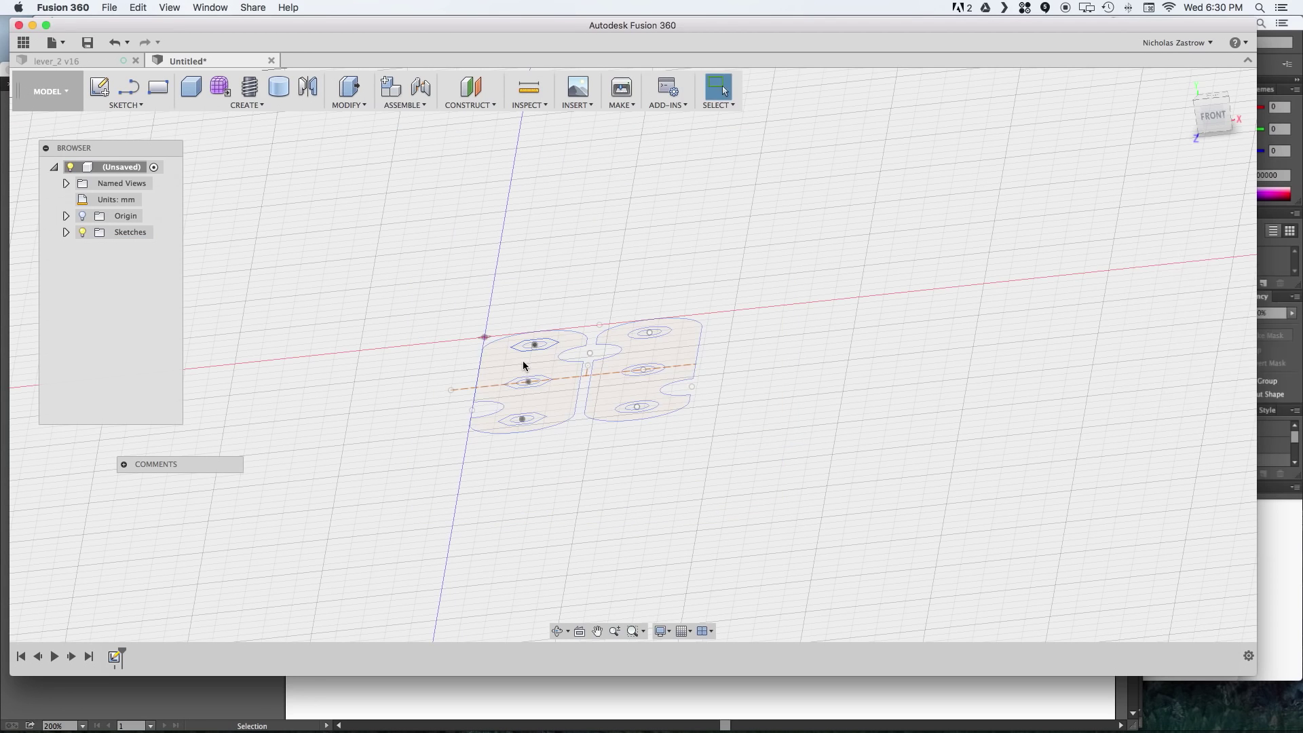
pyautogui.press('e')
pyautogui.moveTo(428, 260); pyautogui.dragTo(779, 481)
pyautogui.write('.2')
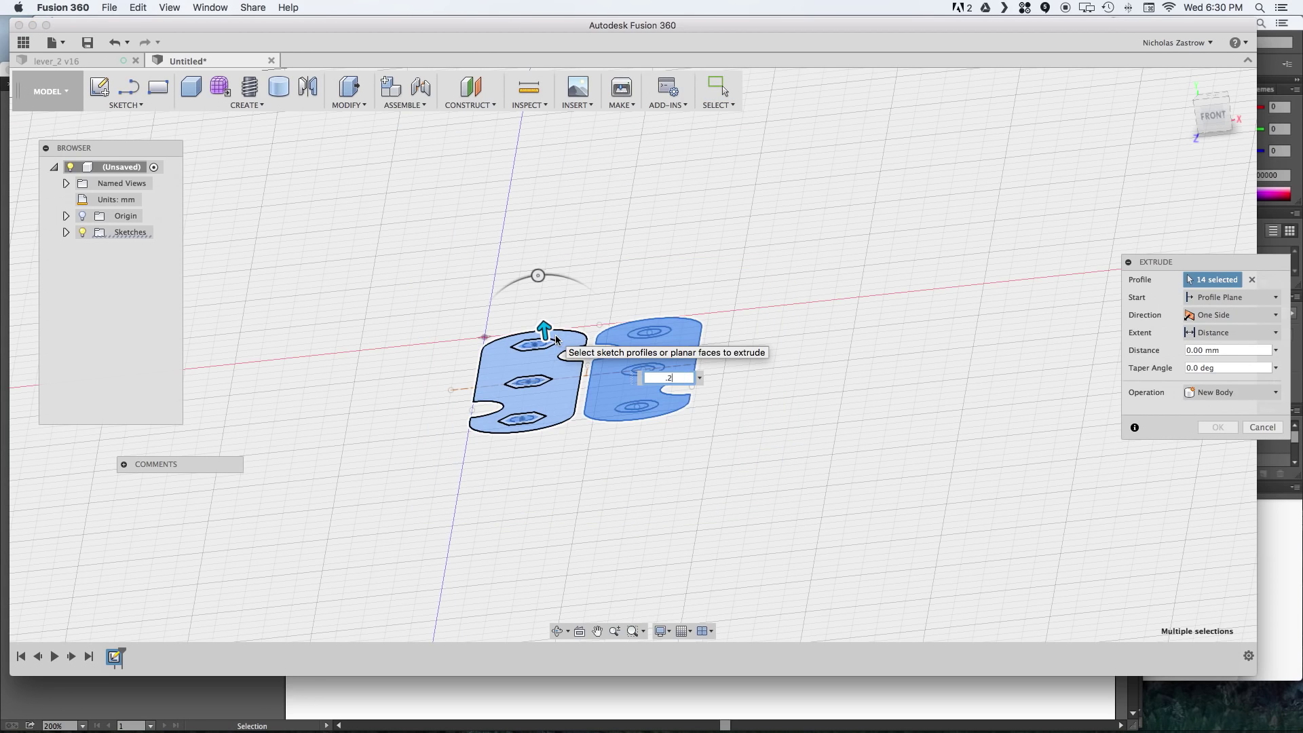
pyautogui.write('55')
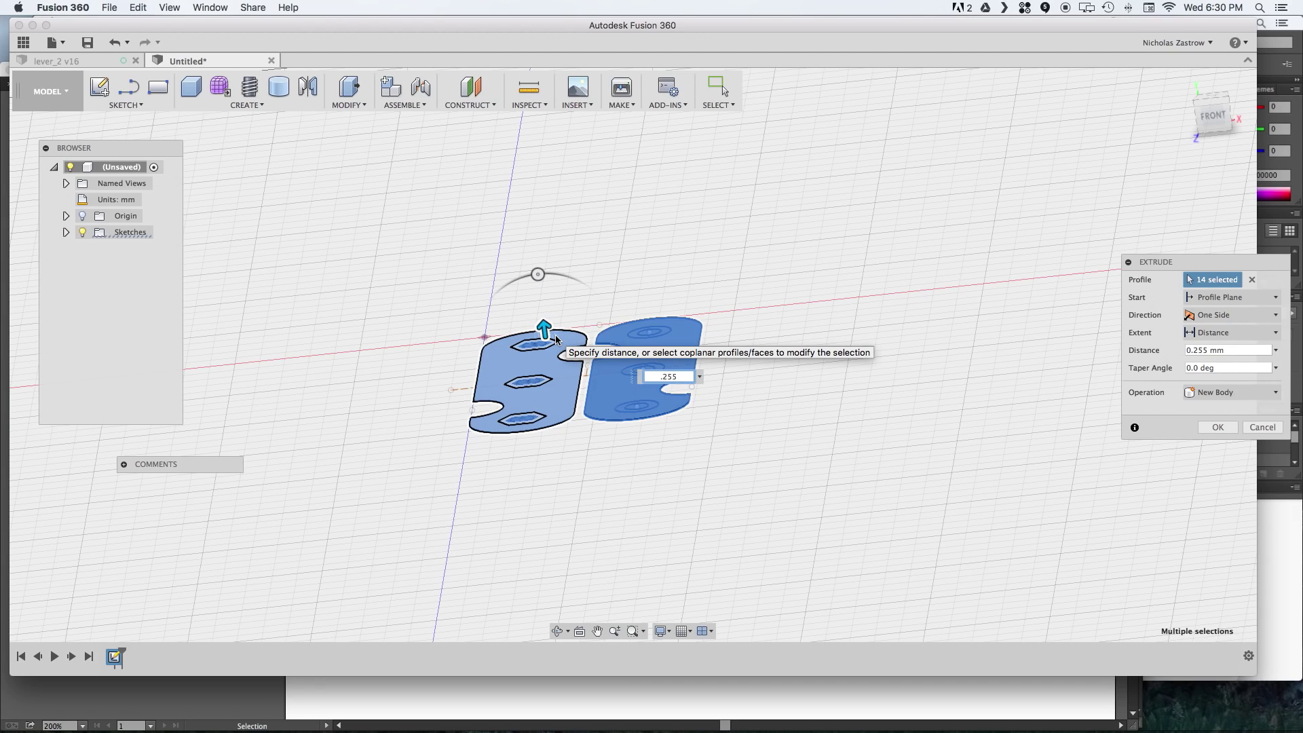
pyautogui.press('Return')
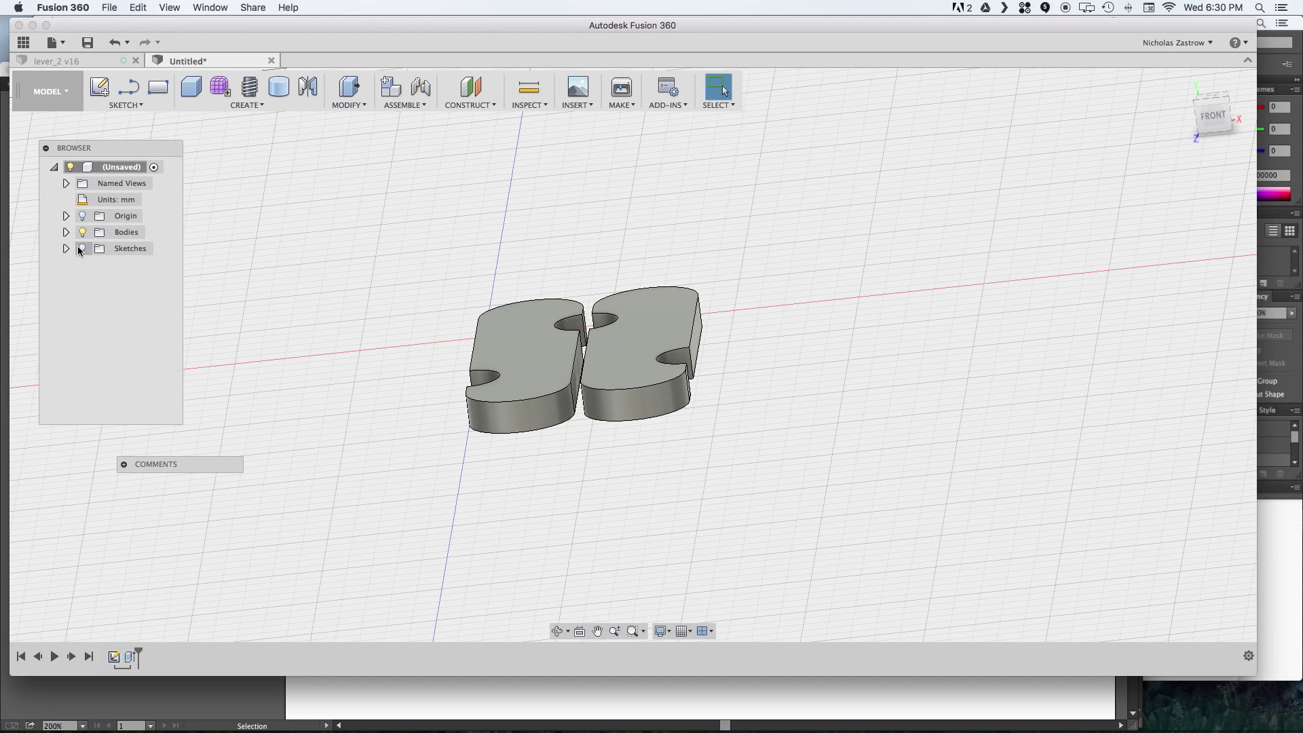
# Start a new extrude and select the six small hole profiles in the sketch.
pyautogui.press('e')
pyautogui.click(95, 264)
pyautogui.click(82, 232)
pyautogui.click(534, 344)
pyautogui.click(528, 382)
pyautogui.click(521, 419)
pyautogui.click(636, 406)
pyautogui.click(650, 370)
pyautogui.click(649, 332)
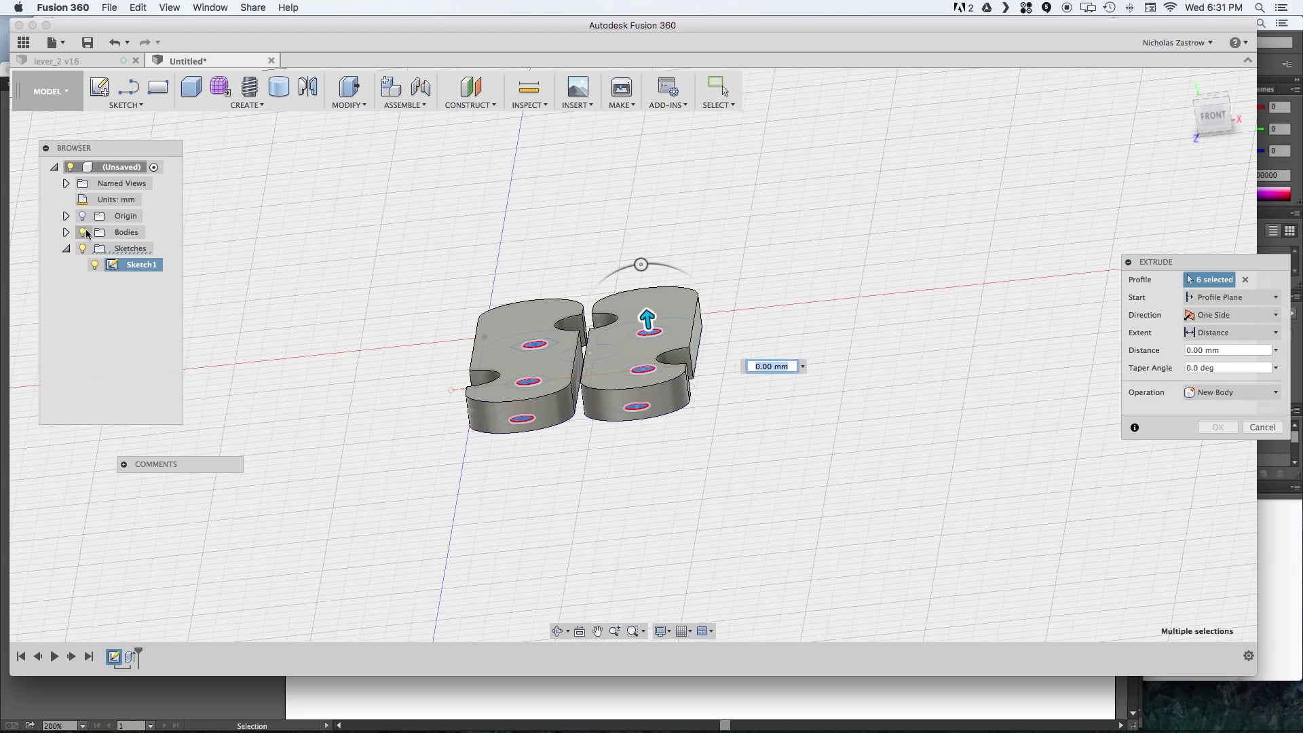
# Cut the holes through the plates using a To Object extent.
pyautogui.click(1220, 299)
pyautogui.click(1232, 316)
pyautogui.click(1232, 333)
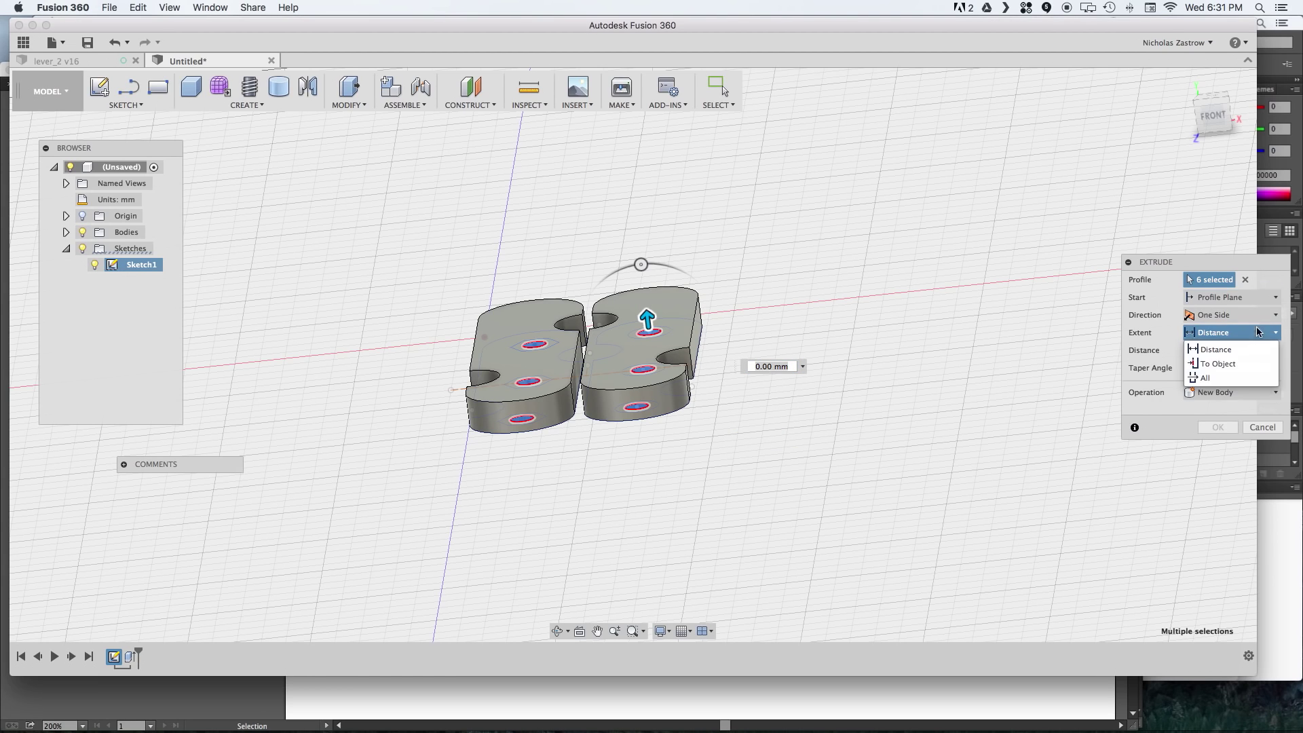
pyautogui.click(1222, 358)
pyautogui.click(522, 346)
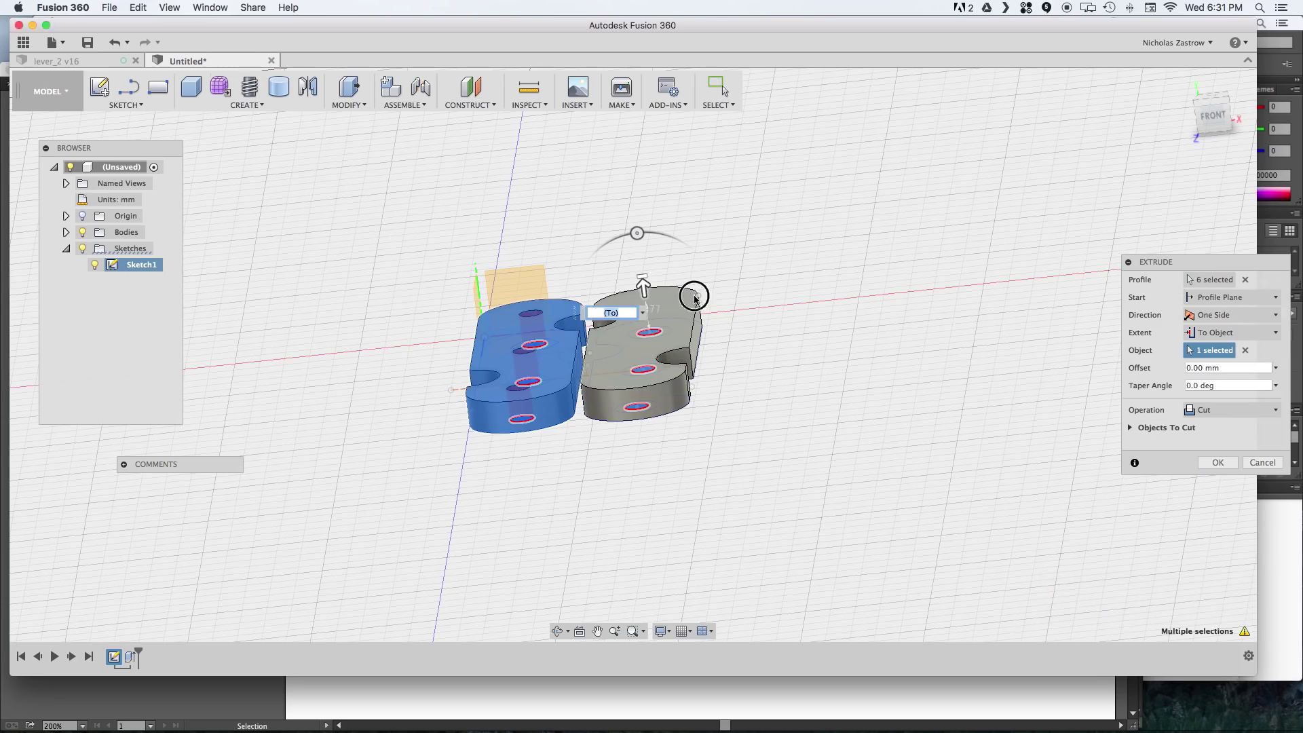
pyautogui.press('Return')
pyautogui.keyDown('shift'); pyautogui.moveTo(706, 239); pyautogui.dragTo(694, 346, button='middle'); pyautogui.keyUp('shift')
# Select the three hexagon profiles and three counterbore rings for a new extrude.
pyautogui.scroll(5, 612, 352)
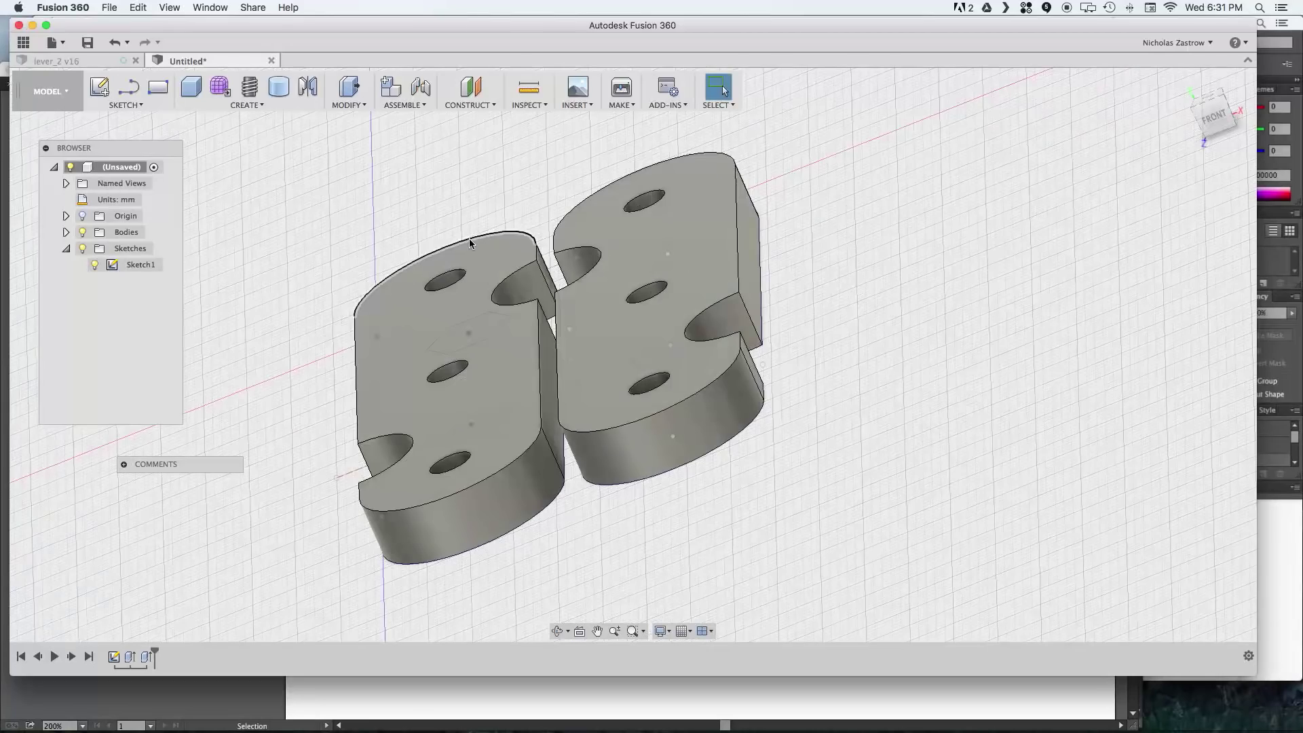
pyautogui.click(82, 232)
pyautogui.press('e')
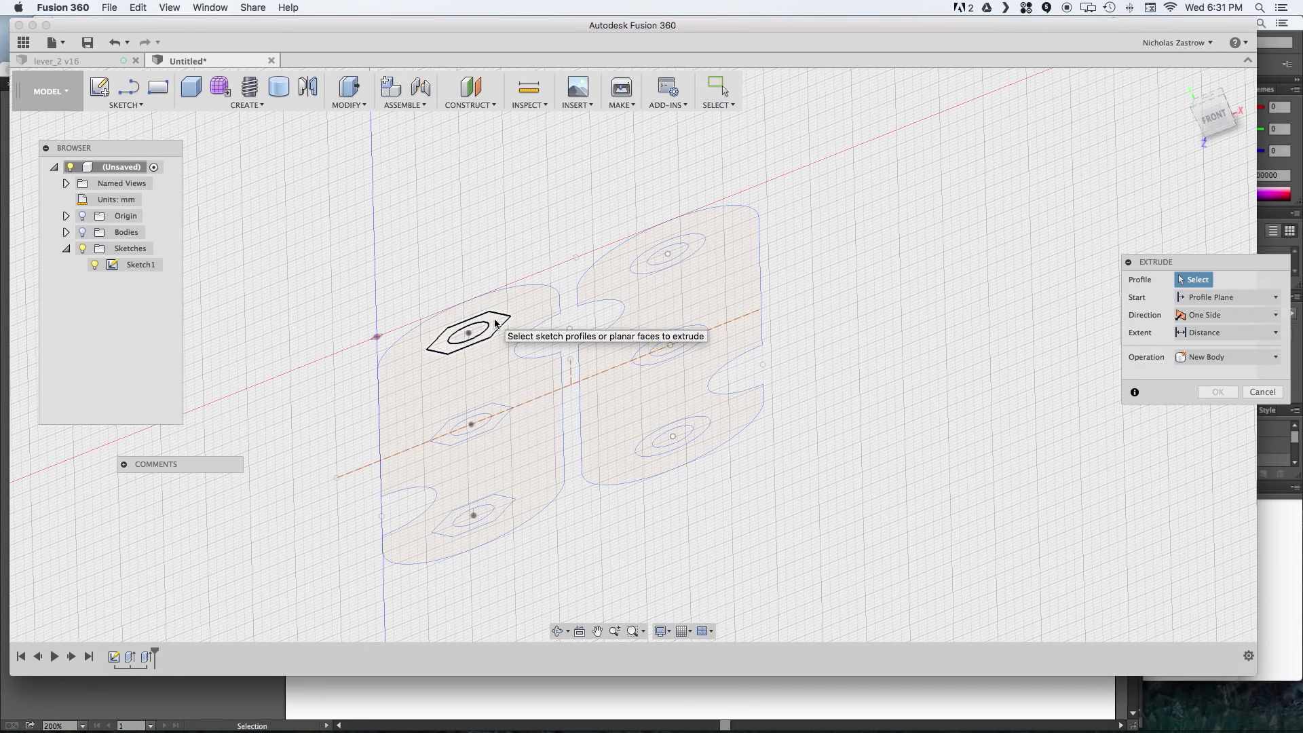
pyautogui.click(475, 329)
pyautogui.click(498, 417)
pyautogui.click(514, 504)
pyautogui.click(686, 434)
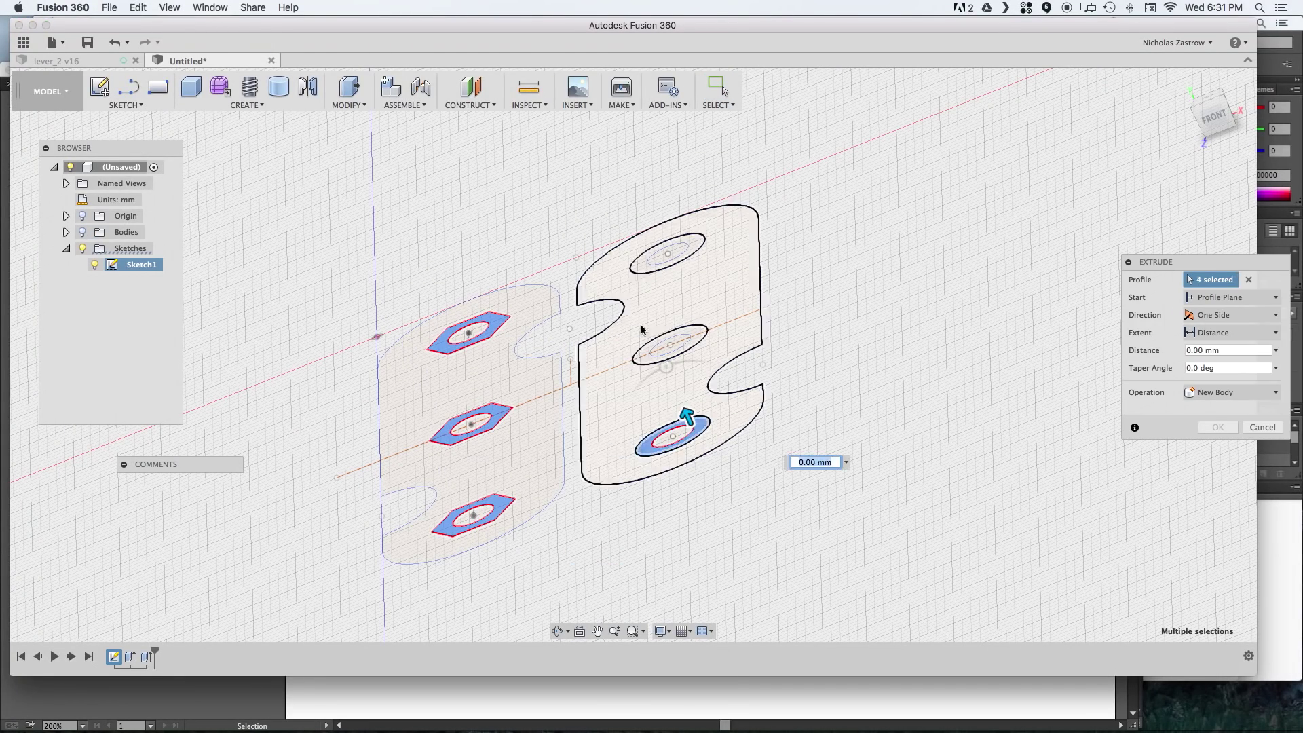
pyautogui.click(650, 352)
pyautogui.click(642, 272)
pyautogui.click(82, 232)
# Cut them -3 mm deep starting from the plates' top face.
pyautogui.click(1232, 297)
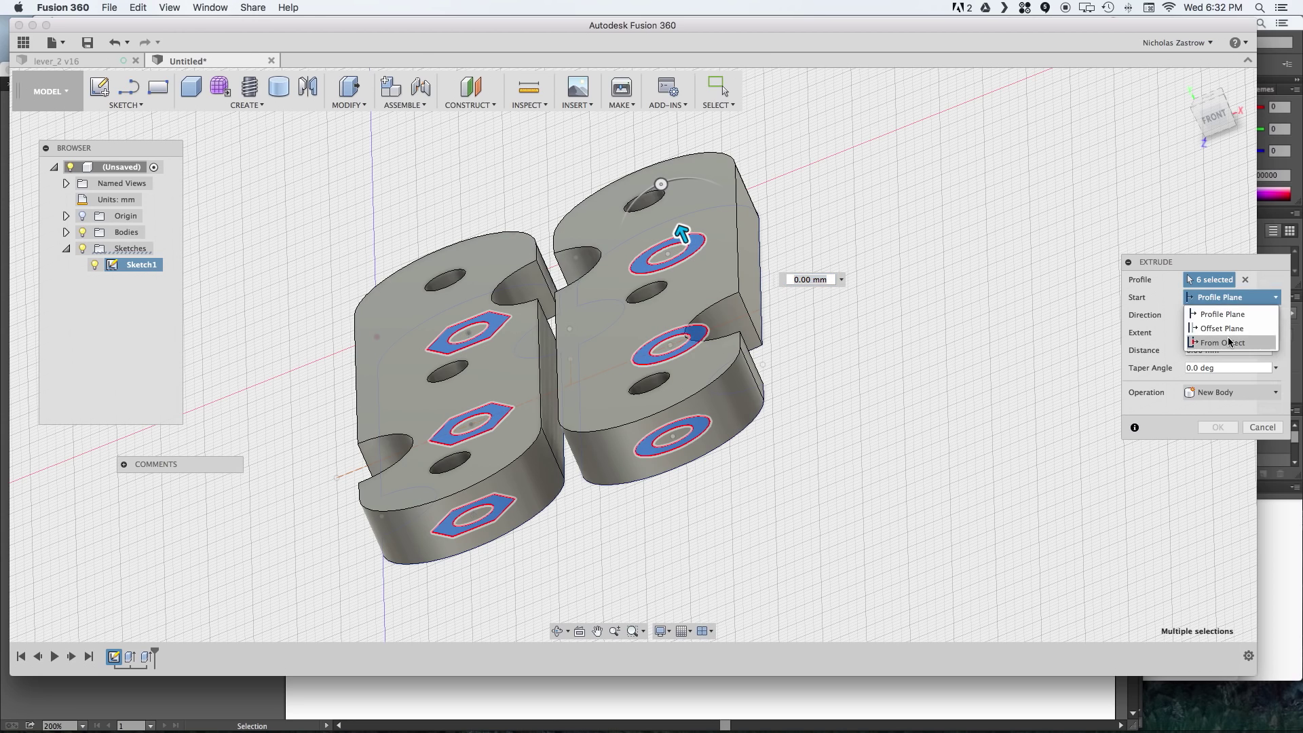
pyautogui.click(1230, 343)
pyautogui.click(461, 285)
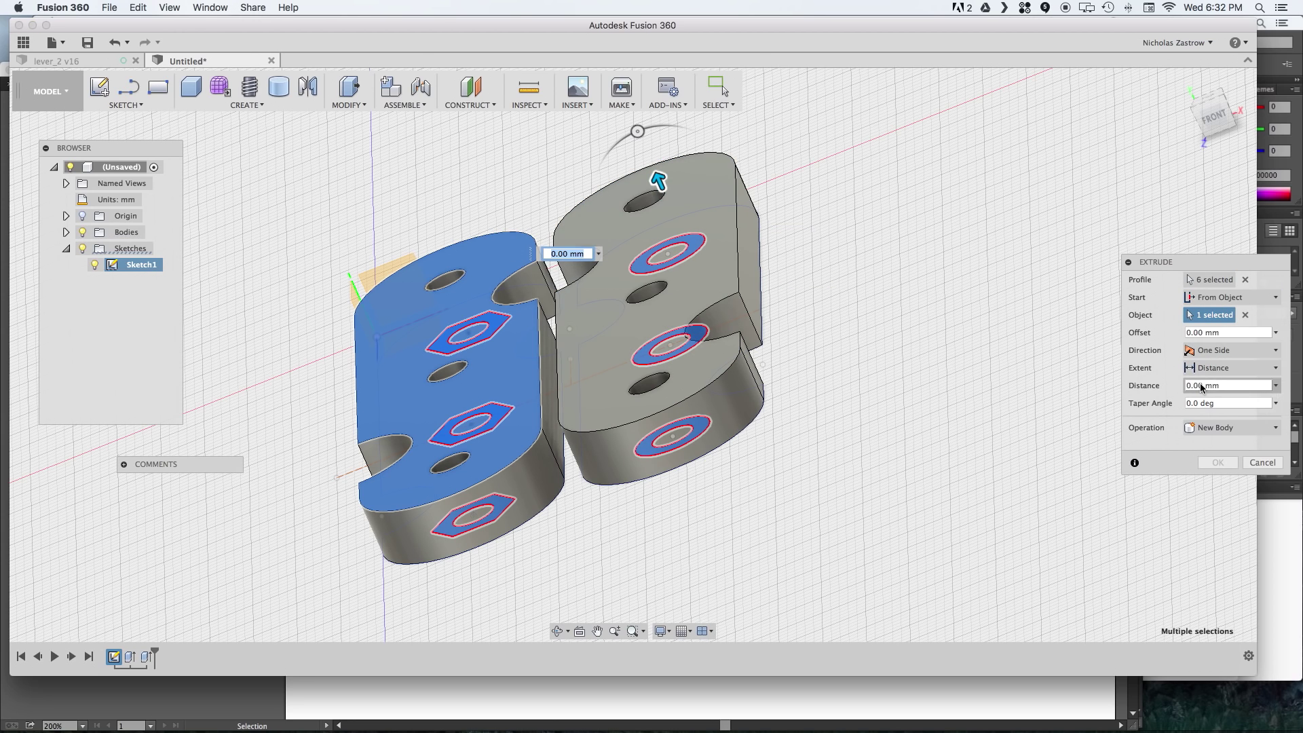
pyautogui.write('-3')
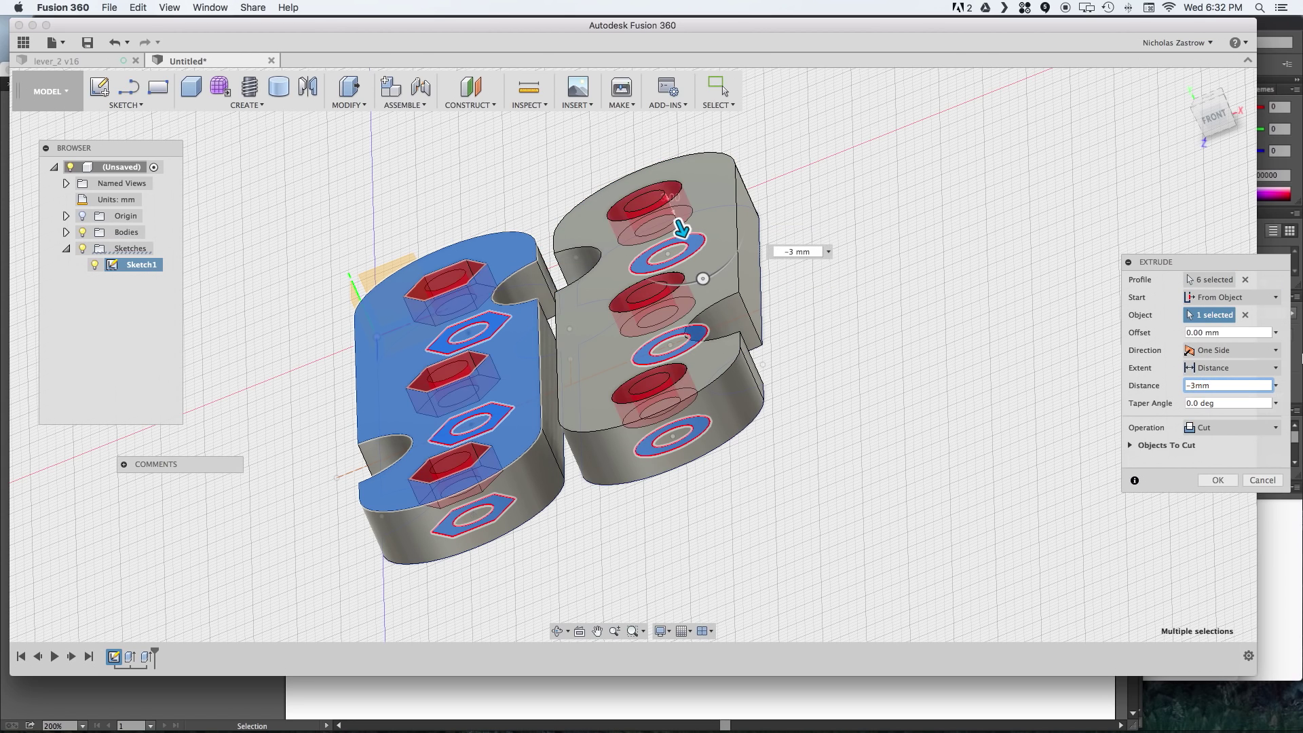
pyautogui.press('Return')
pyautogui.keyDown('shift'); pyautogui.moveTo(845, 160); pyautogui.dragTo(1236, 155, button='middle'); pyautogui.keyUp('shift')
pyautogui.click(1189, 86)
# Switch to CAM and start a new setup with Fixed size box stock.
pyautogui.click(48, 91)
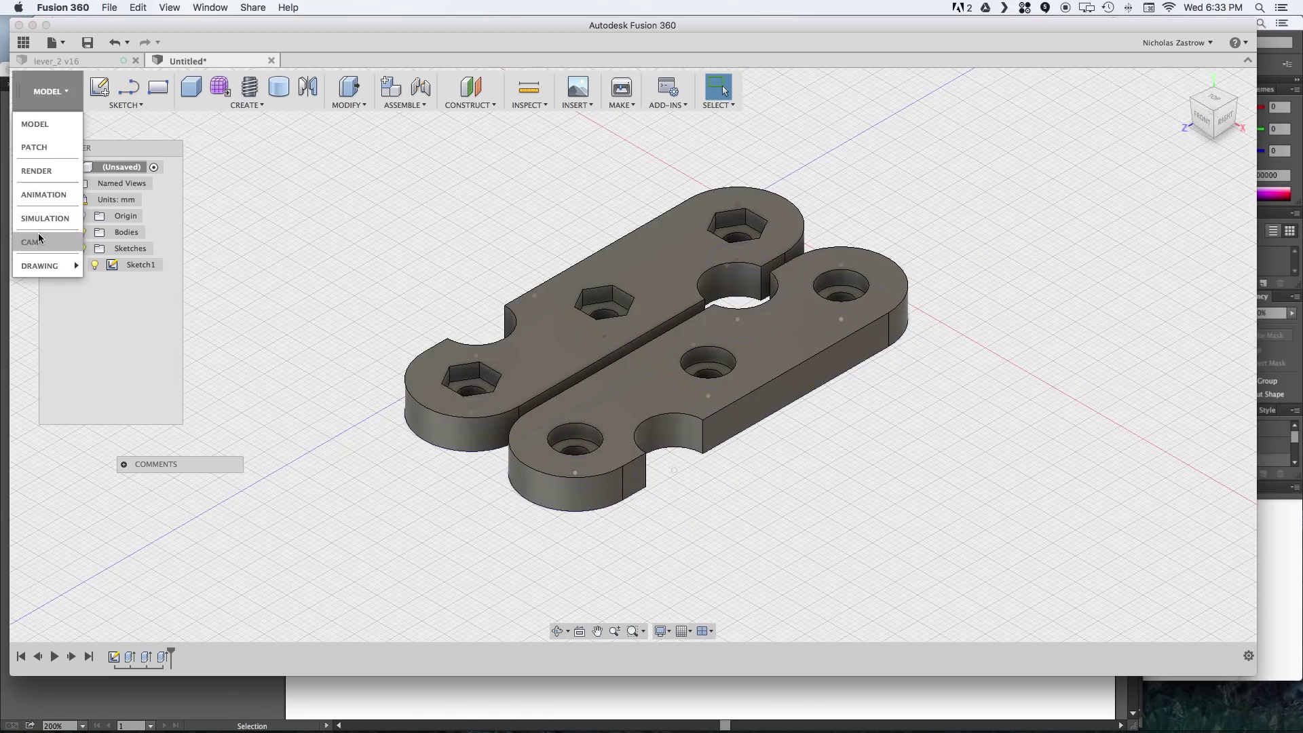
pyautogui.click(30, 224)
pyautogui.click(47, 91)
pyautogui.click(99, 87)
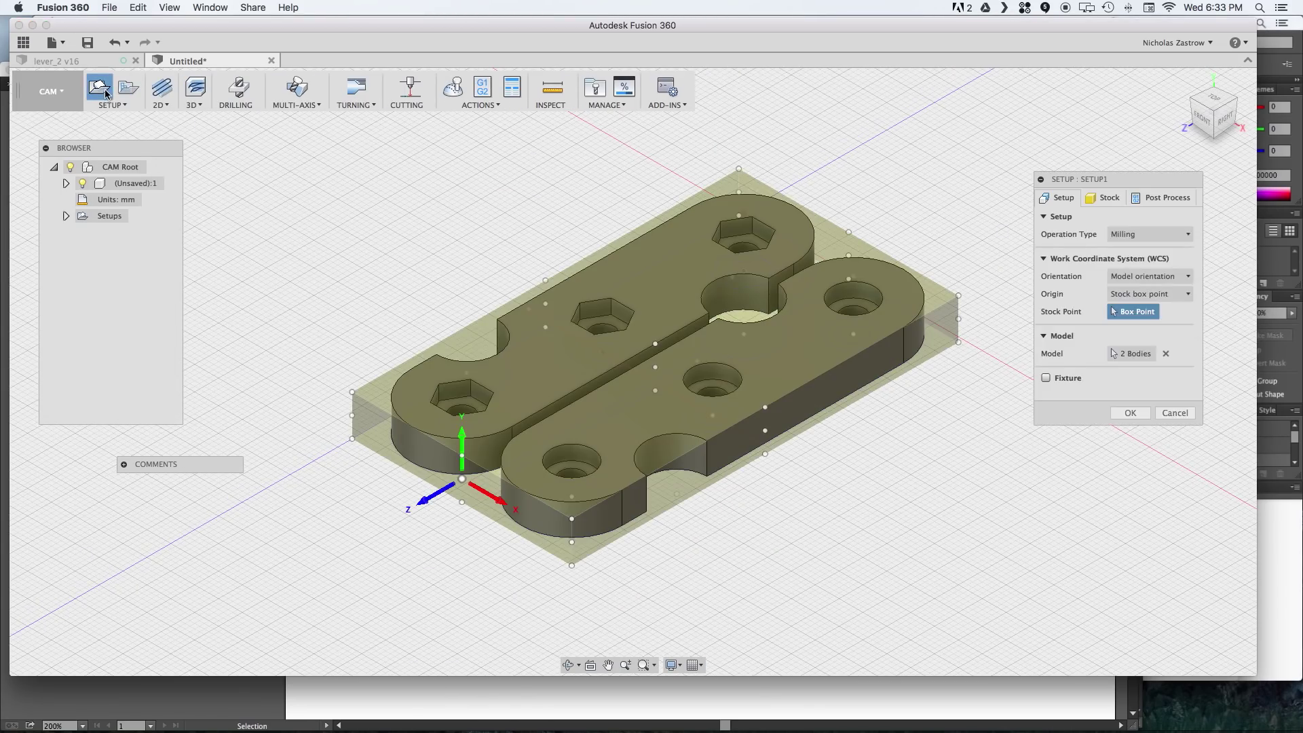
pyautogui.click(1105, 198)
pyautogui.click(1148, 270)
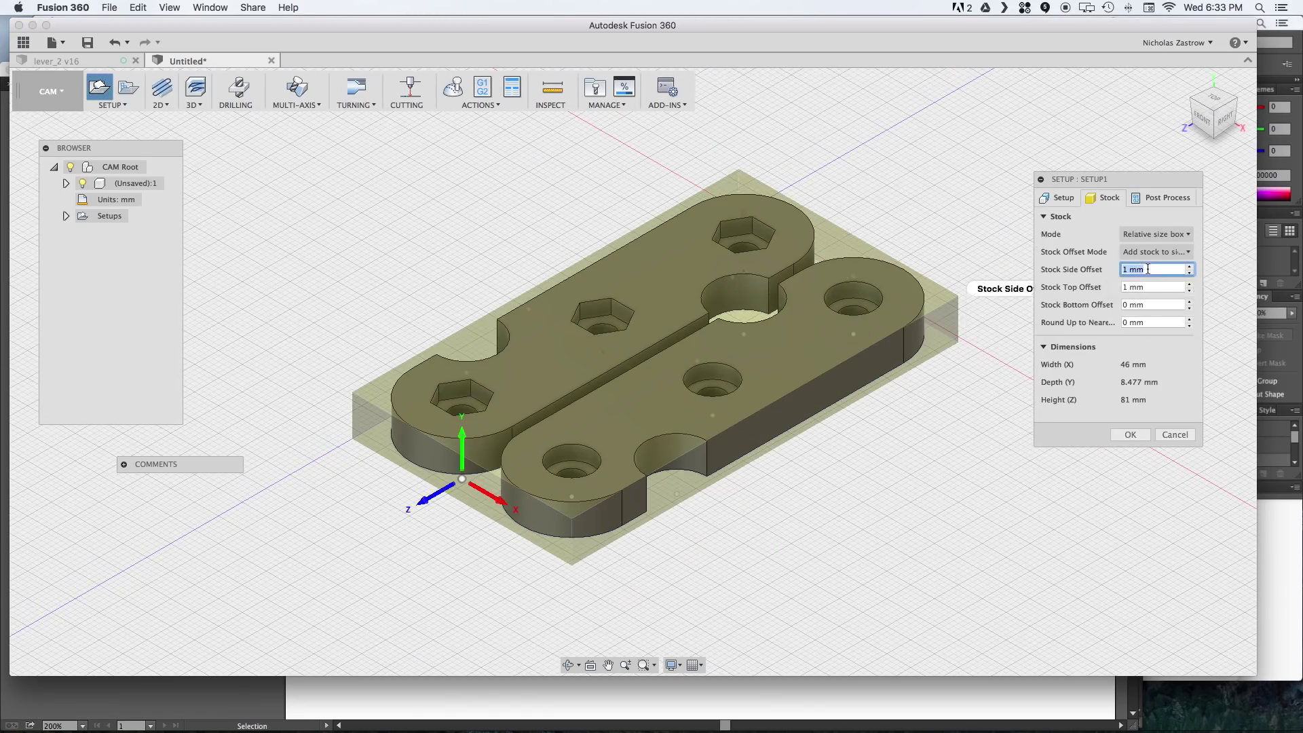
pyautogui.click(1156, 235)
pyautogui.click(1153, 253)
# Size the stock 3.5 × 3.5 × 0.255 in, positioned offset from the top.
pyautogui.write('4in')
pyautogui.press('Tab')
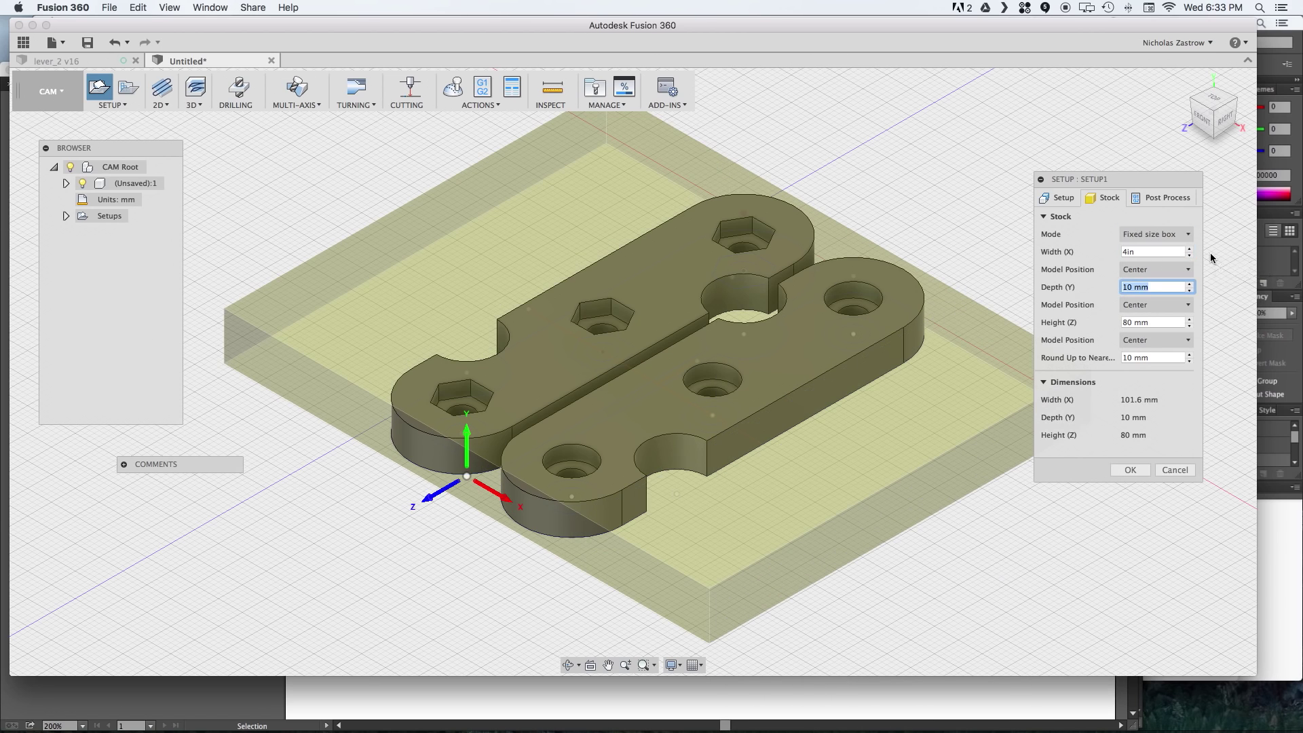
pyautogui.doubleClick(1142, 252)
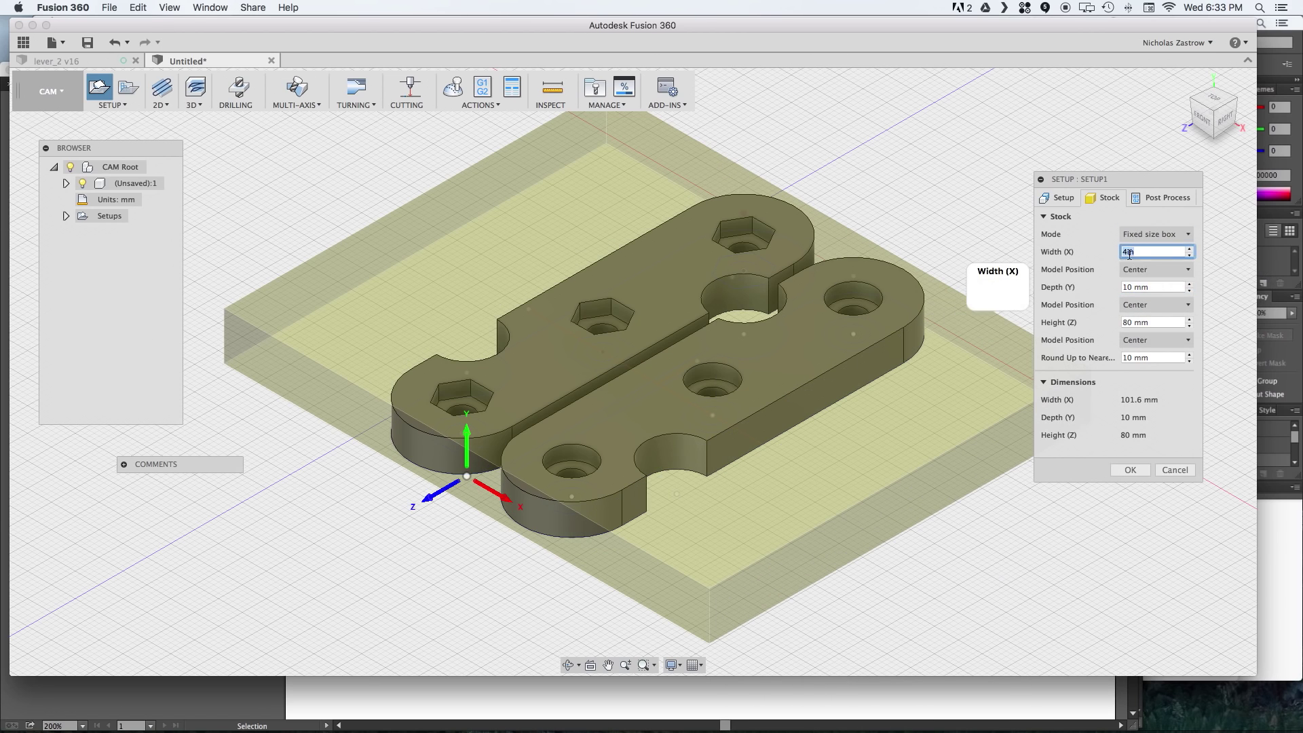
pyautogui.write('2in')
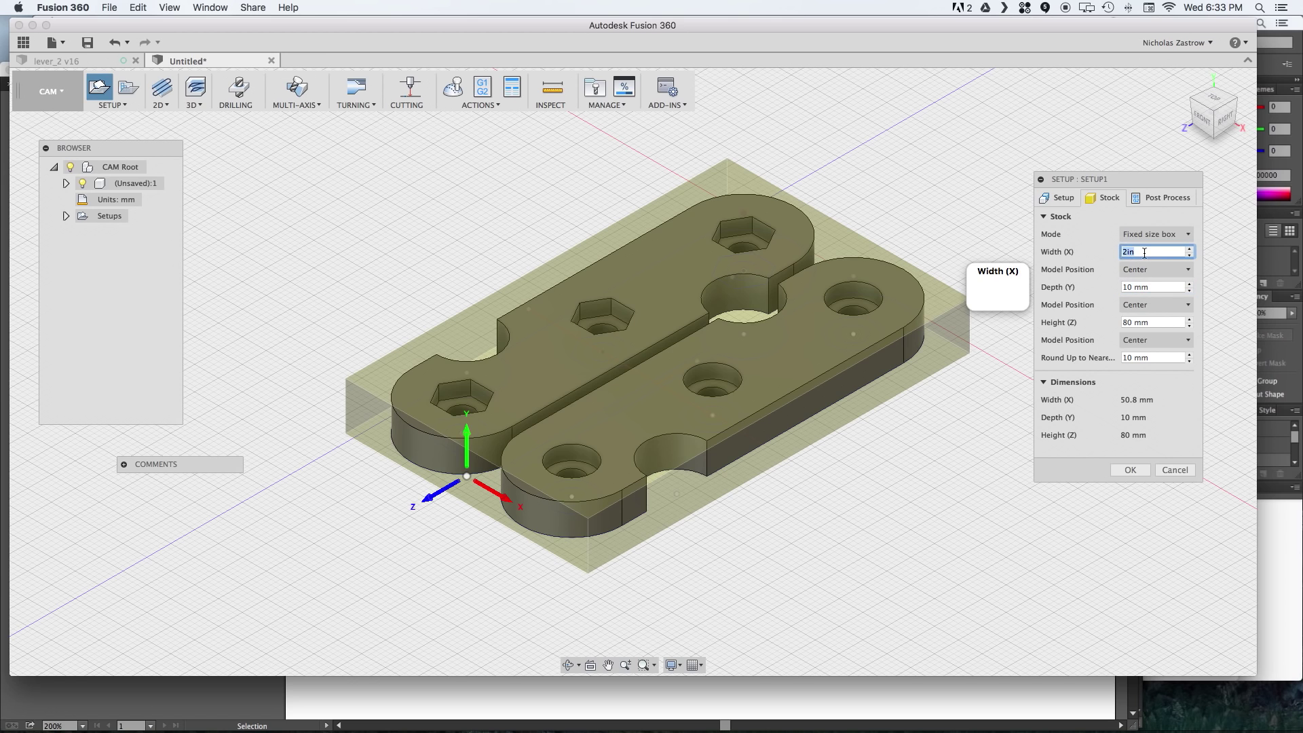
pyautogui.write('3.5in')
pyautogui.press('Tab')
pyautogui.write('3')
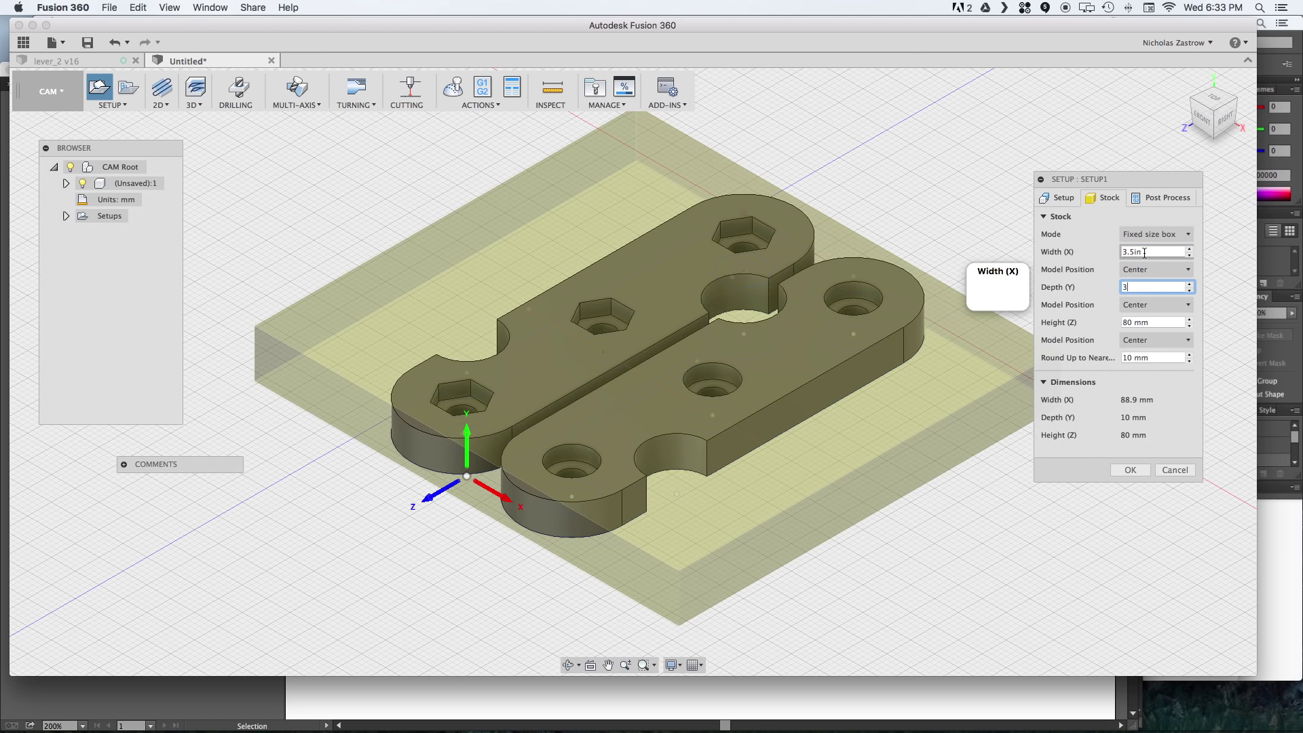
pyautogui.write('.5in')
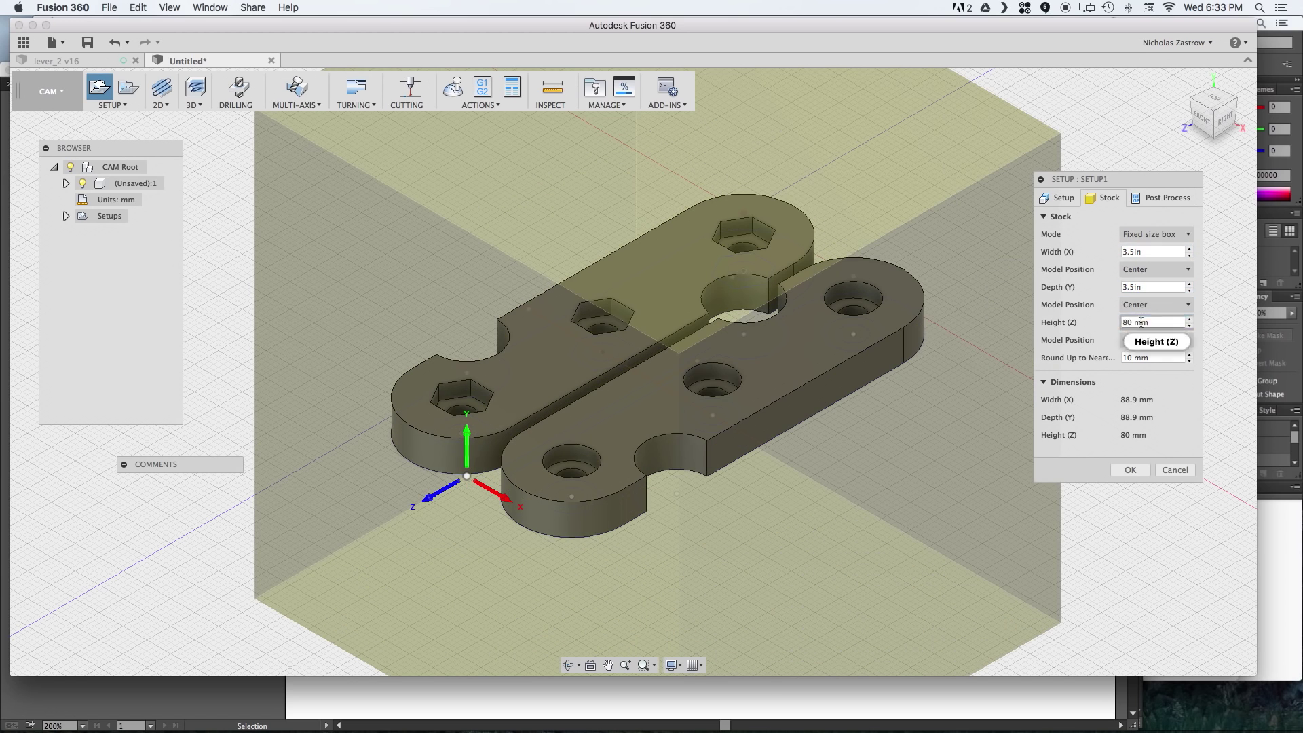
pyautogui.click(1141, 323)
pyautogui.write('.255in')
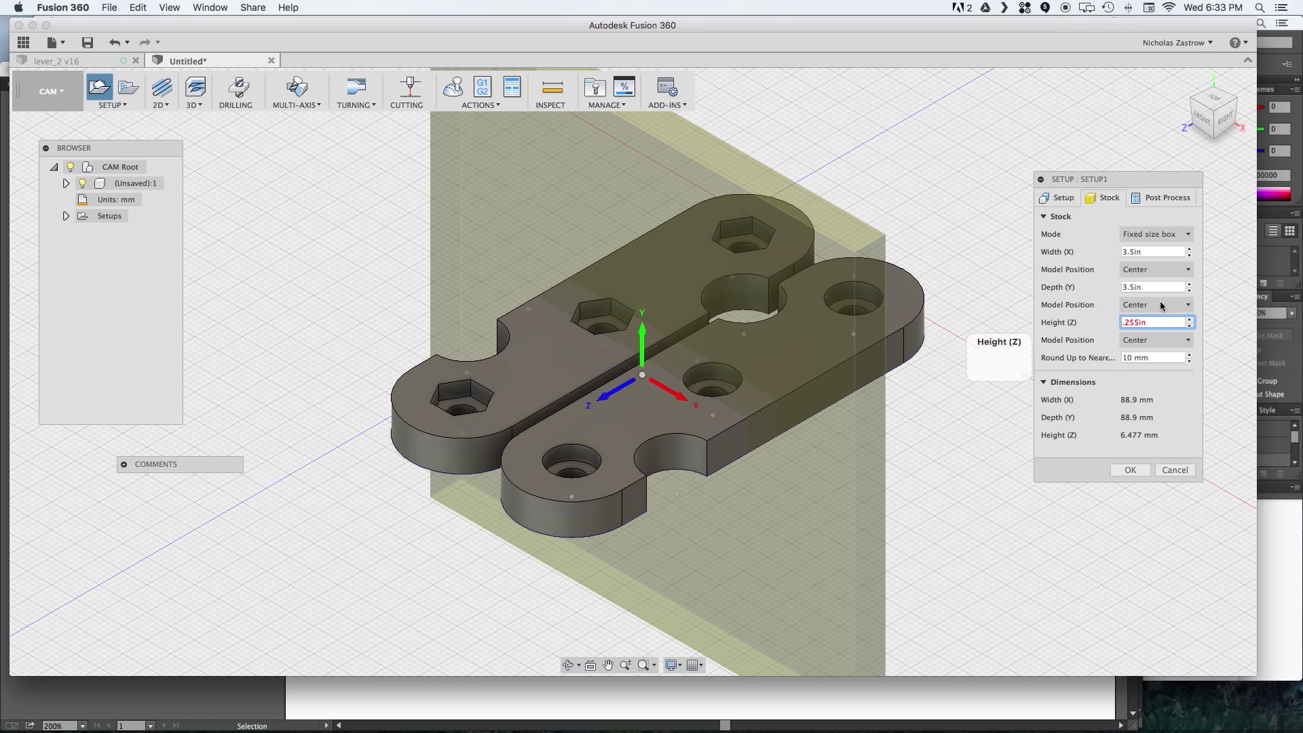
pyautogui.click(1163, 342)
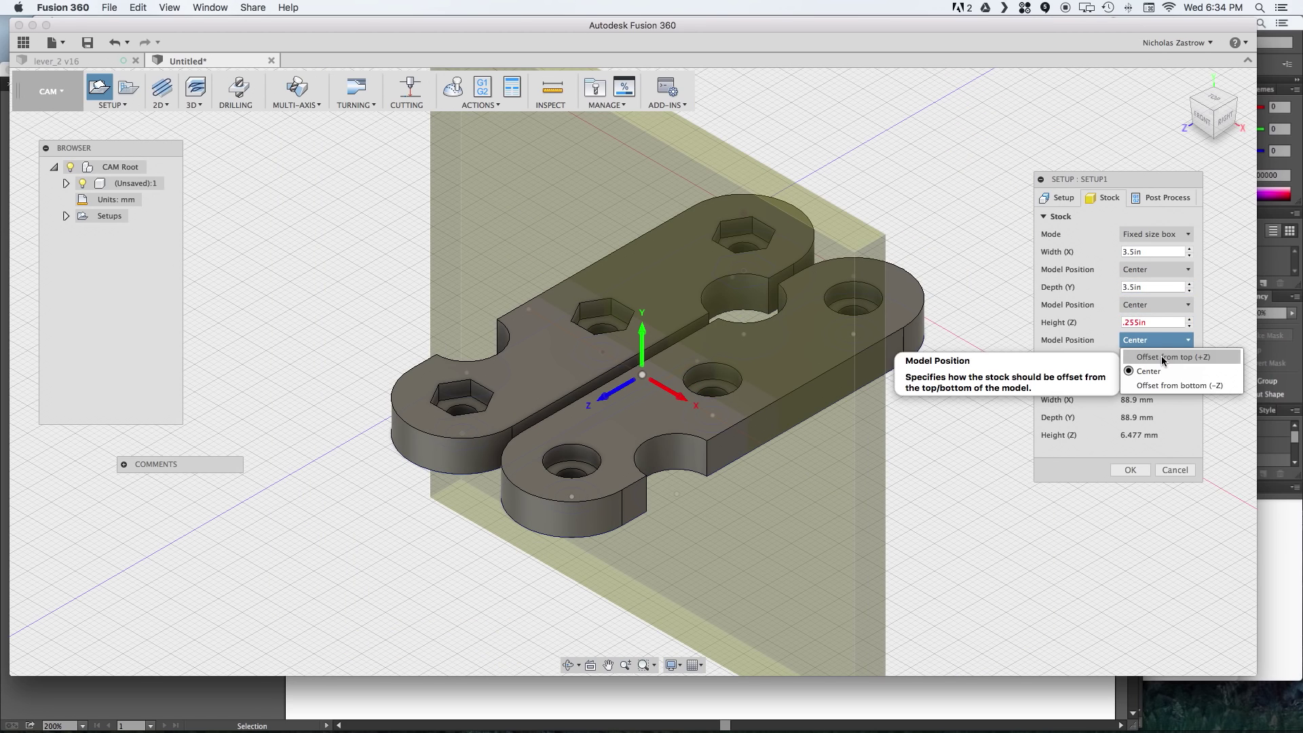
pyautogui.click(1163, 359)
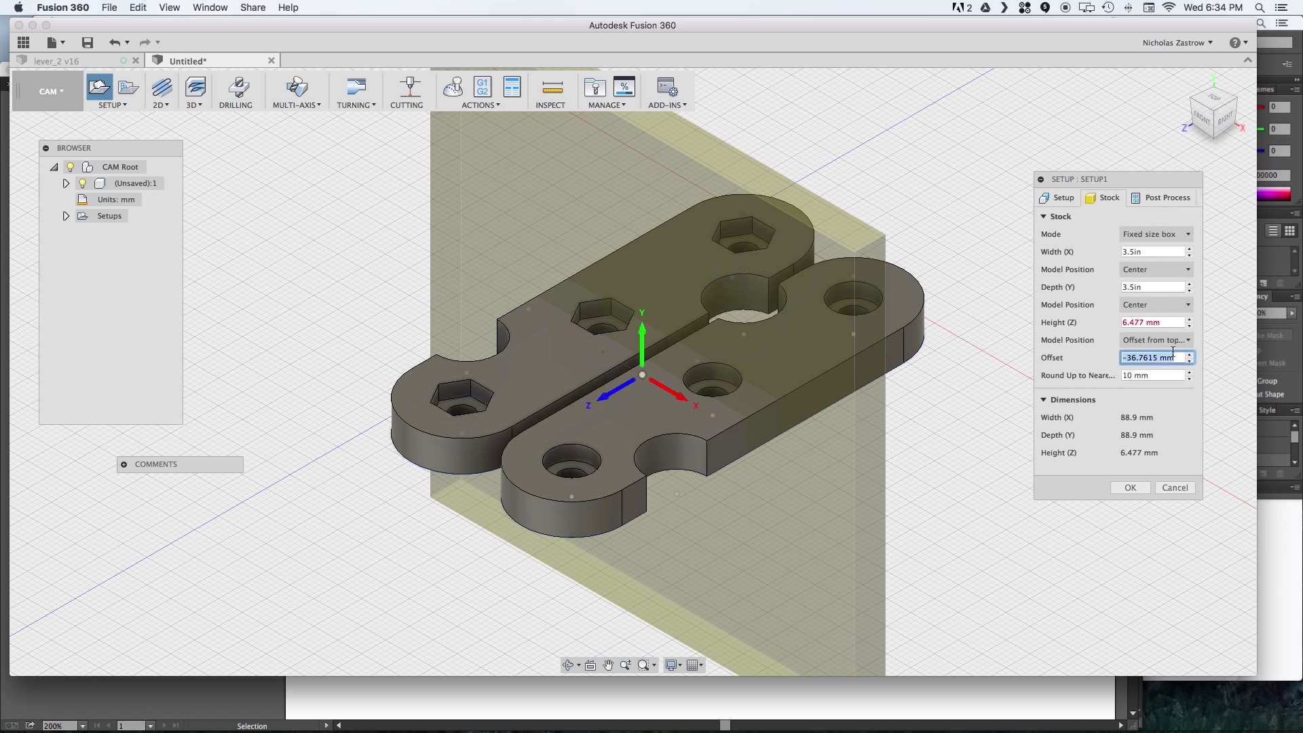
# Set the stock top offset to 0 and define the setup's Z axis from a plate edge.
pyautogui.write('0')
pyautogui.click(1059, 197)
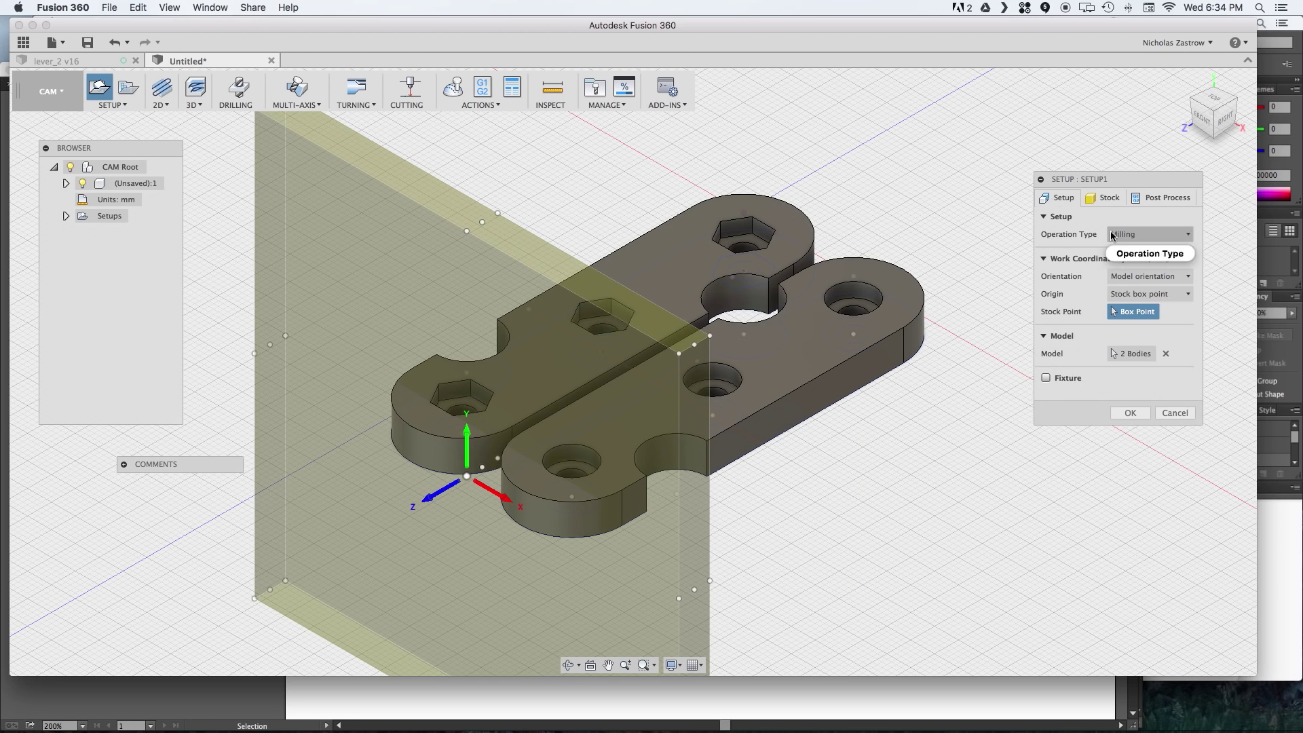
pyautogui.click(1150, 275)
pyautogui.click(1160, 304)
pyautogui.click(472, 394)
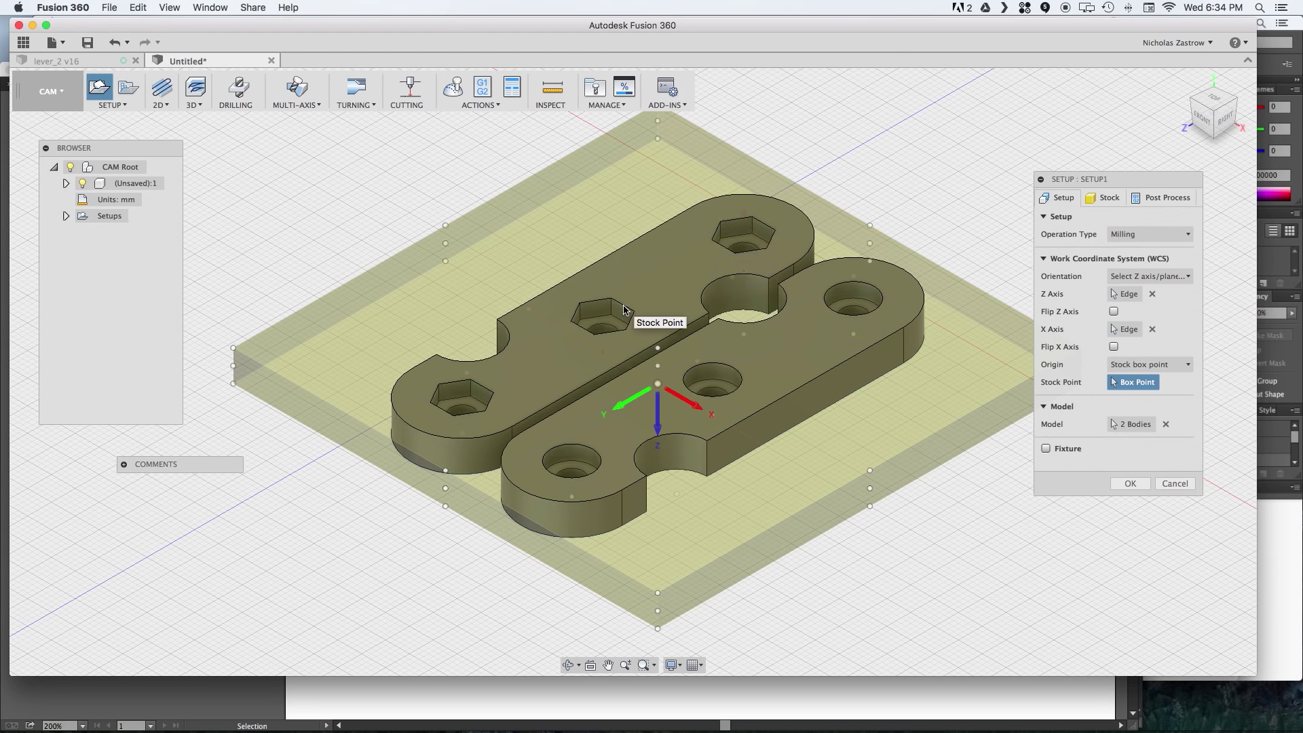
pyautogui.moveTo(1215, 112); pyautogui.dragTo(1248, 120)
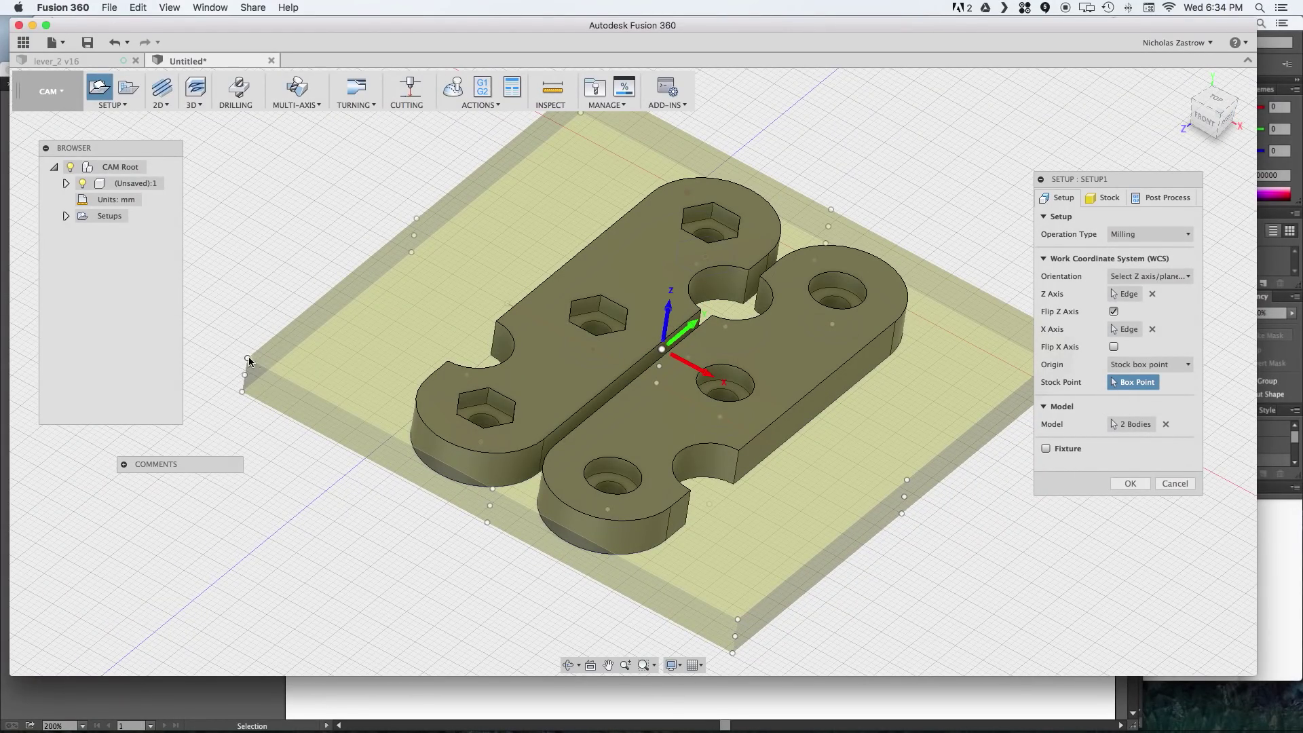
pyautogui.click(1130, 483)
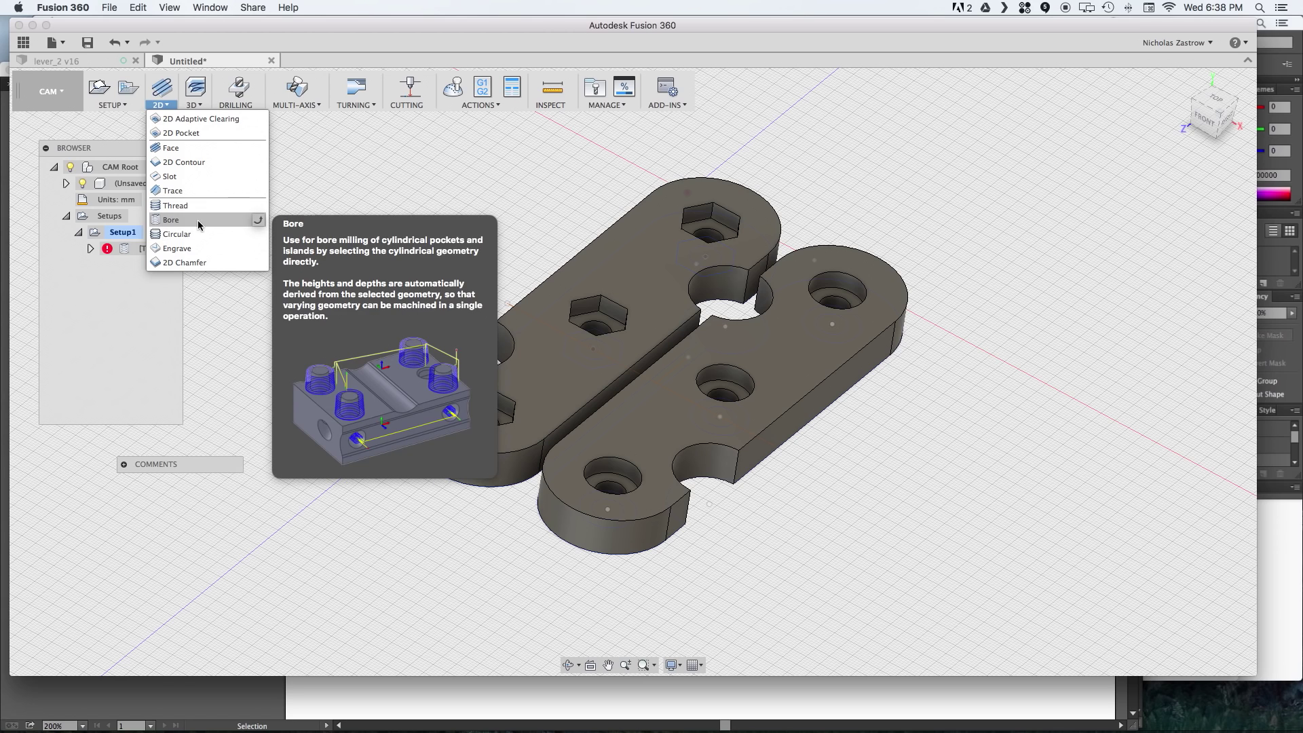
# Create a Circular toolpath on the small hole walls and delete the Bore operation.
pyautogui.click(178, 234)
pyautogui.click(490, 423)
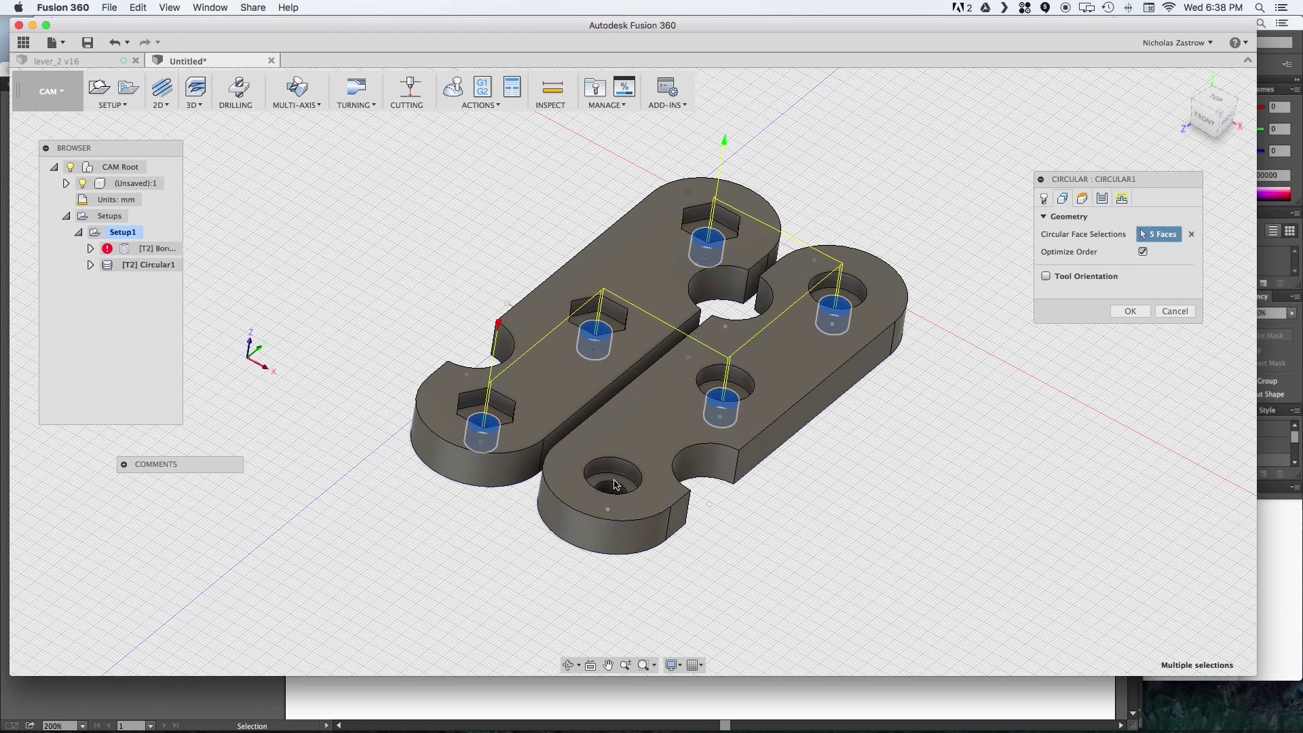
pyautogui.click(615, 484)
pyautogui.click(1082, 198)
pyautogui.click(1101, 198)
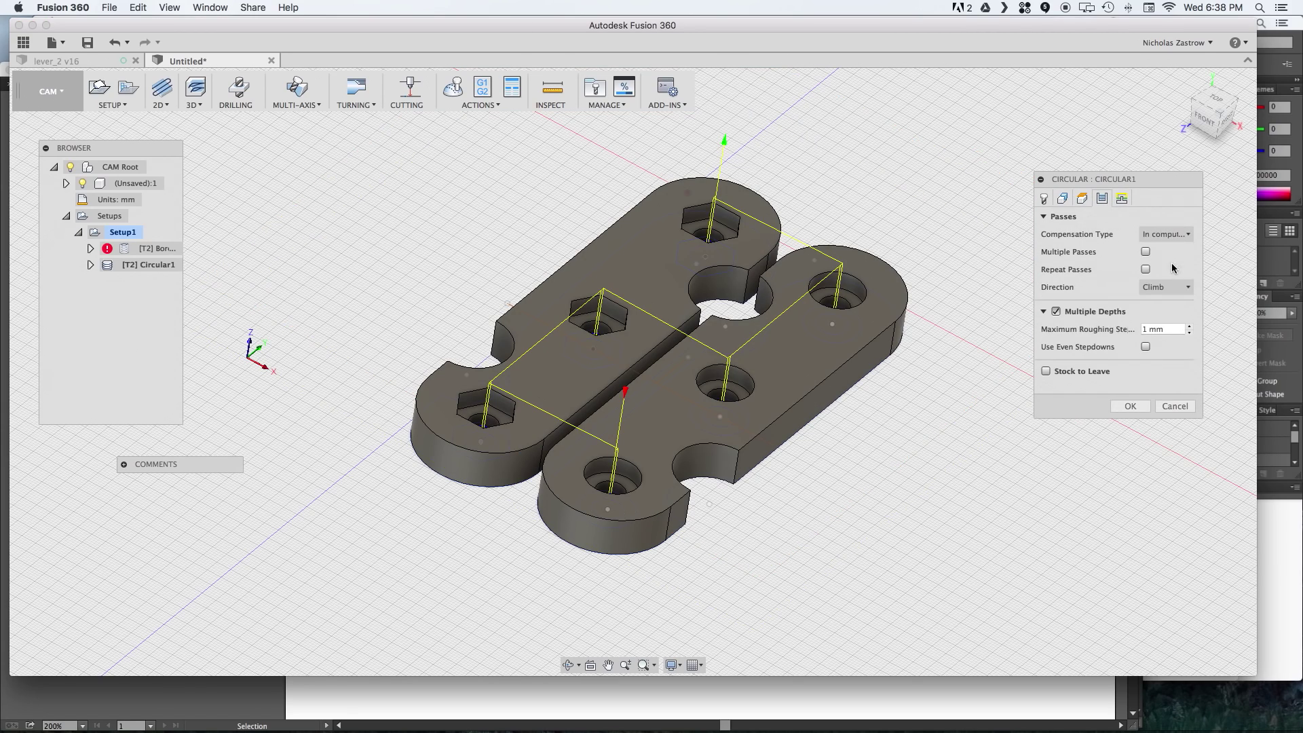
pyautogui.click(1129, 406)
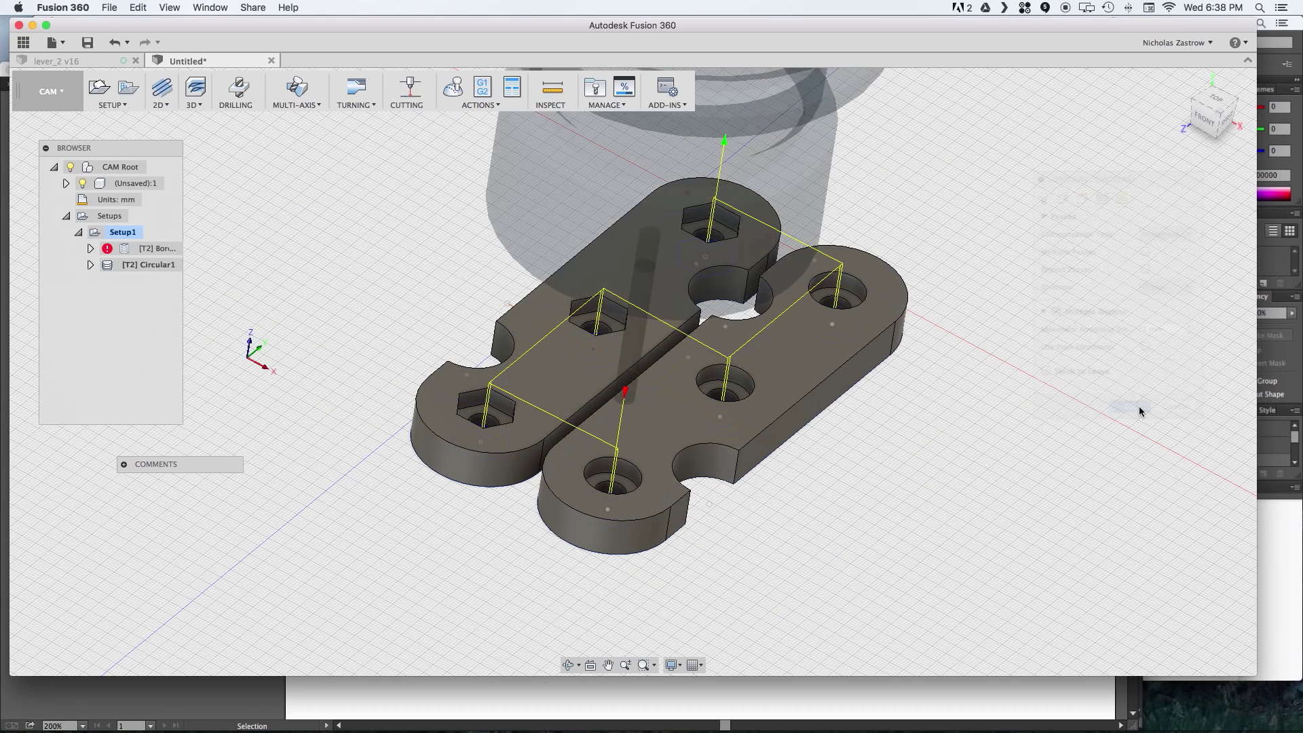
pyautogui.click(122, 247)
pyautogui.press('Delete')
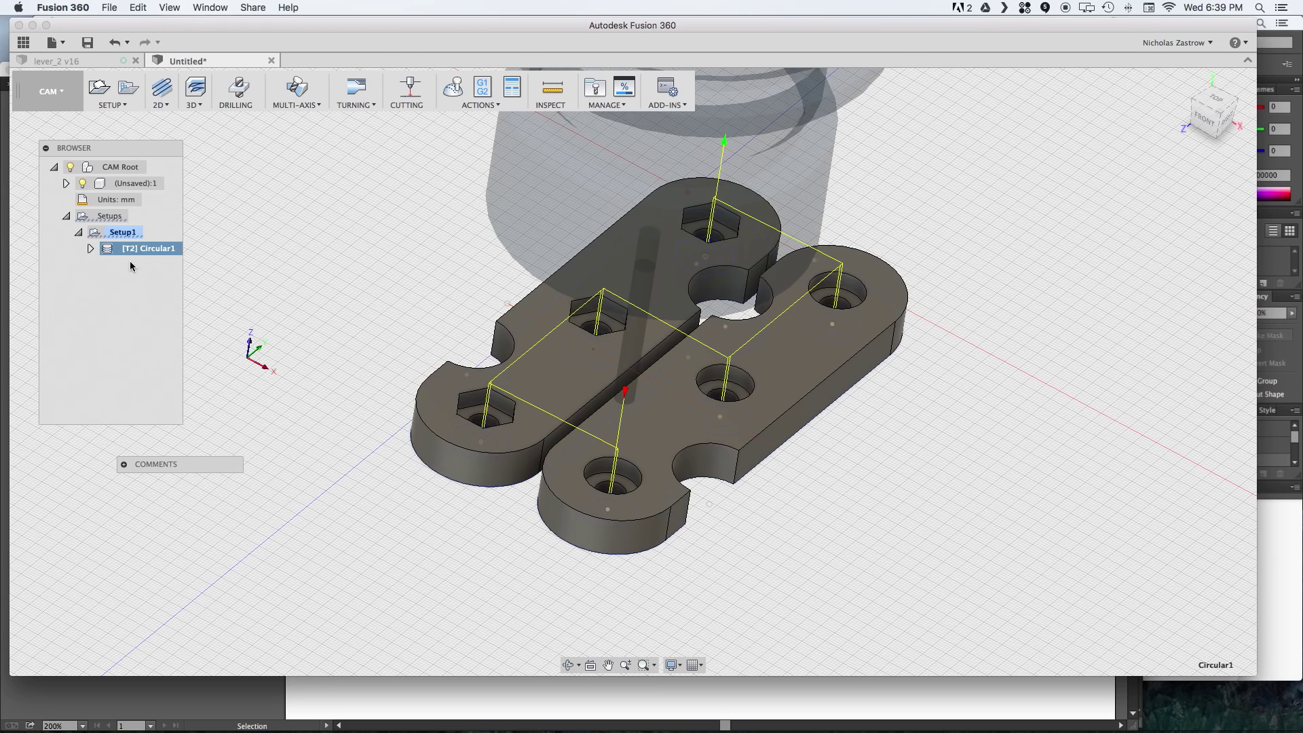
# Derive a second Circular operation from Circular1 for the right plate's three counterbores.
pyautogui.rightClick(138, 249)
pyautogui.moveTo(344, 416)
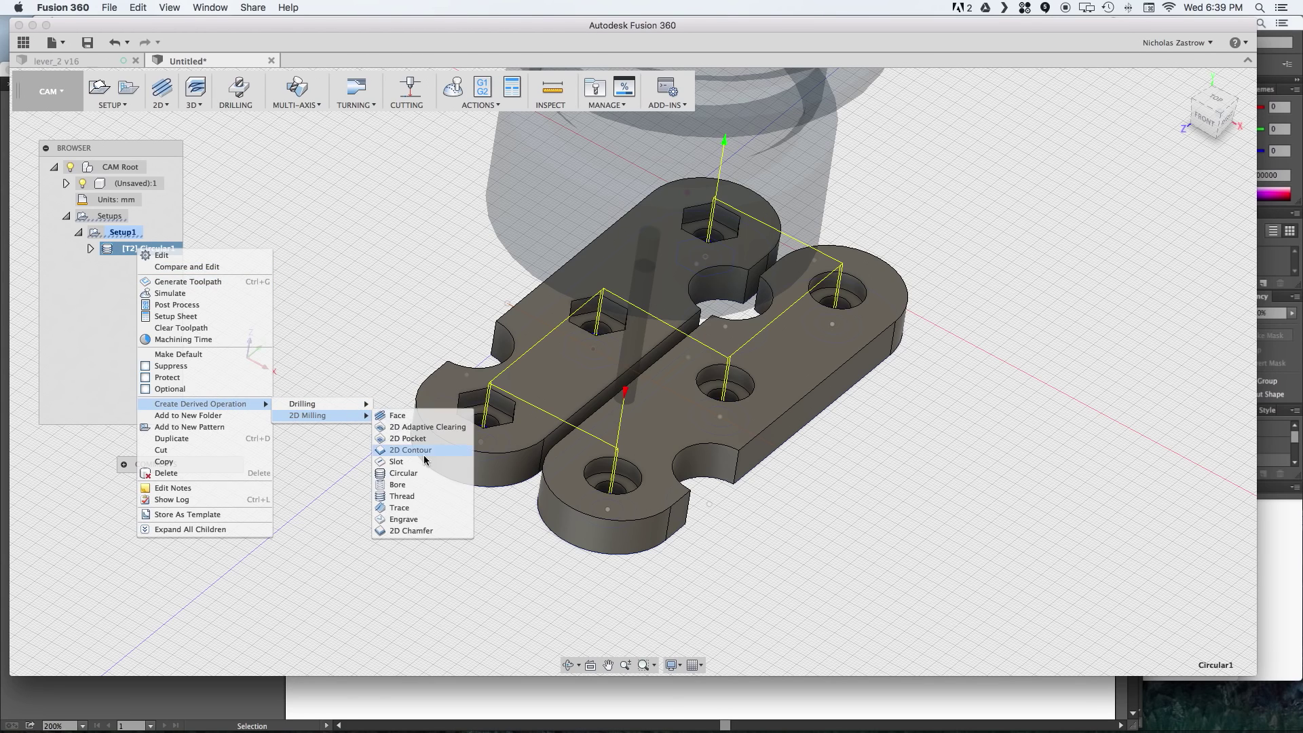
pyautogui.click(408, 473)
pyautogui.click(1062, 199)
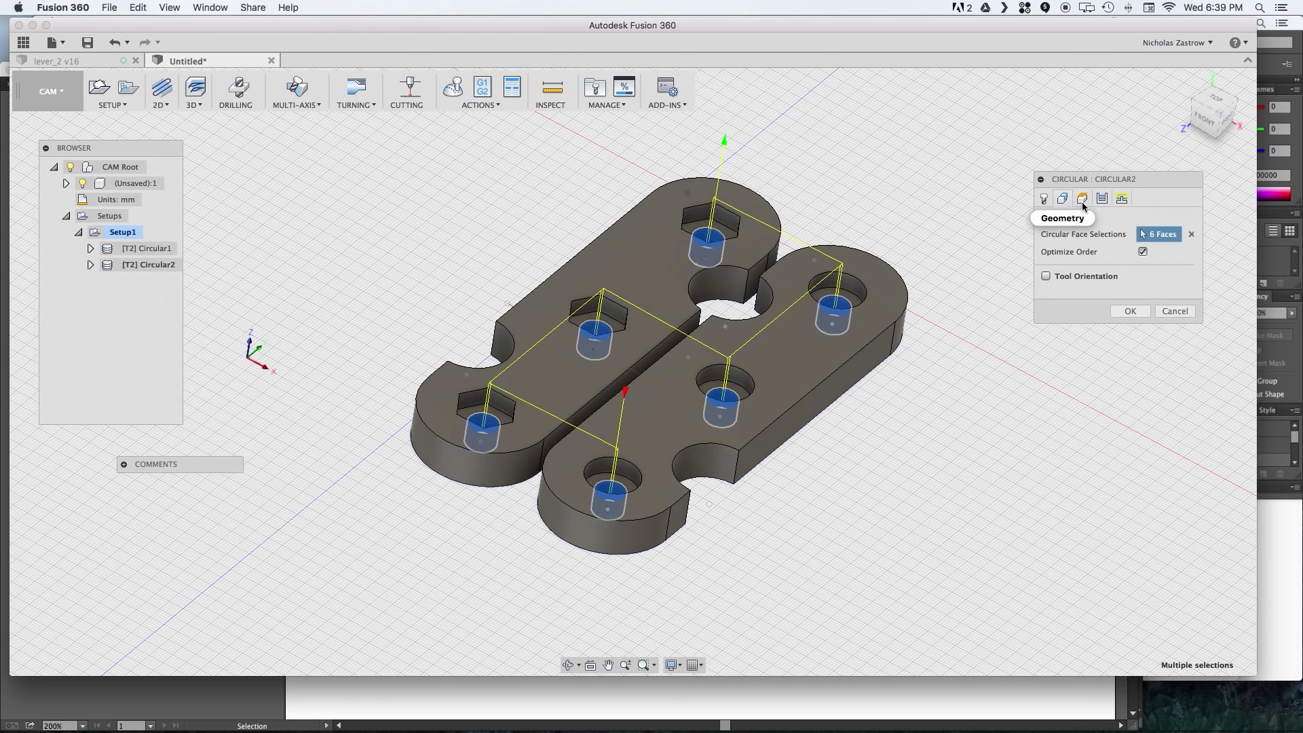
pyautogui.click(740, 378)
pyautogui.click(837, 293)
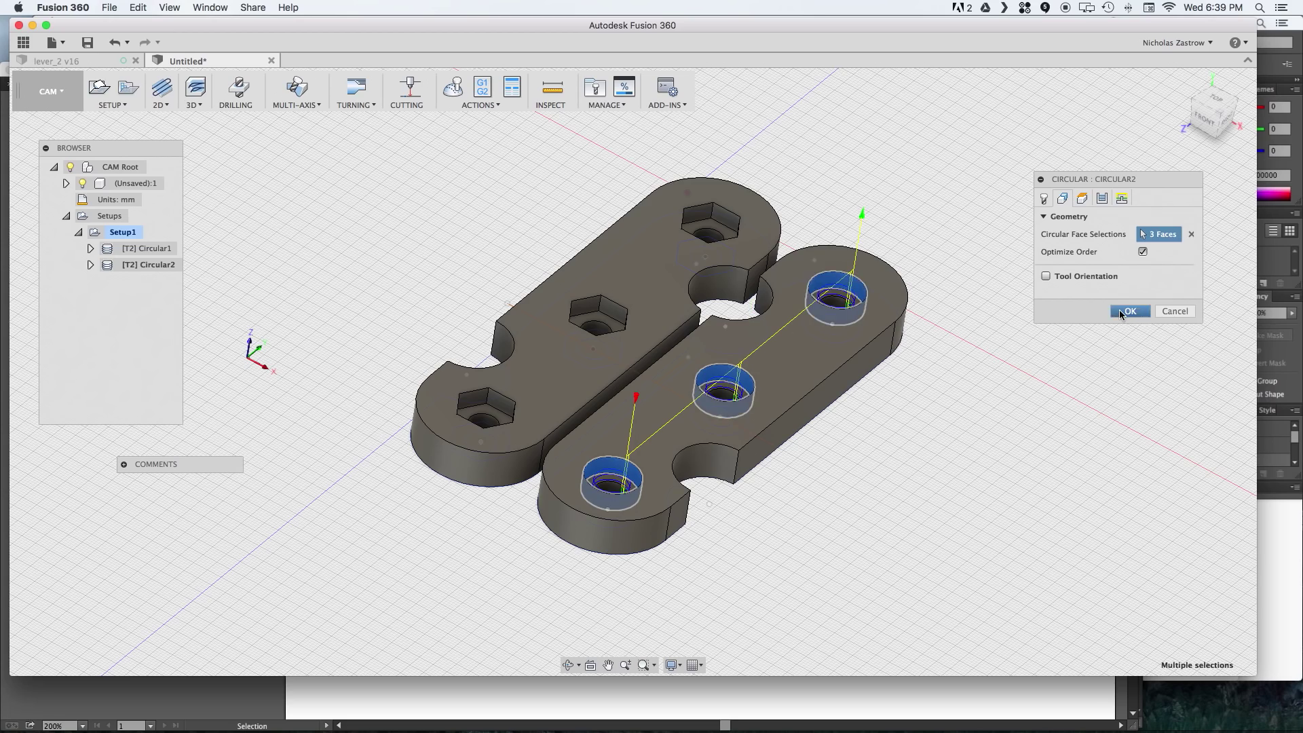
pyautogui.click(1130, 311)
pyautogui.click(195, 105)
pyautogui.click(161, 104)
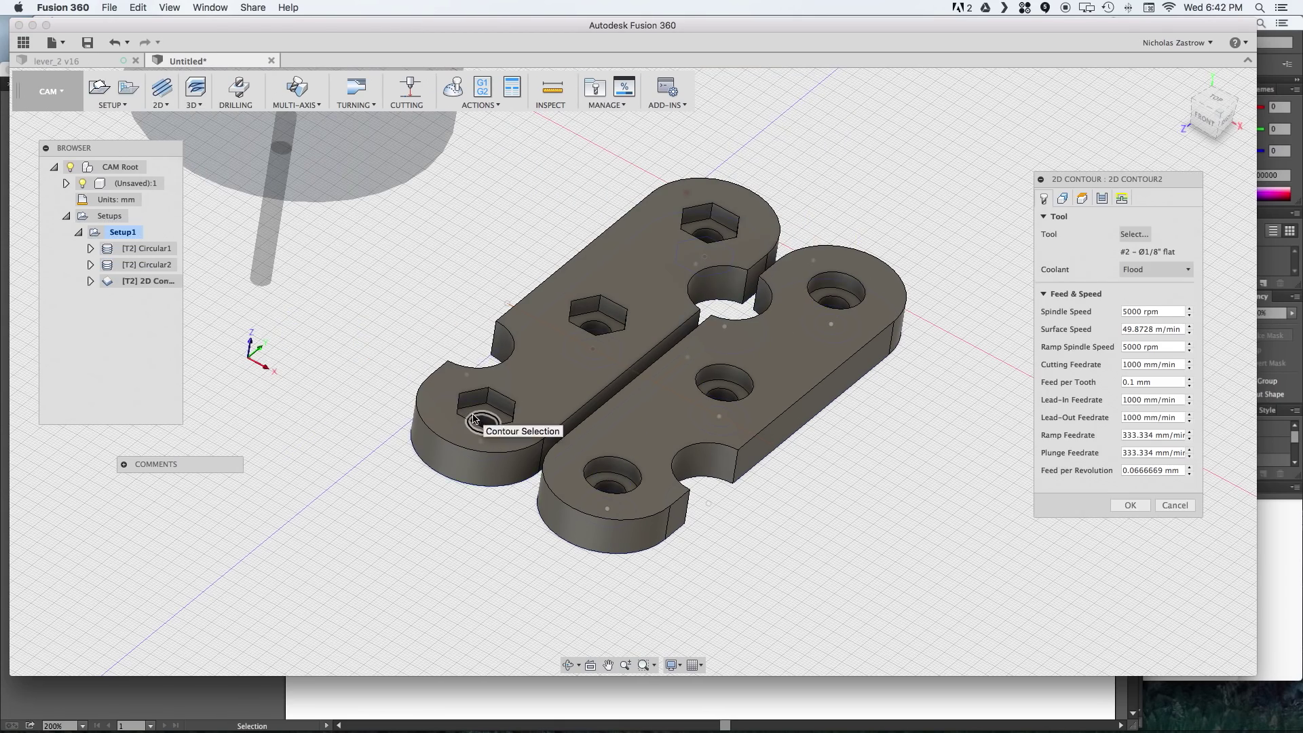
# Add a 2D Contour on the hex pockets with Rest Machining and Multiple Depths.
pyautogui.click(493, 412)
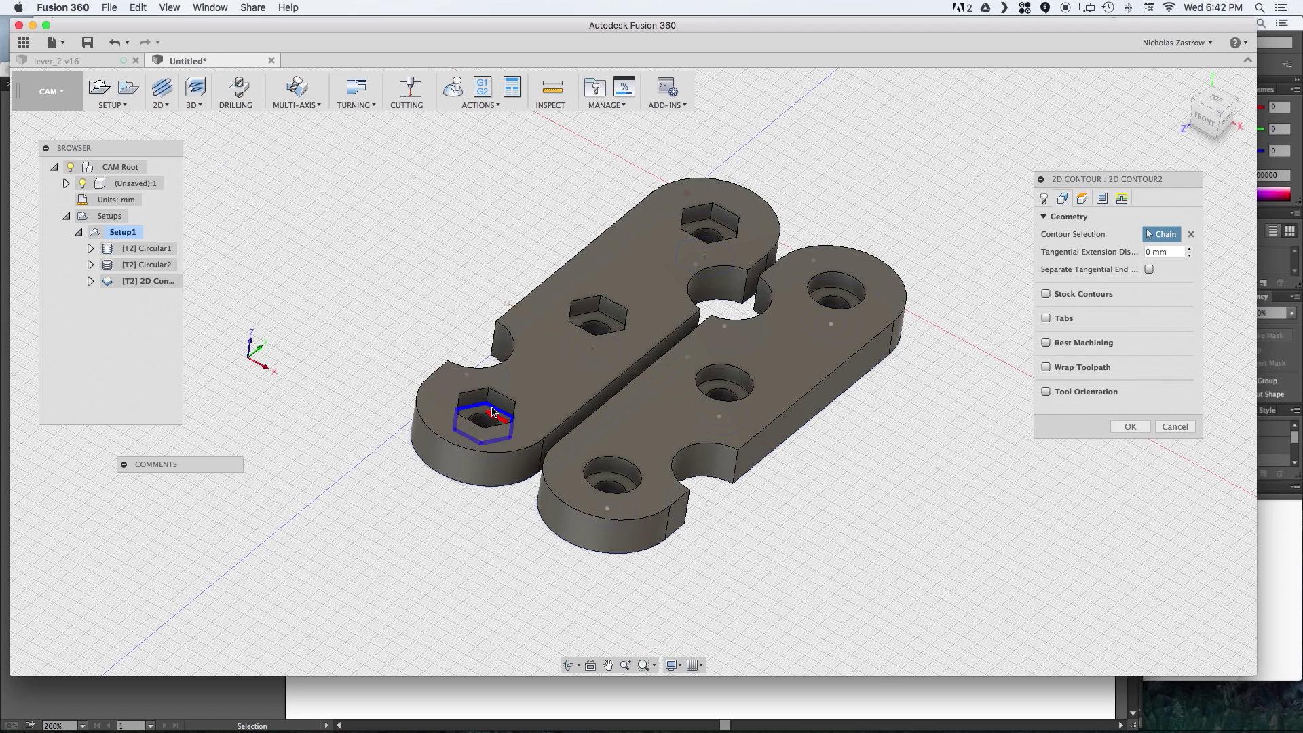
pyautogui.click(1046, 343)
pyautogui.click(1082, 198)
pyautogui.click(1103, 198)
pyautogui.click(1056, 494)
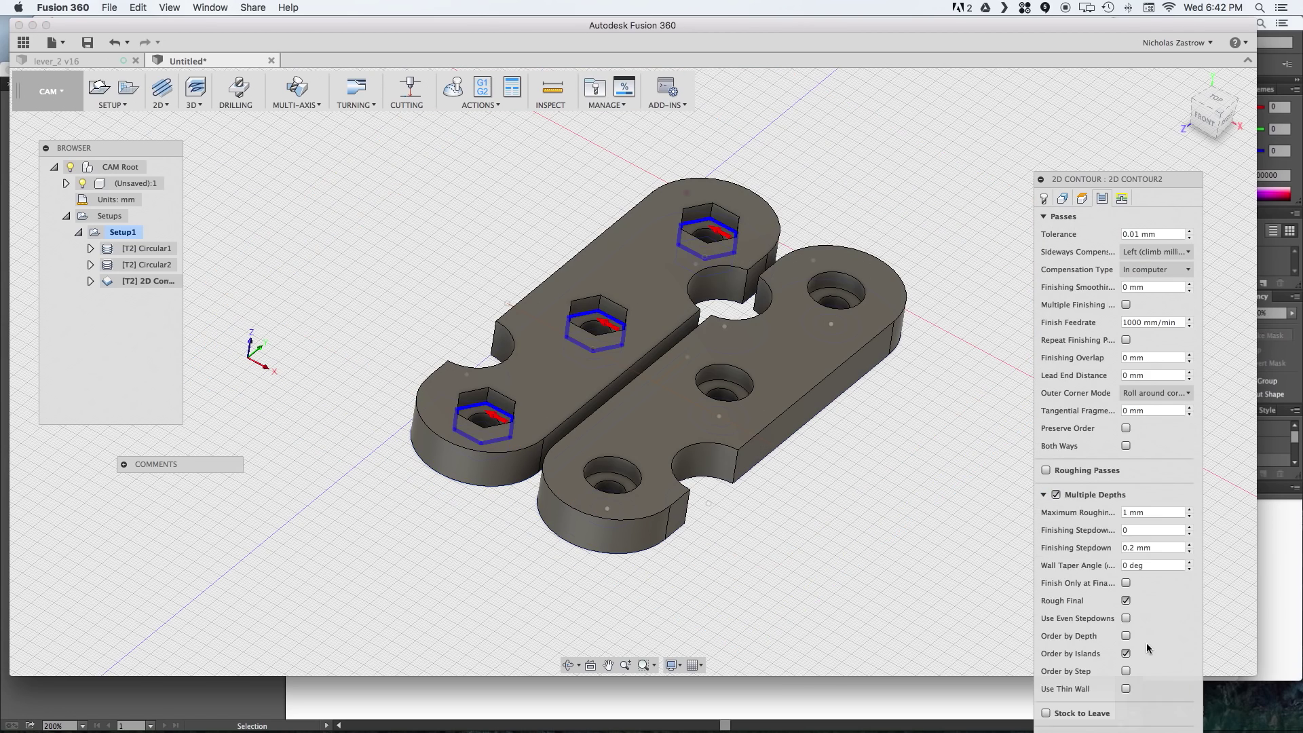
pyautogui.press('Return')
# Add a 2D Contour on the plate outlines with triangular tabs at points and multiple depths.
pyautogui.click(161, 105)
pyautogui.click(190, 166)
pyautogui.click(444, 475)
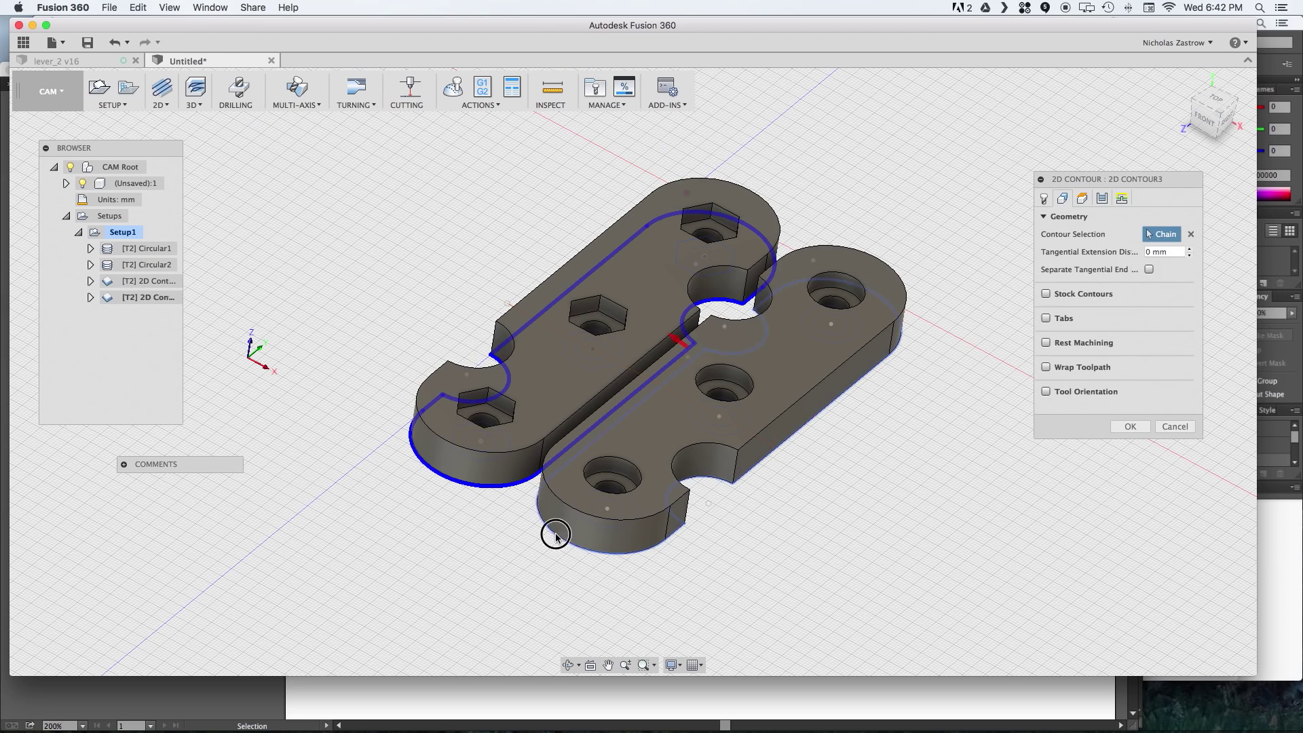
pyautogui.click(1046, 318)
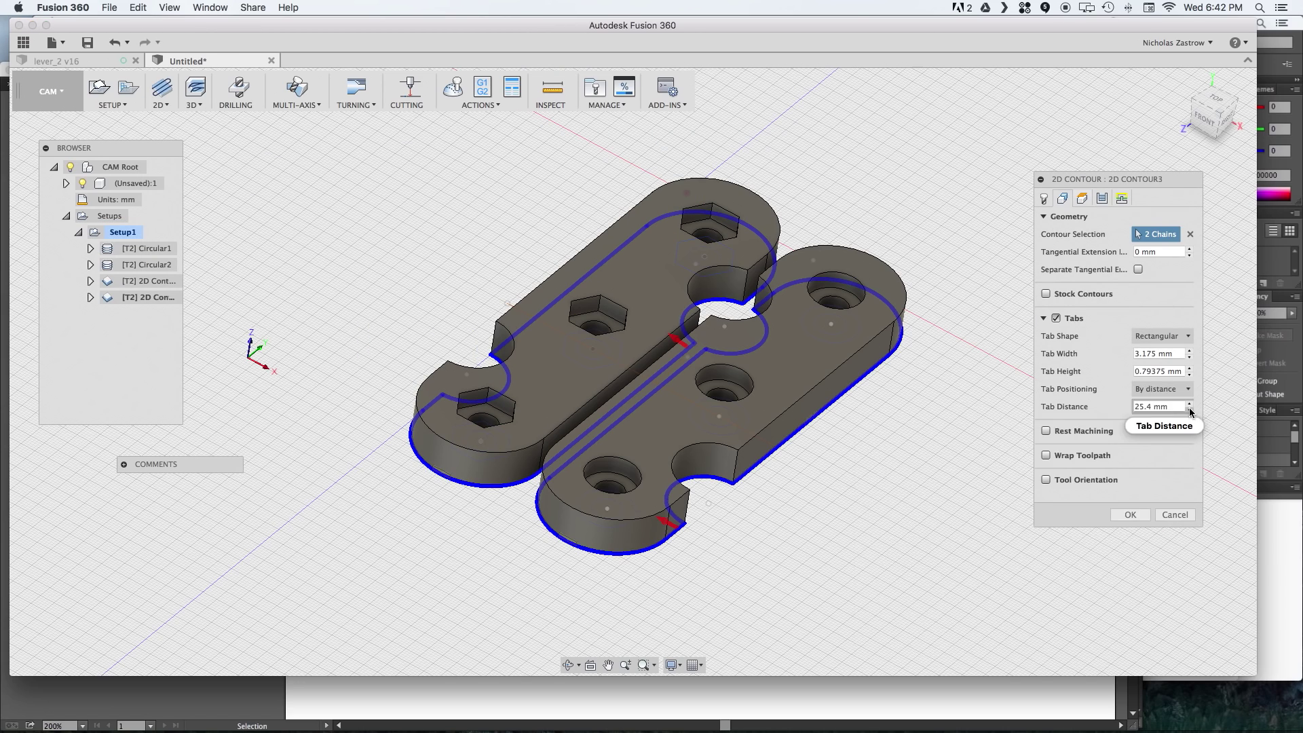
pyautogui.click(1190, 390)
pyautogui.click(1179, 416)
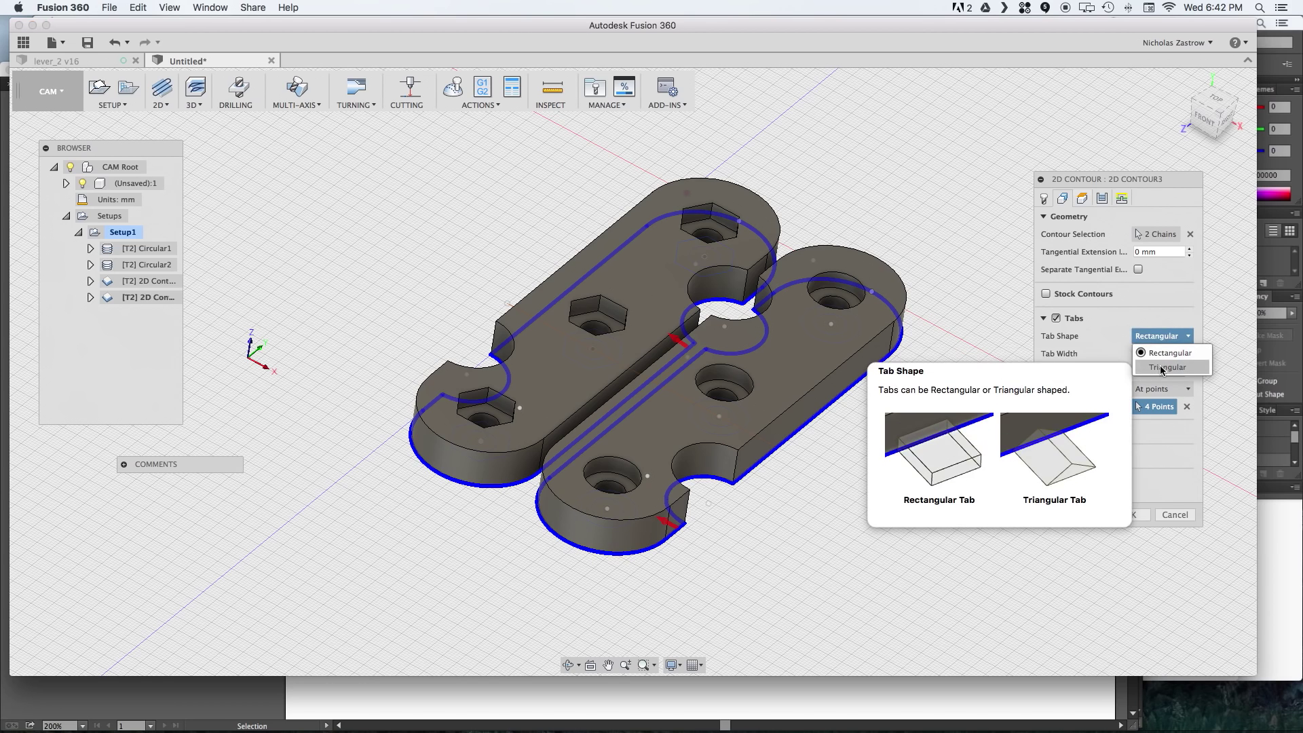
pyautogui.click(1162, 367)
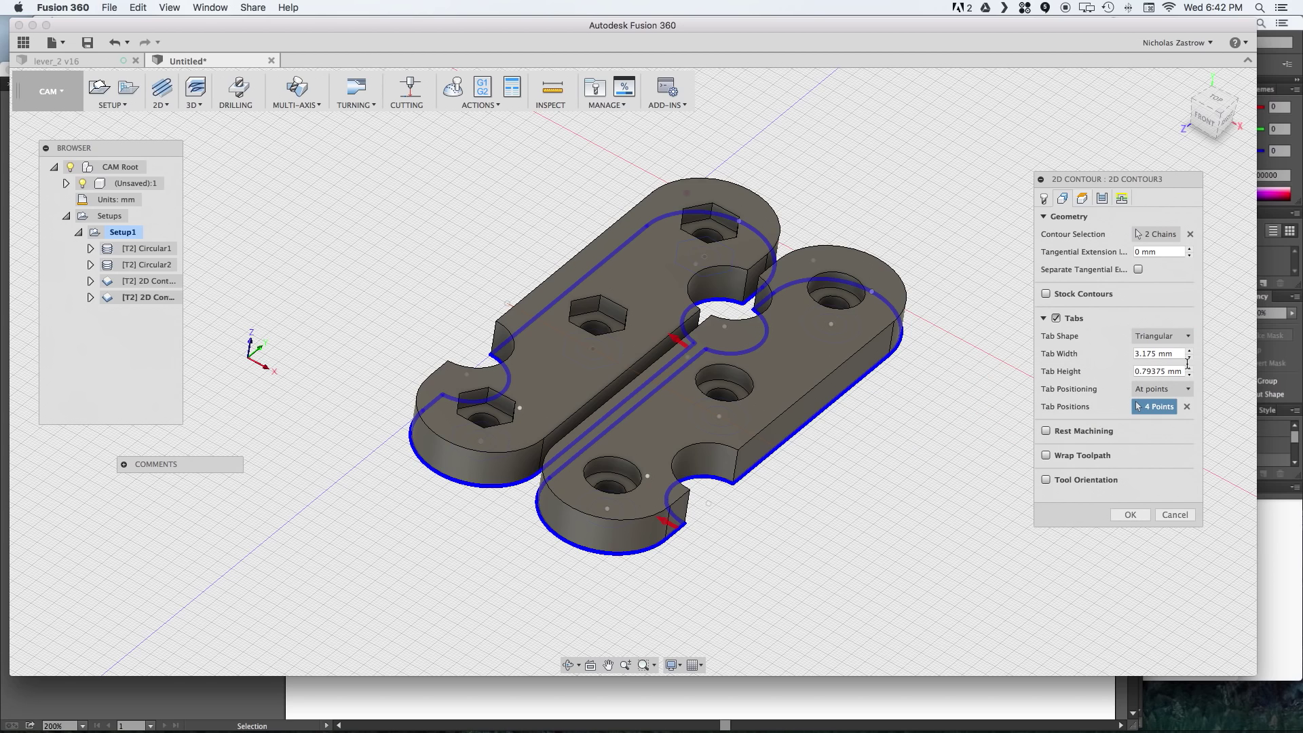
pyautogui.click(1101, 198)
pyautogui.click(1047, 496)
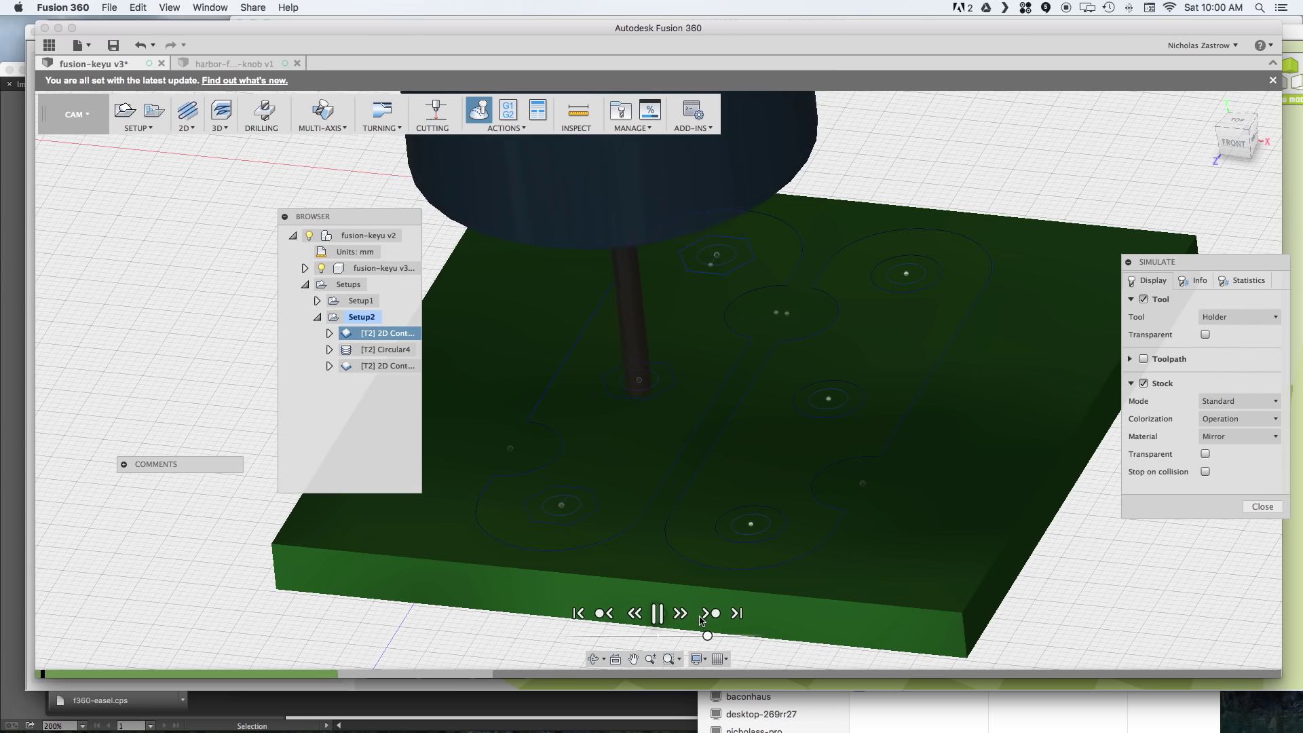
# Play the Setup2 toolpath simulation and raise the playback speed.
pyautogui.click(731, 636)
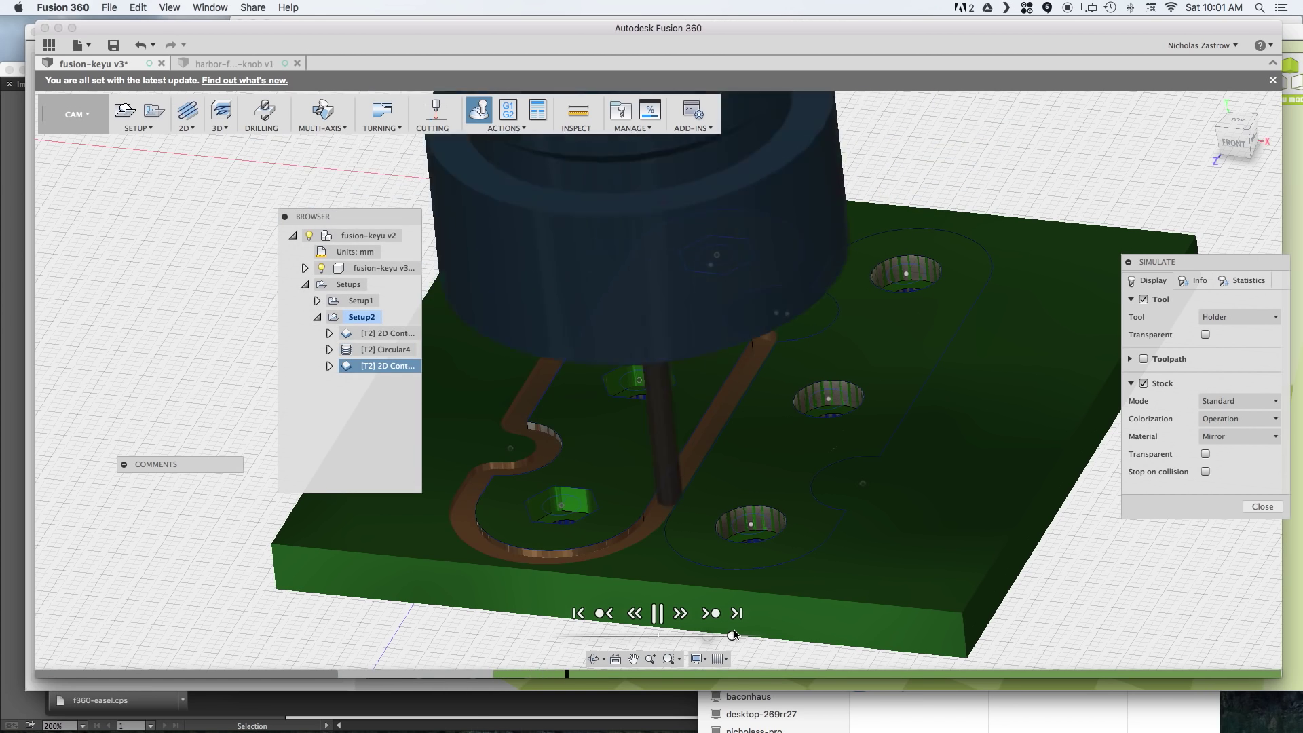
pyautogui.moveTo(733, 635); pyautogui.dragTo(748, 636)
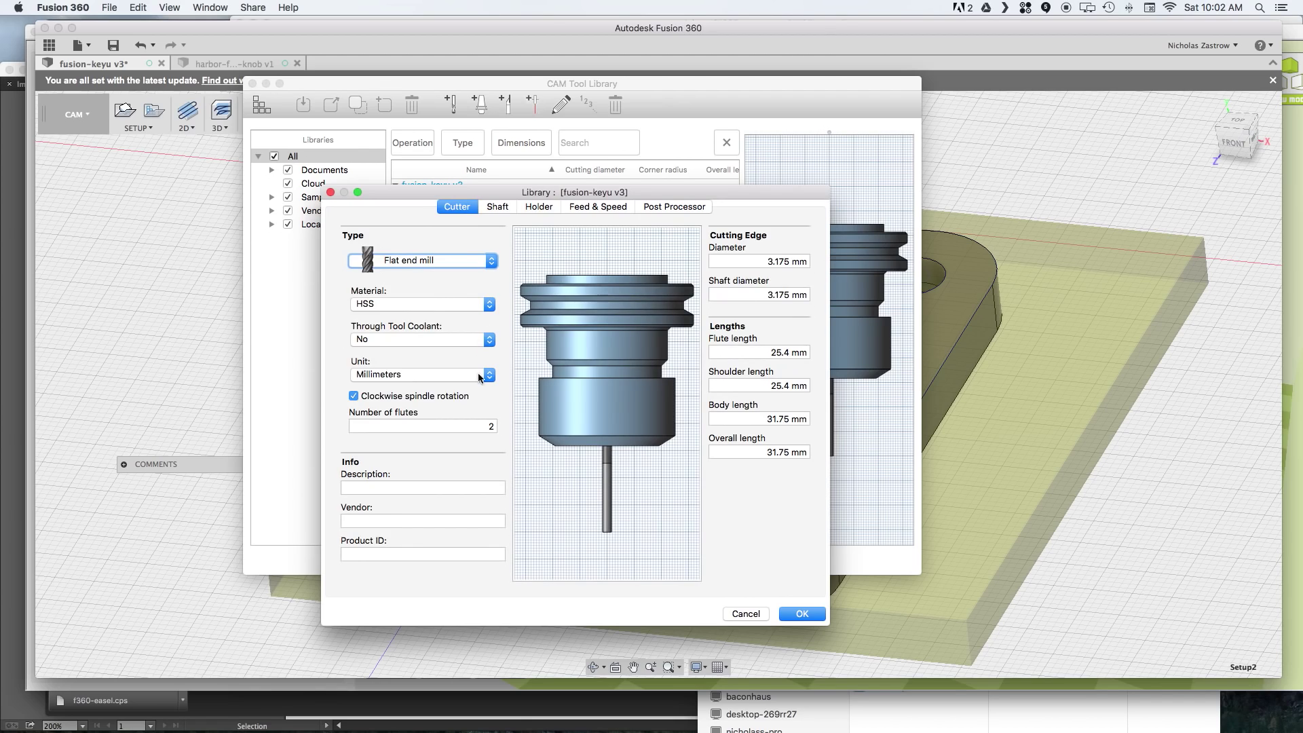
# Switch the 3.175 mm end mill to inches, save with feed override, and close the library.
pyautogui.click(608, 212)
pyautogui.click(457, 207)
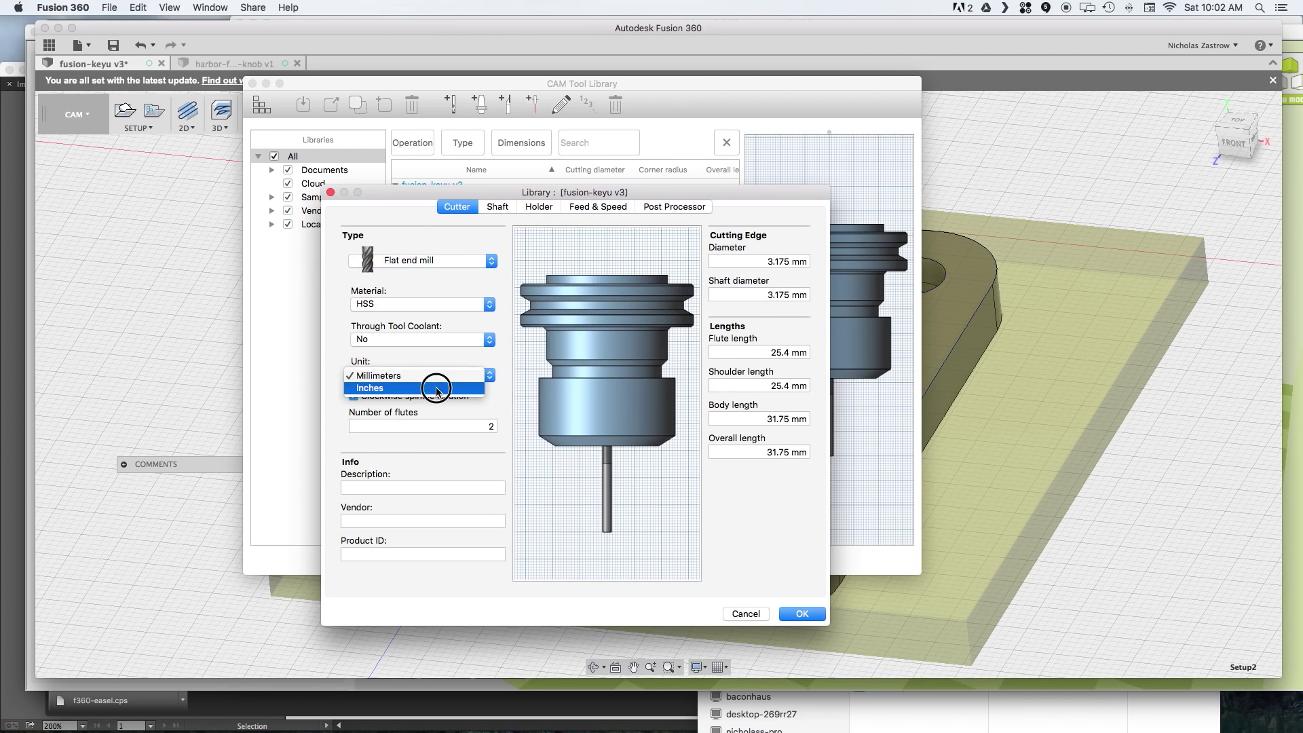
pyautogui.click(437, 389)
pyautogui.click(613, 207)
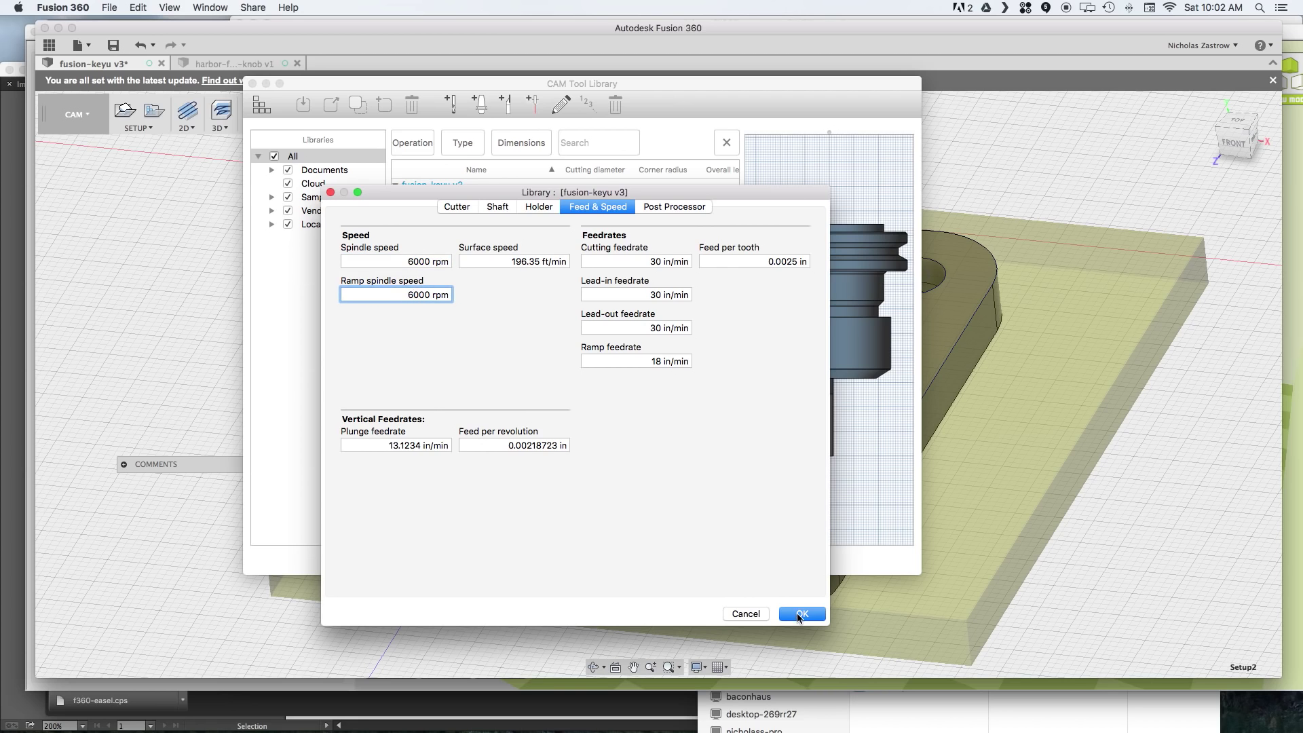
pyautogui.click(801, 614)
pyautogui.click(662, 393)
pyautogui.click(251, 84)
pyautogui.rightClick(360, 319)
# Regenerate Setup2's toolpaths, check machining time, and post-process to 1001.nc.
pyautogui.click(406, 377)
pyautogui.rightClick(360, 317)
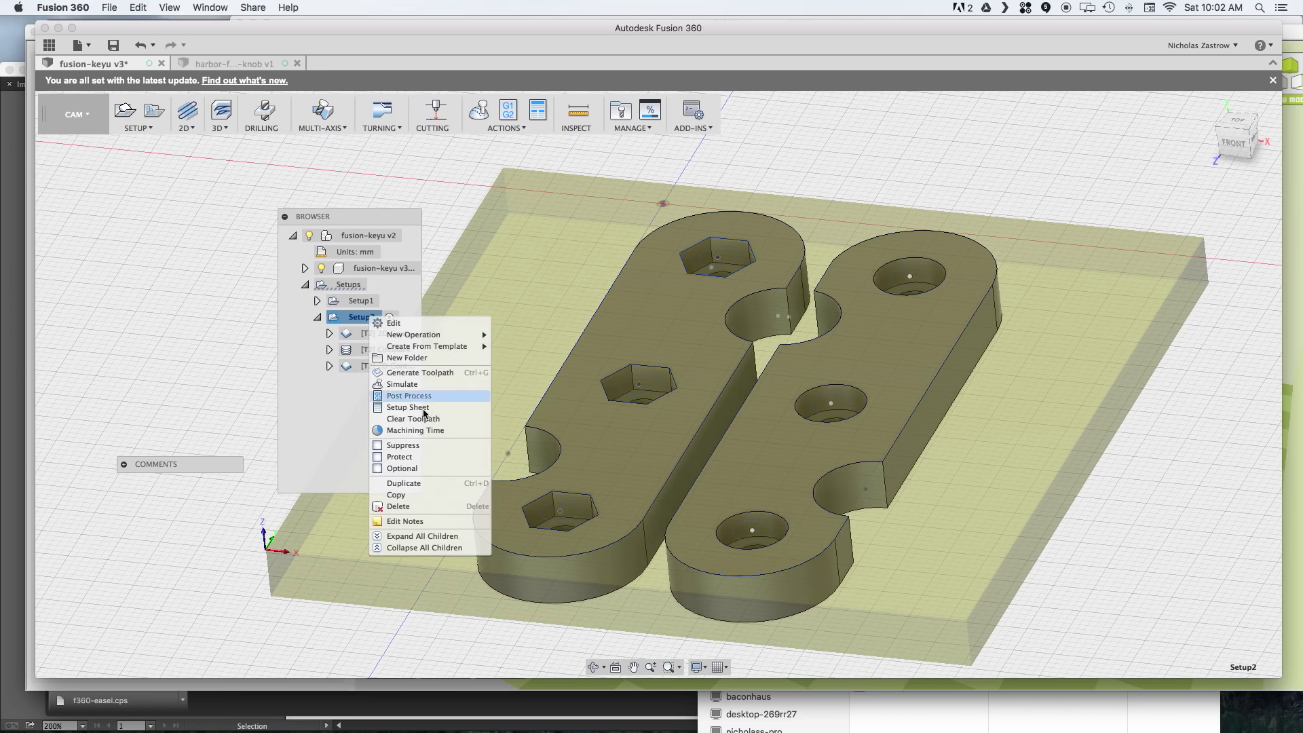
pyautogui.click(403, 434)
pyautogui.click(1256, 481)
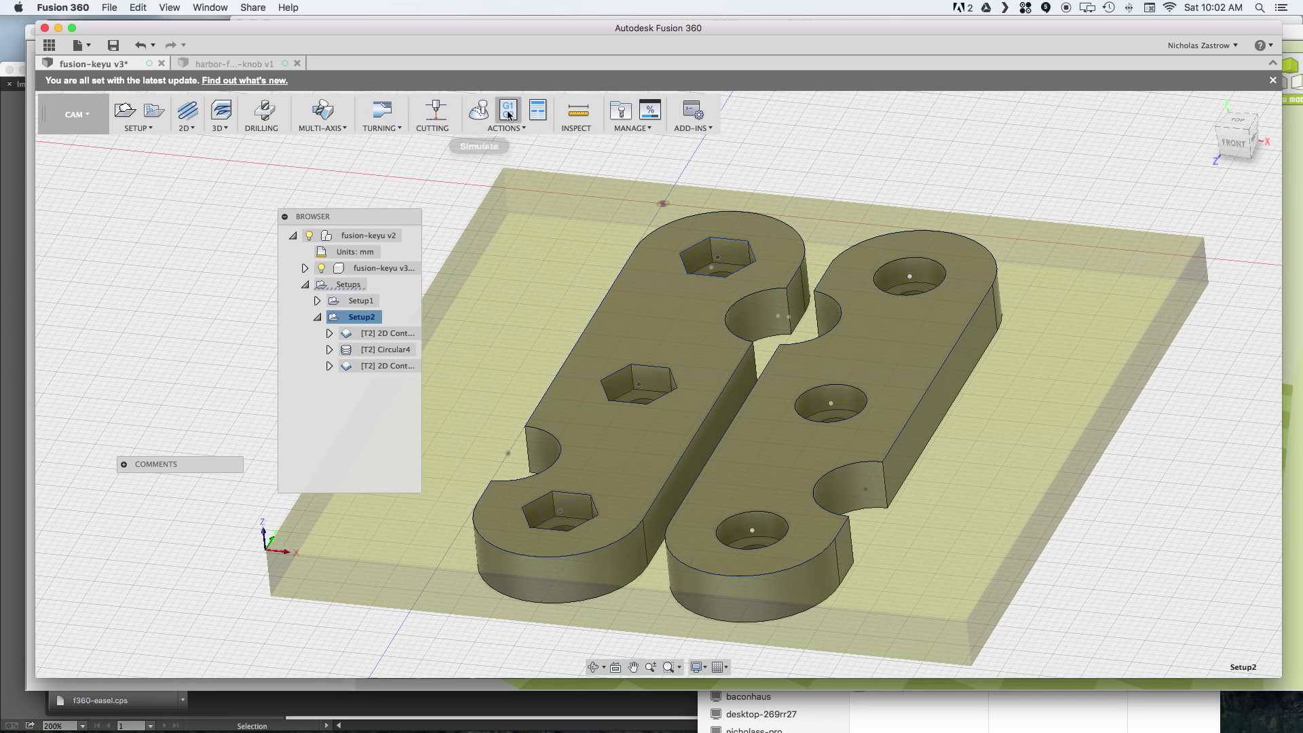
pyautogui.click(509, 114)
pyautogui.click(1213, 426)
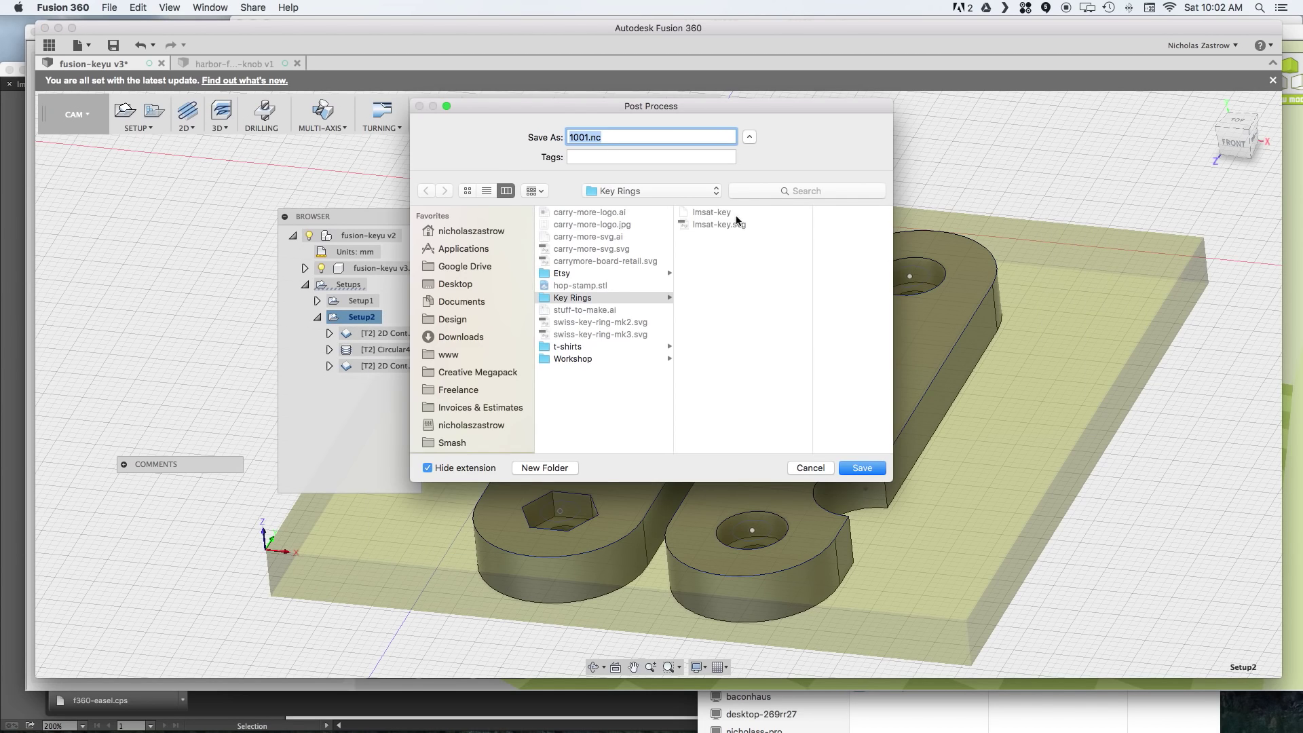